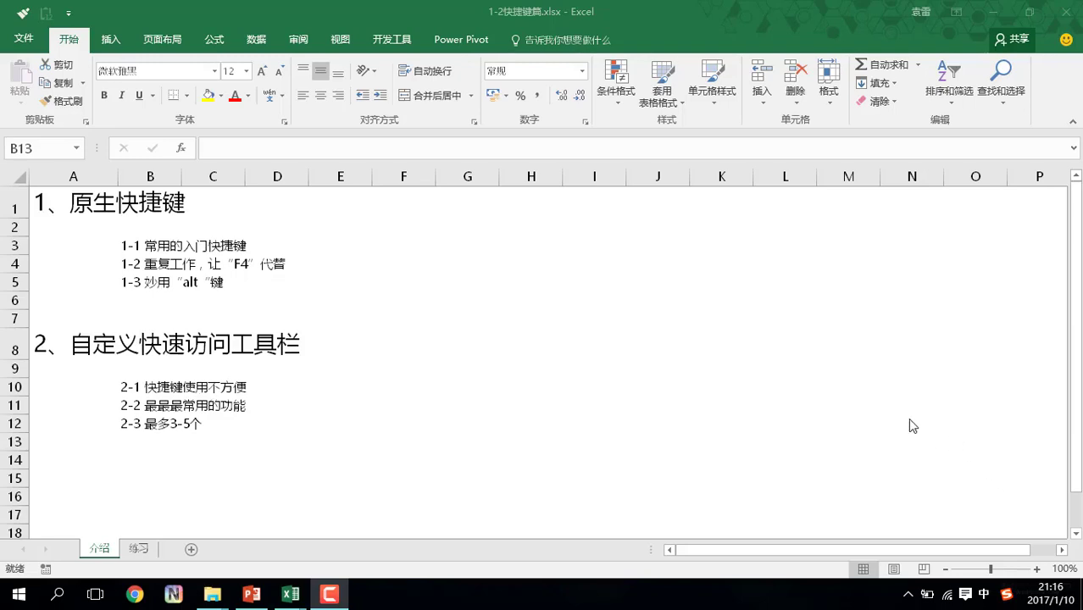
# Select E3, then open and close the Find and Replace dialogs with Ctrl+F and Ctrl+H.
pyautogui.click(315, 249)
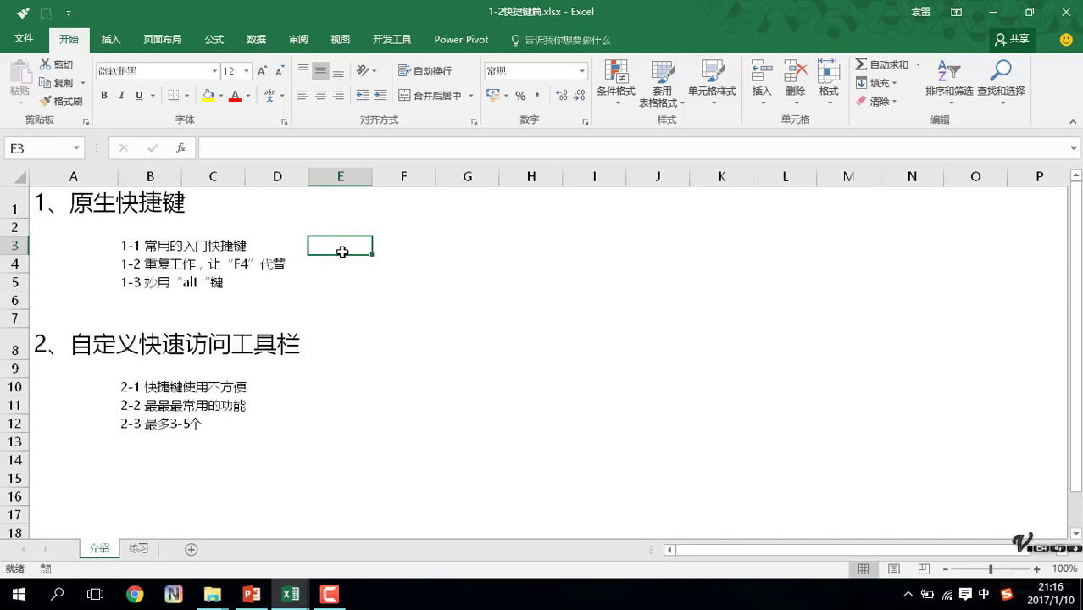
pyautogui.hotkey('ctrl', 'f')
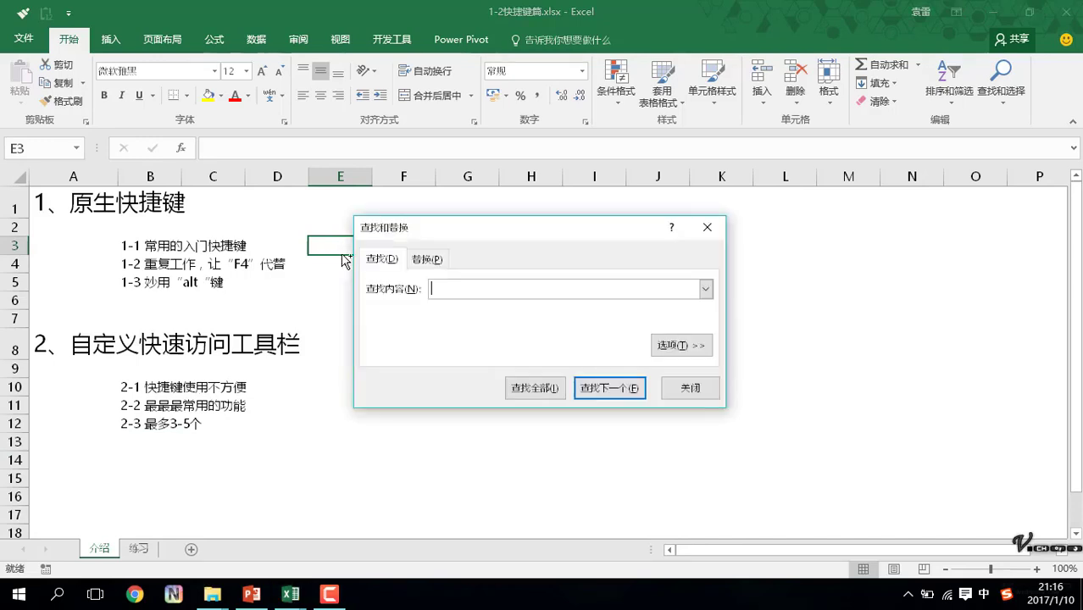
pyautogui.click(702, 386)
pyautogui.hotkey('ctrl', 'h')
pyautogui.click(691, 408)
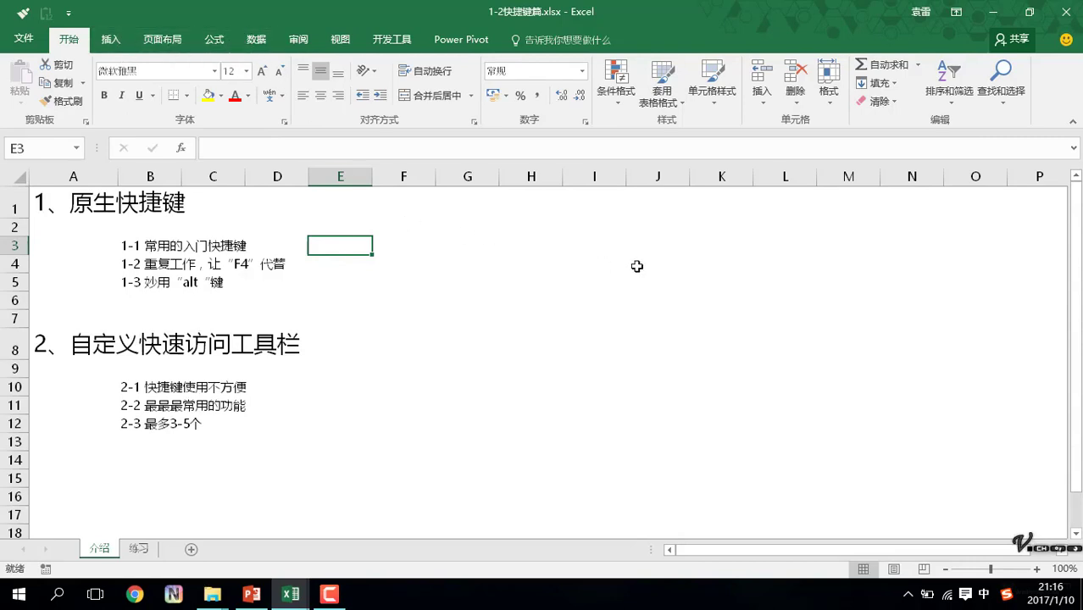
# Open and close Find and Replace again from the Find & Select menu and with Ctrl+F.
pyautogui.click(1006, 101)
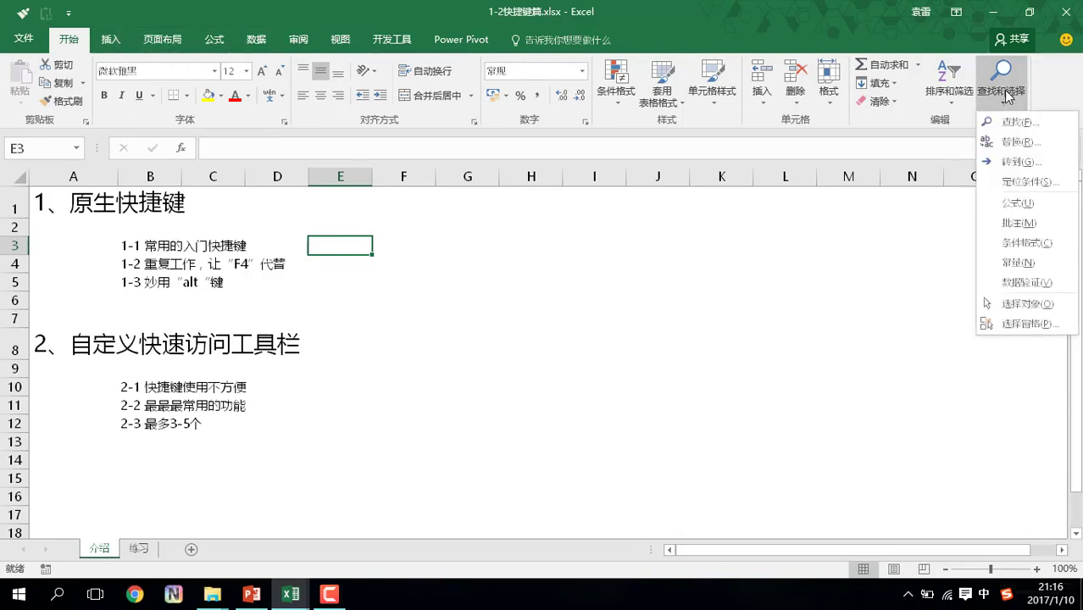
pyautogui.click(1001, 119)
pyautogui.click(706, 265)
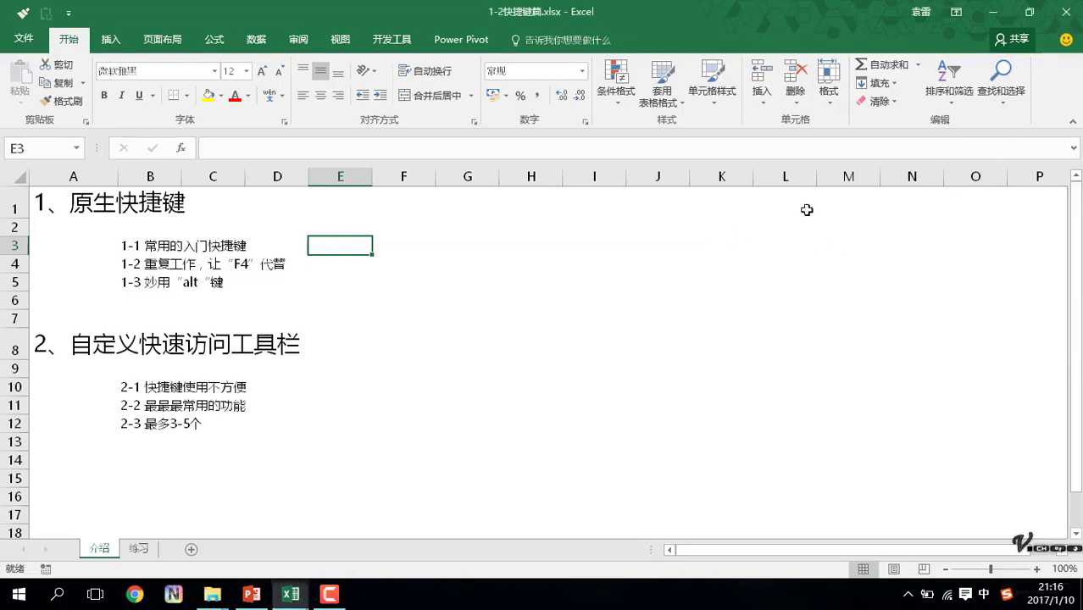
pyautogui.click(1002, 85)
pyautogui.click(1016, 141)
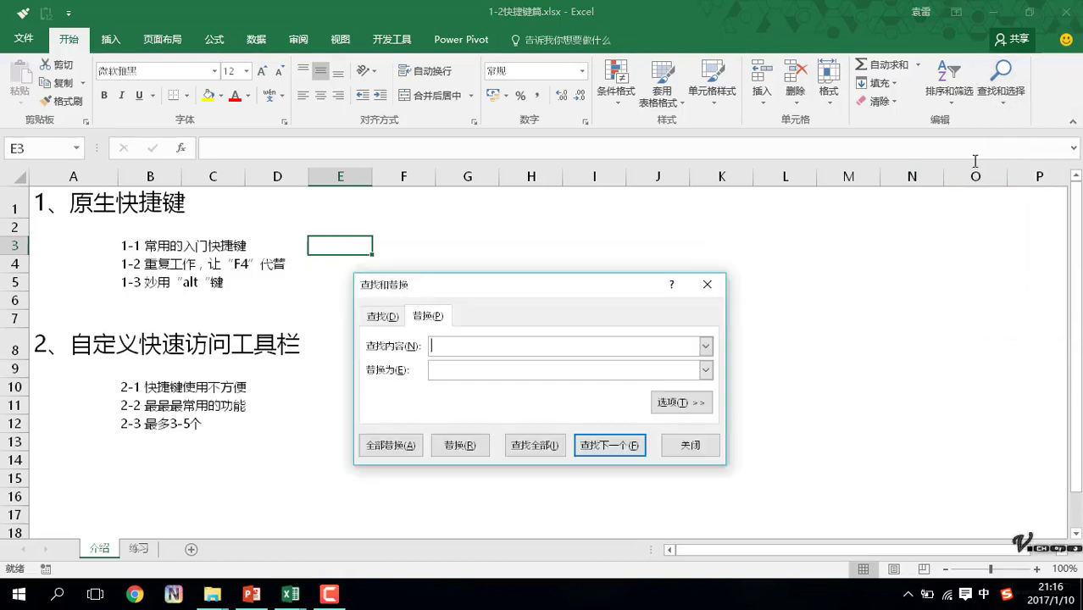
pyautogui.click(707, 285)
pyautogui.hotkey('ctrl', 'f')
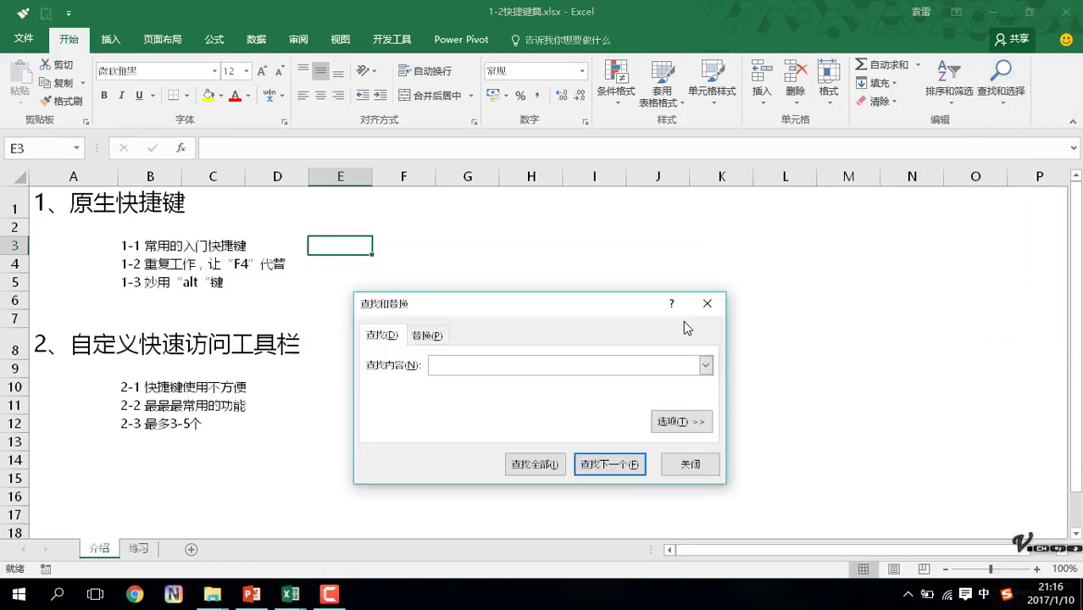
pyautogui.click(705, 302)
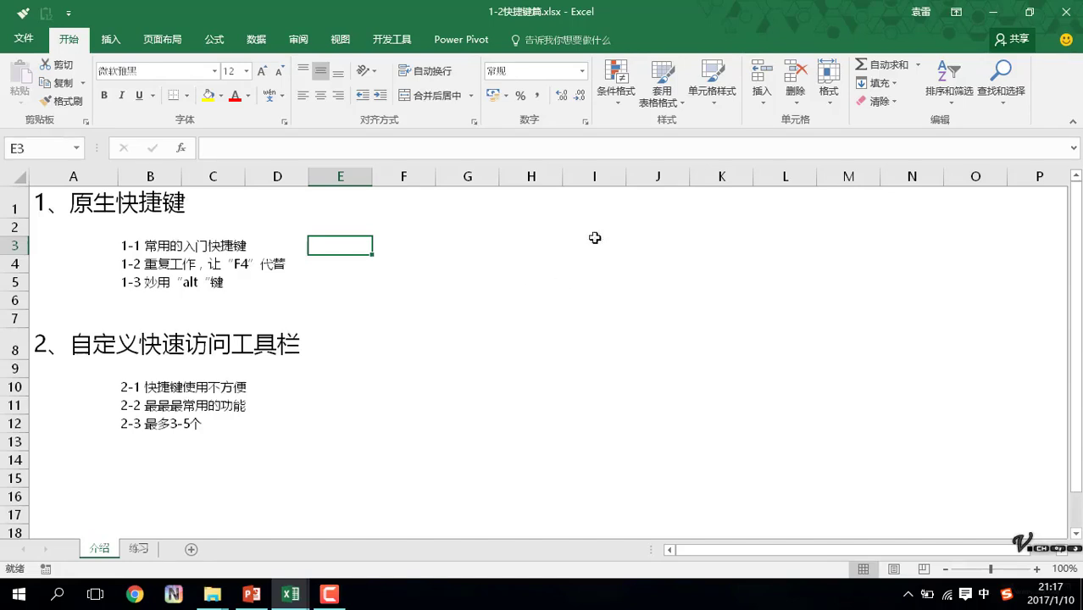
# Open and cancel Go To Special, then open and cancel the Go To dialog (Ctrl+G) twice.
pyautogui.click(1000, 97)
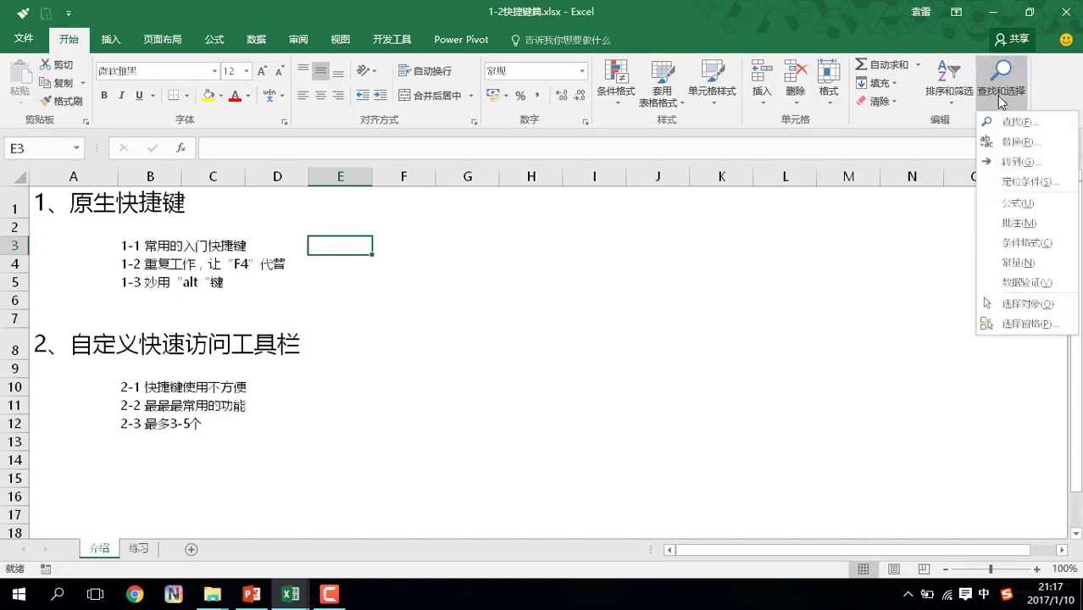
pyautogui.click(1027, 188)
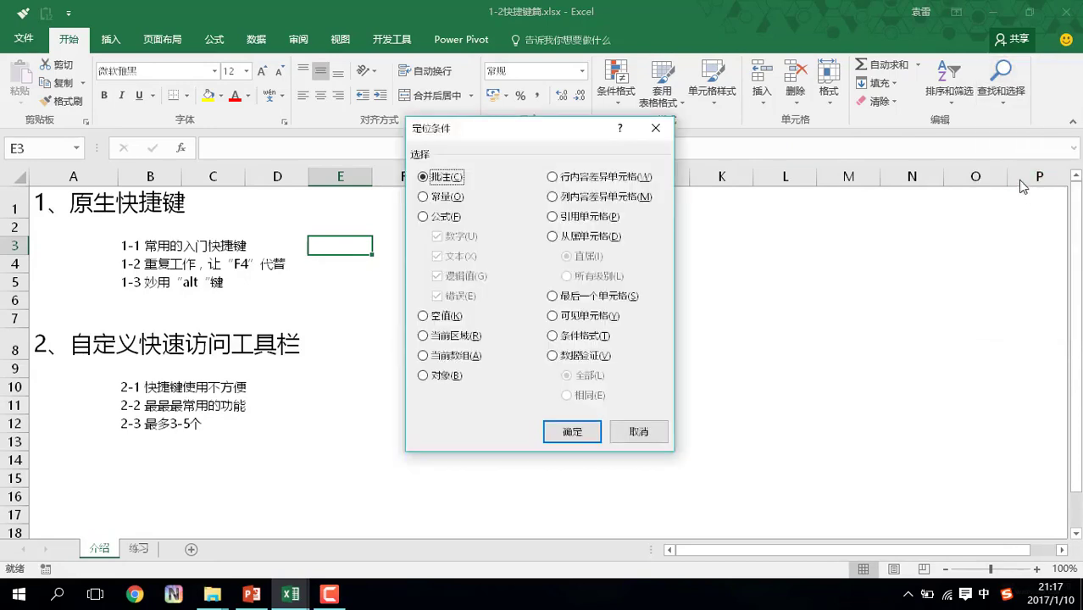
pyautogui.click(674, 120)
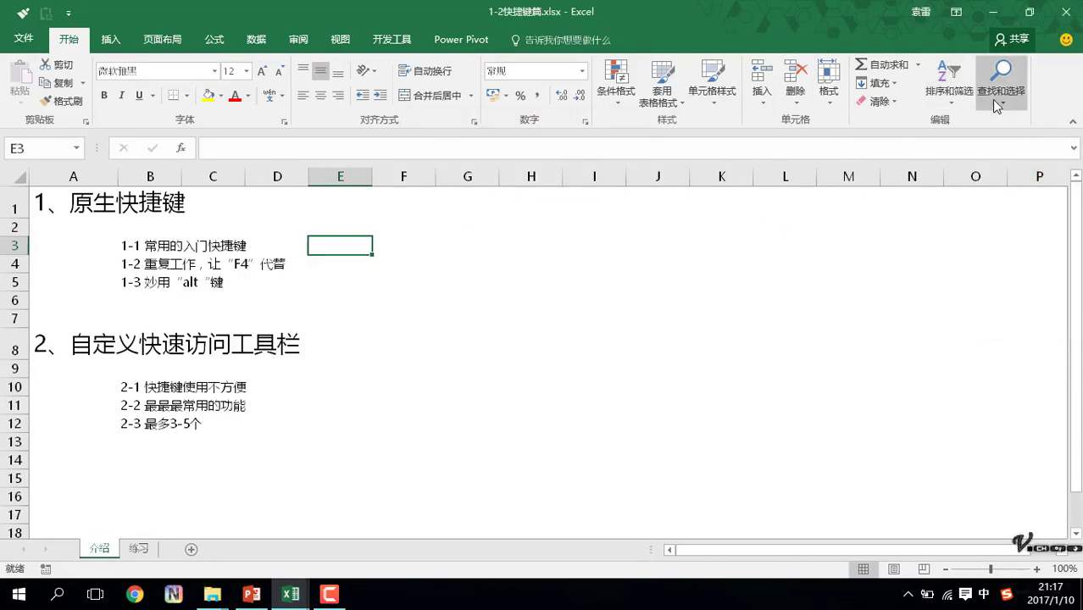
pyautogui.click(991, 99)
pyautogui.press('Escape')
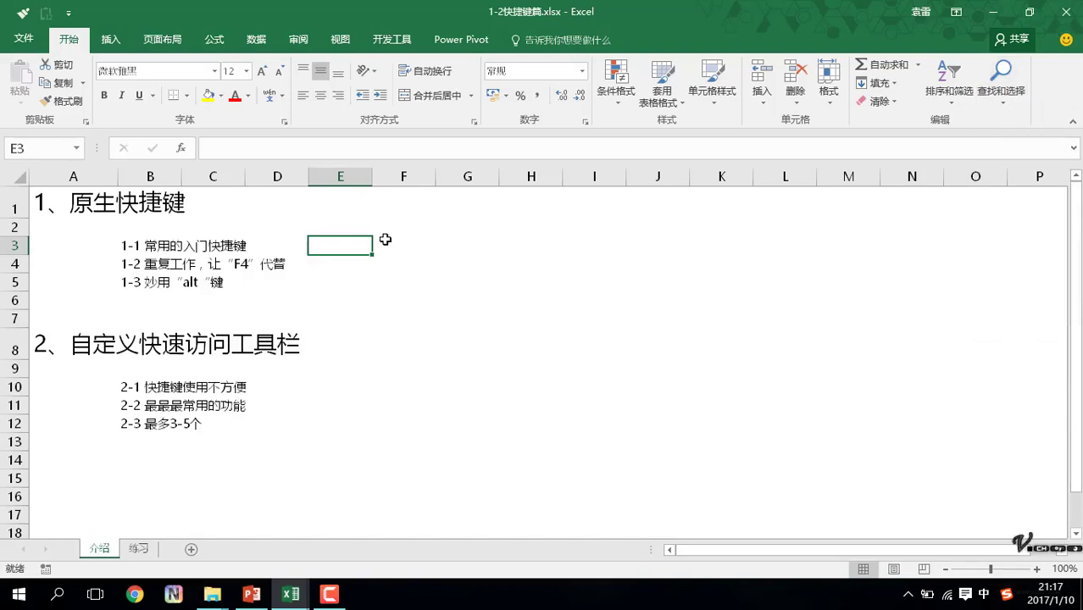
pyautogui.hotkey('ctrl', 'g')
pyautogui.click(621, 398)
pyautogui.hotkey('ctrl', 'g')
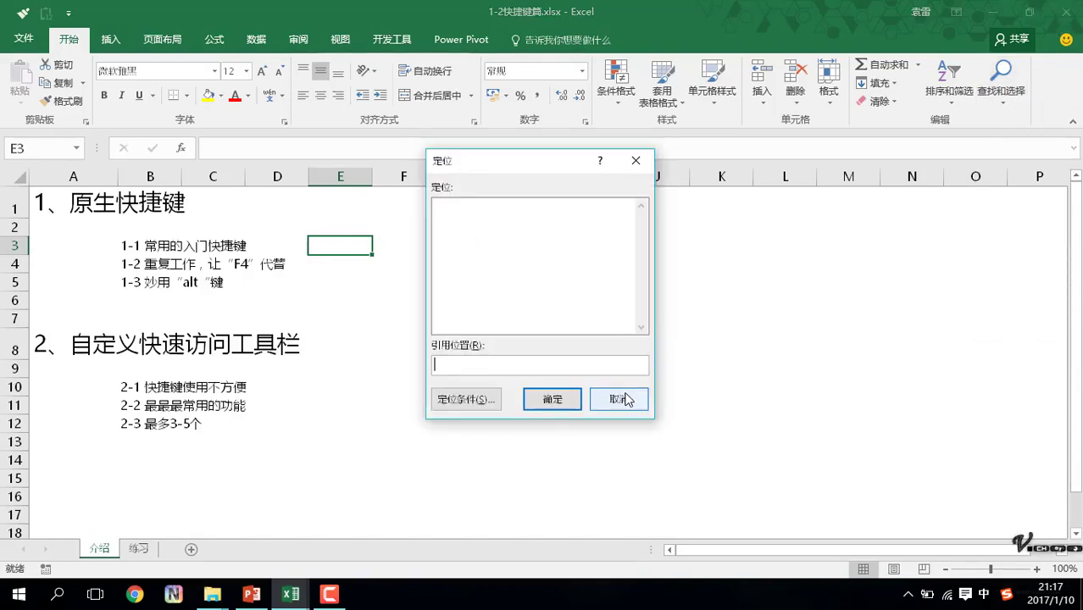
pyautogui.click(624, 399)
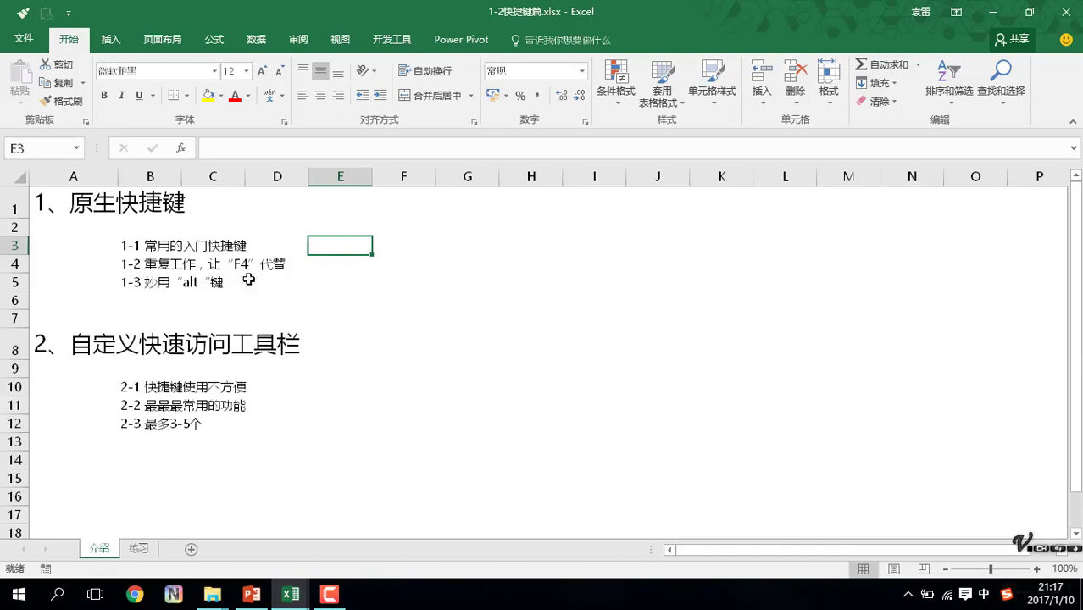
# Enter 输入 in cell E3 using the pinyin input method.
pyautogui.moveTo(345, 246)
pyautogui.mouseDown()
pyautogui.moveTo(477, 242)
pyautogui.moveTo(355, 242)
pyautogui.mouseUp()
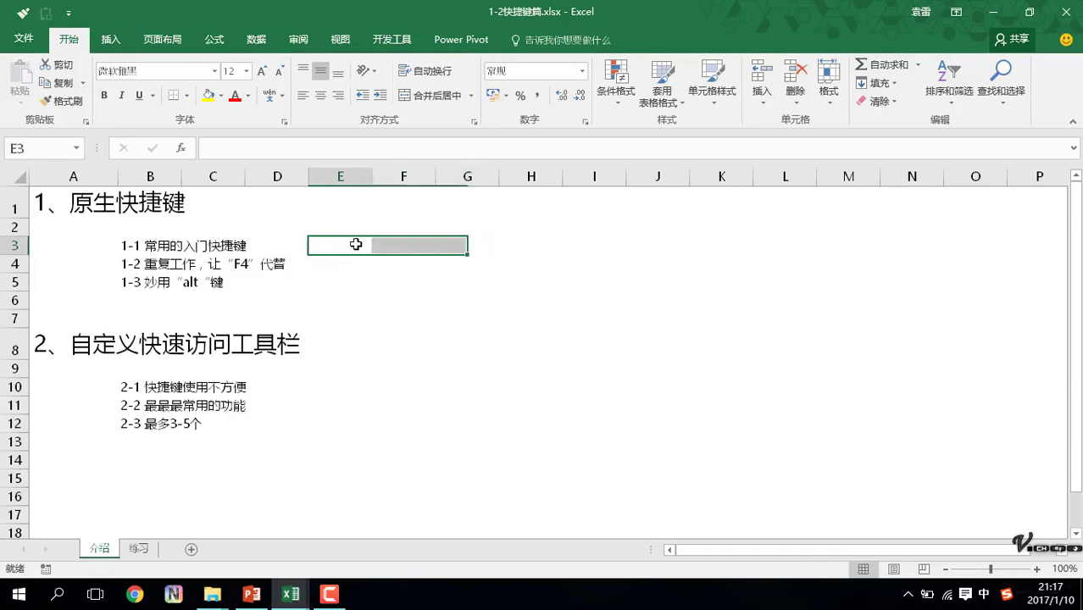
pyautogui.write('s')
pyautogui.press('space')
pyautogui.write('shuru')
pyautogui.press('space')
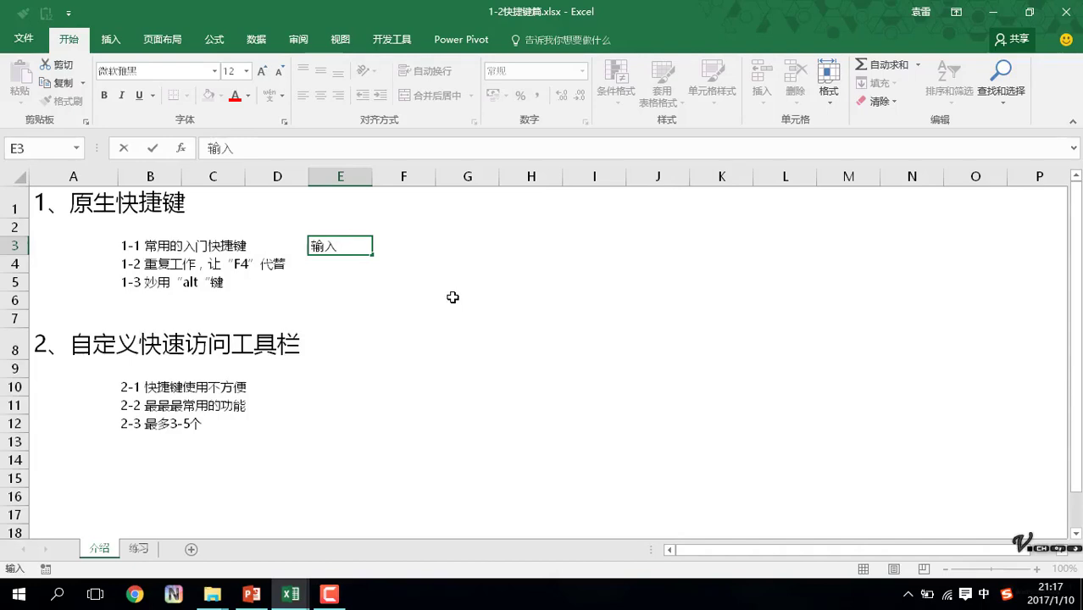
pyautogui.press('Return')
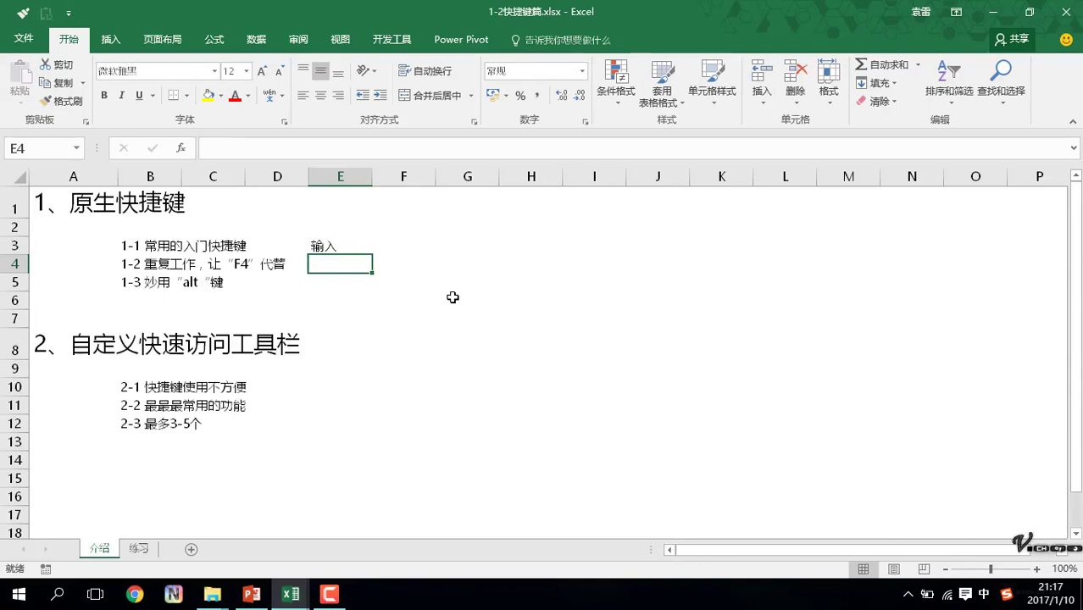
# Fill E4 with 输入2, then 输入3, 输入4 and 输入5 across E5, F5 and G5.
pyautogui.write('输入2')
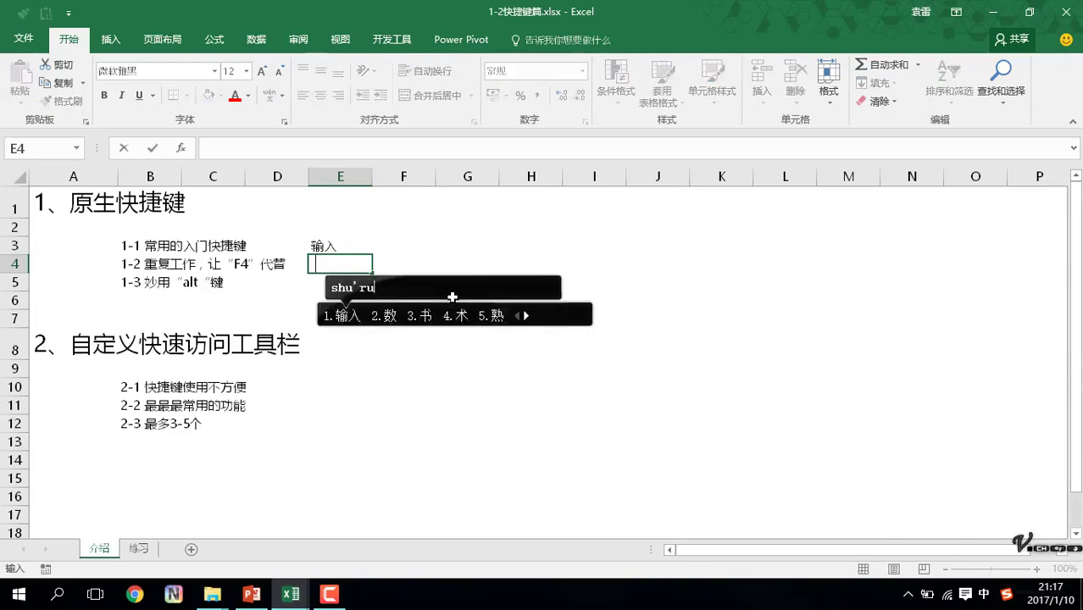
pyautogui.press('Return')
pyautogui.write('输入3')
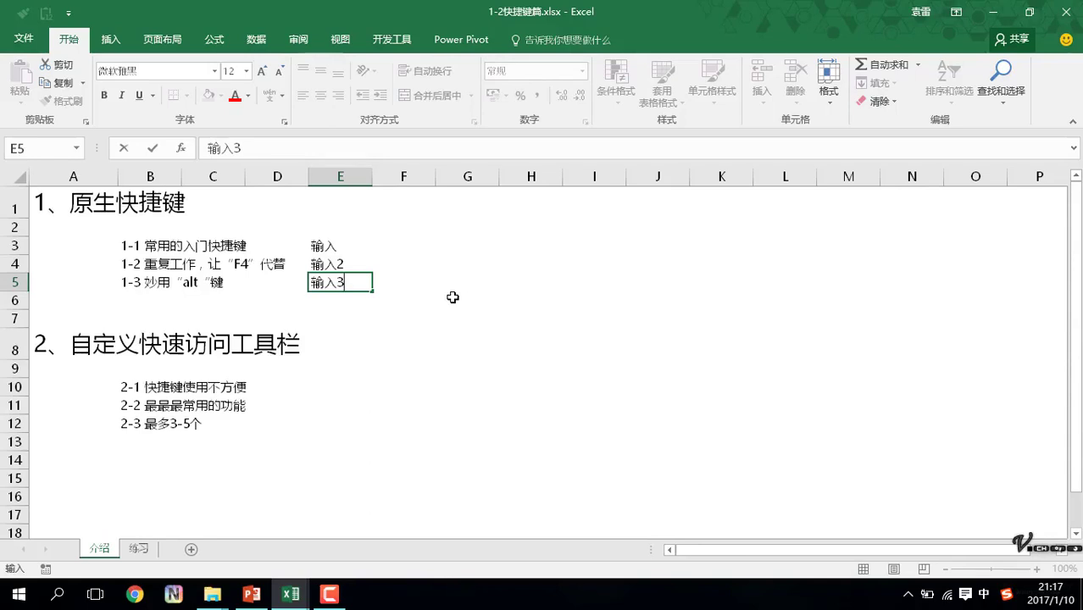
pyautogui.press('Tab')
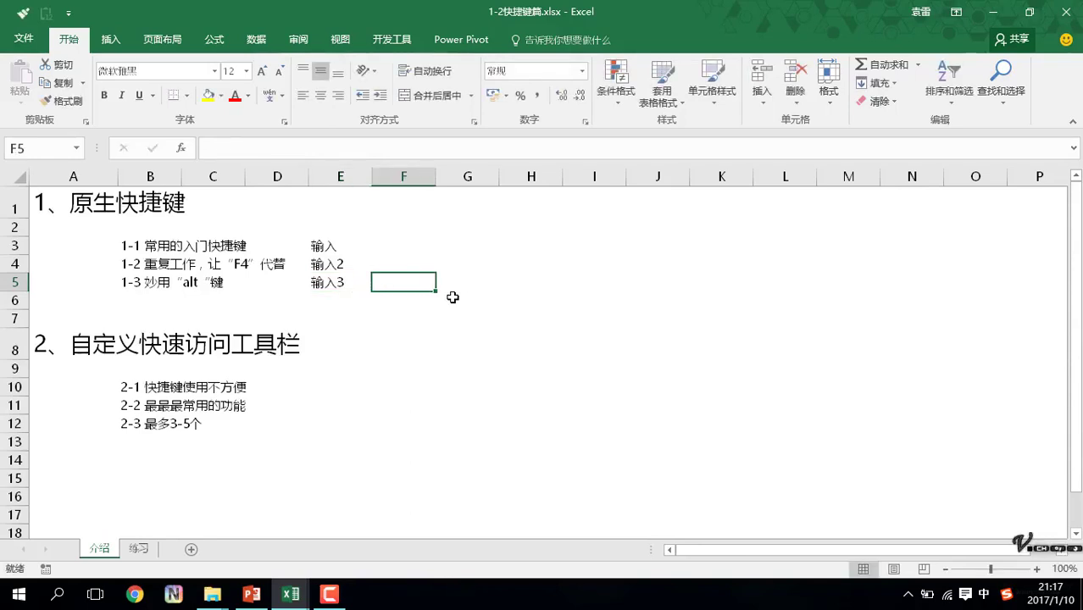
pyautogui.write('输入4')
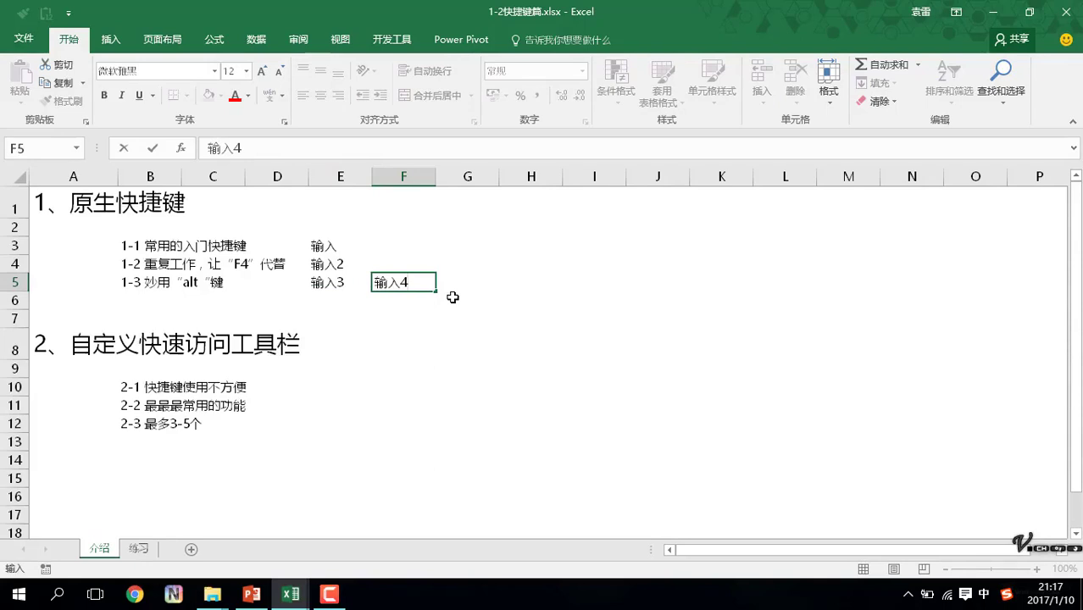
pyautogui.press('Tab')
pyautogui.write('s')
pyautogui.write('输入5')
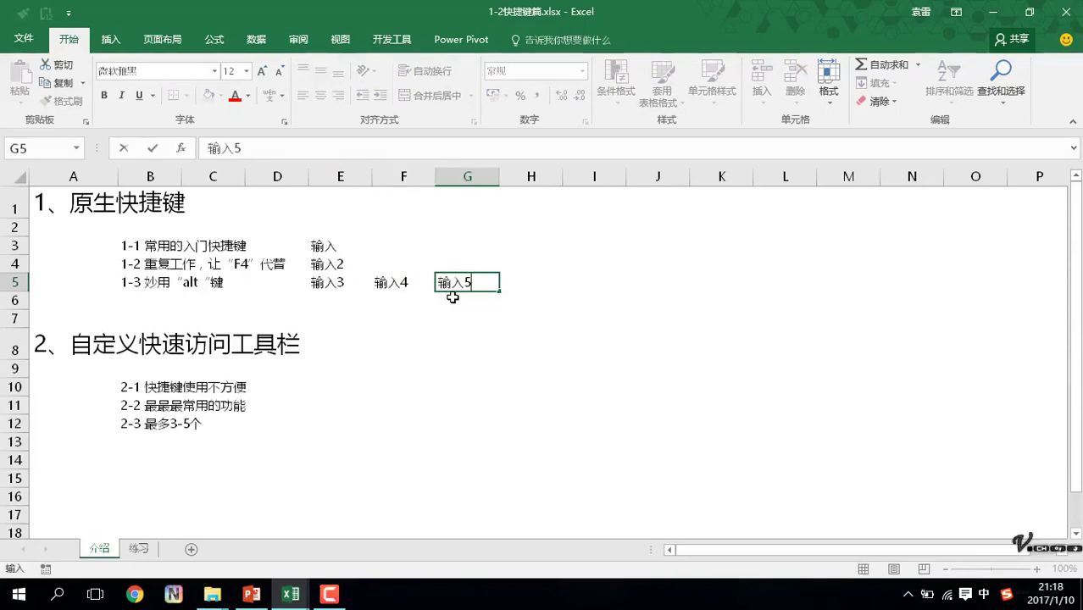
pyautogui.click(453, 297)
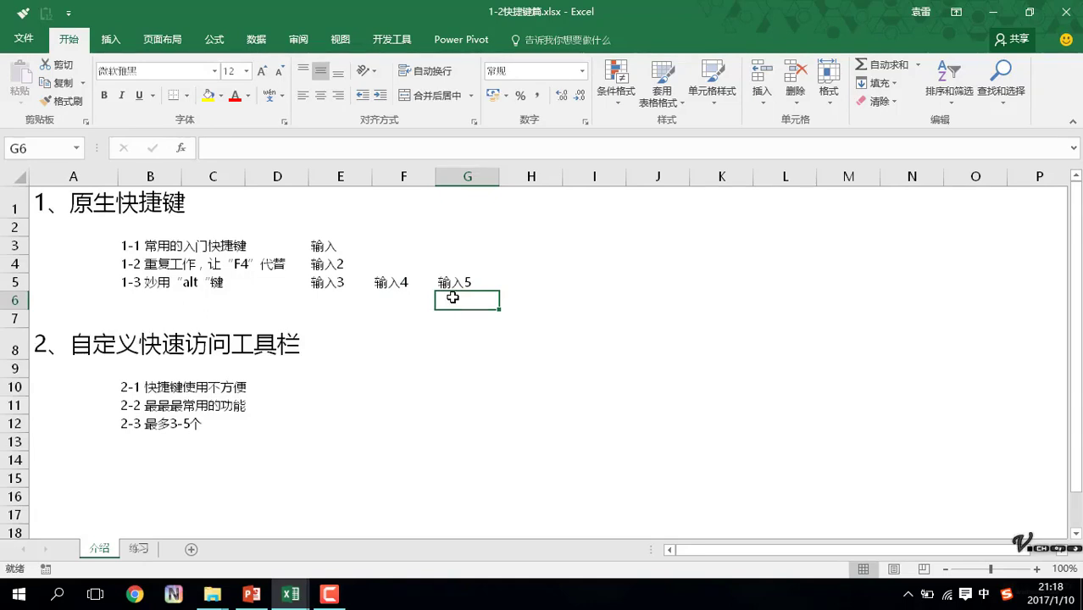
pyautogui.press('Left')
pyautogui.press('Left')
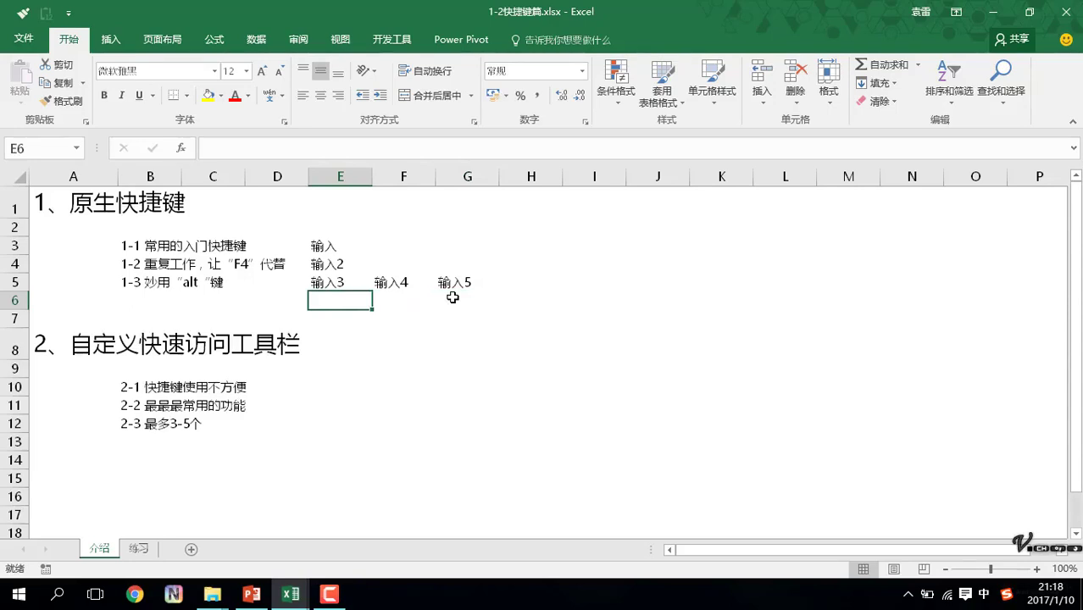
pyautogui.write('shuru')
pyautogui.press('space')
pyautogui.write('6')
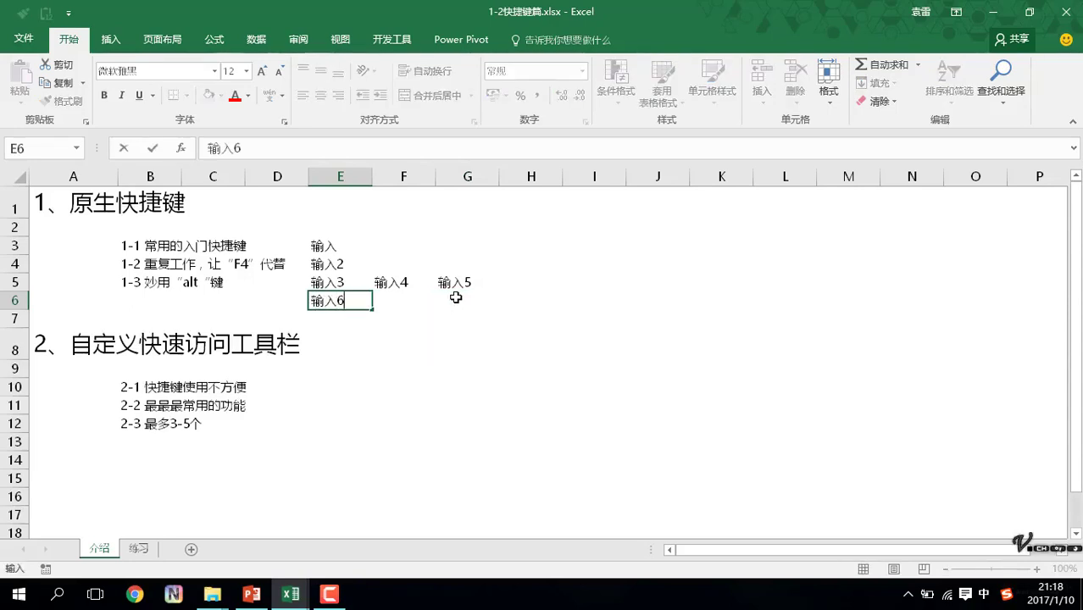
pyautogui.press('Tab')
pyautogui.write('shuru')
pyautogui.press('space')
pyautogui.write('7')
pyautogui.press('Tab')
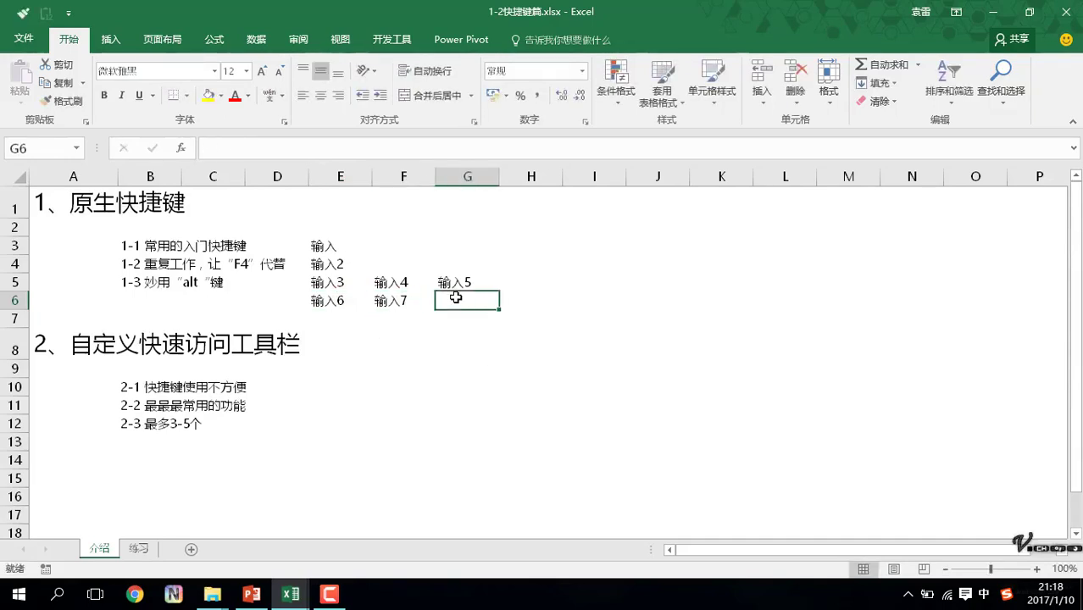
pyautogui.write('shur')
pyautogui.press('space')
pyautogui.write('8')
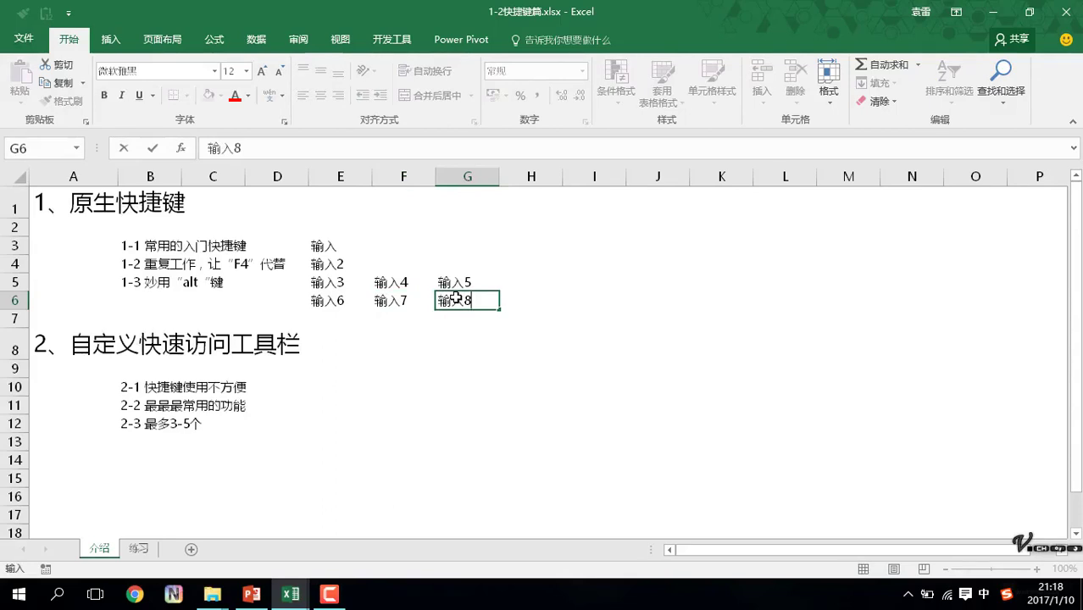
pyautogui.press('Return')
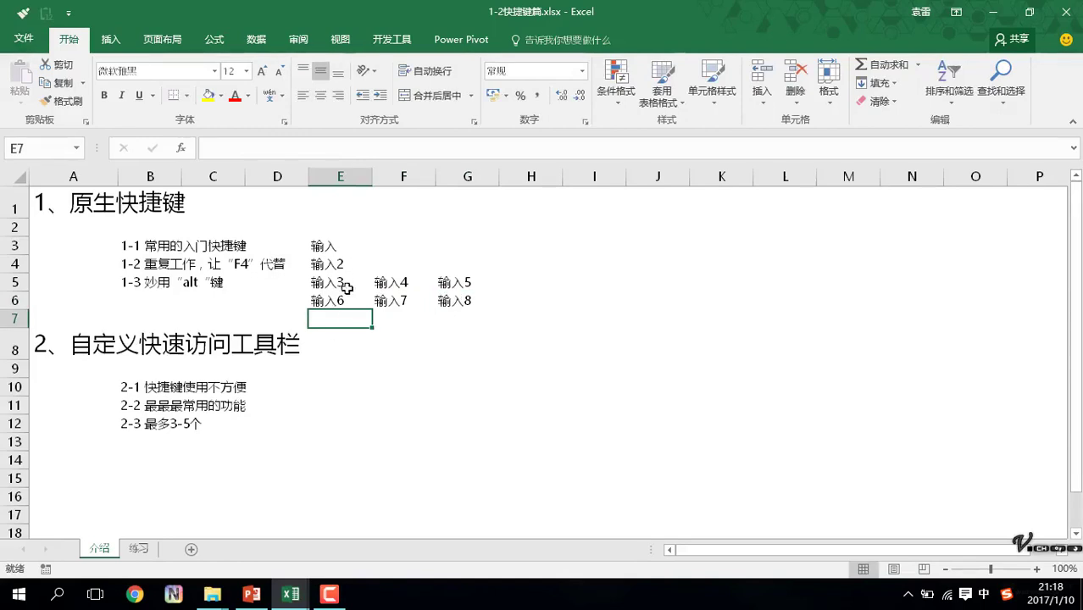
pyautogui.moveTo(348, 301); pyautogui.dragTo(453, 302)
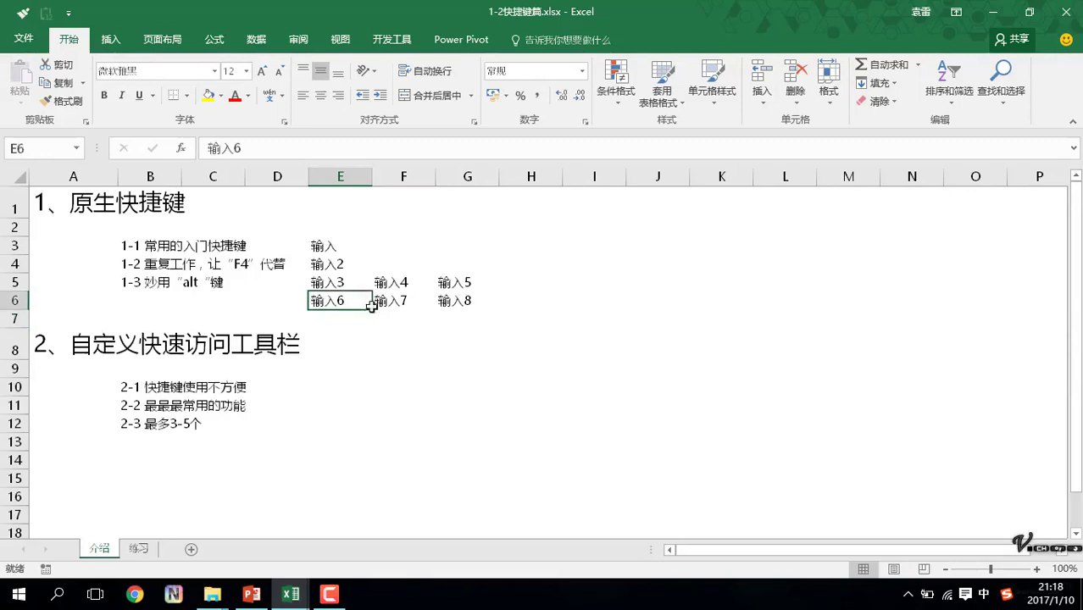
pyautogui.moveTo(331, 315)
pyautogui.mouseDown()
pyautogui.moveTo(465, 250)
pyautogui.moveTo(426, 253)
pyautogui.mouseUp()
pyautogui.press('Delete')
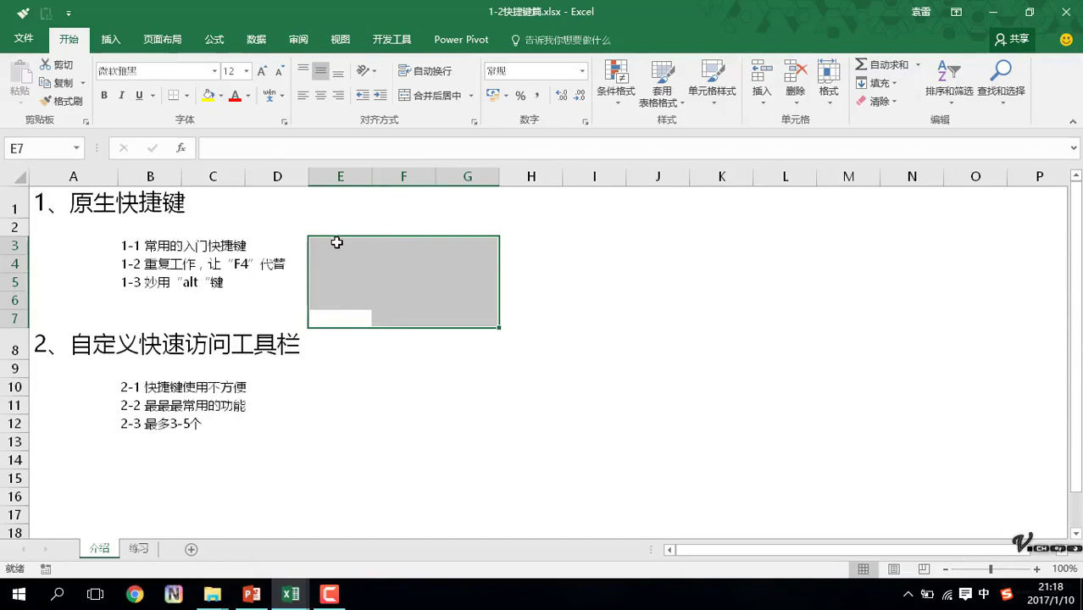
pyautogui.click(336, 244)
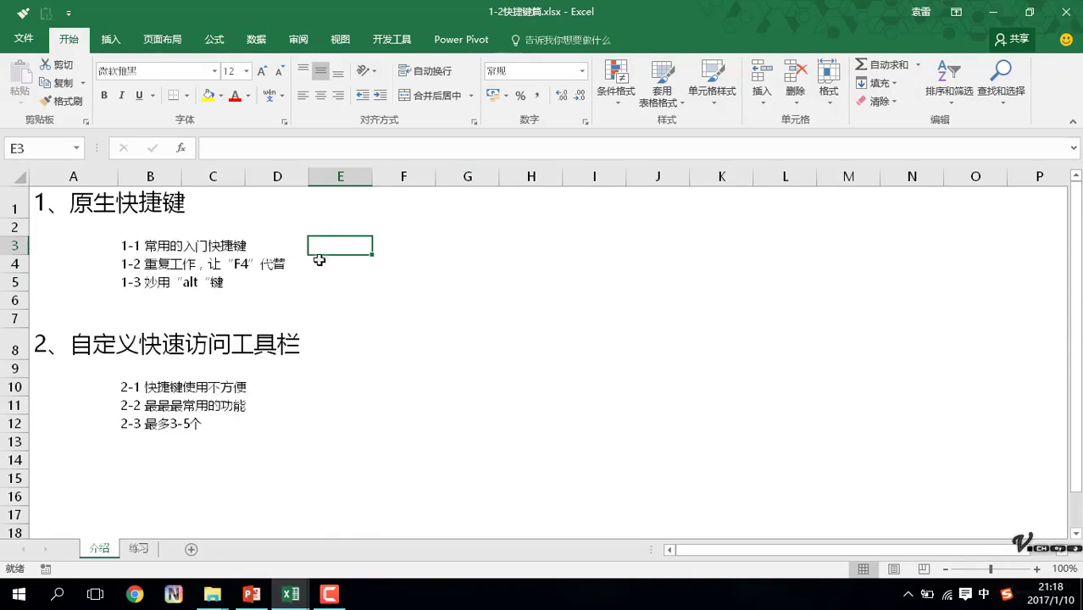
pyautogui.click(383, 244)
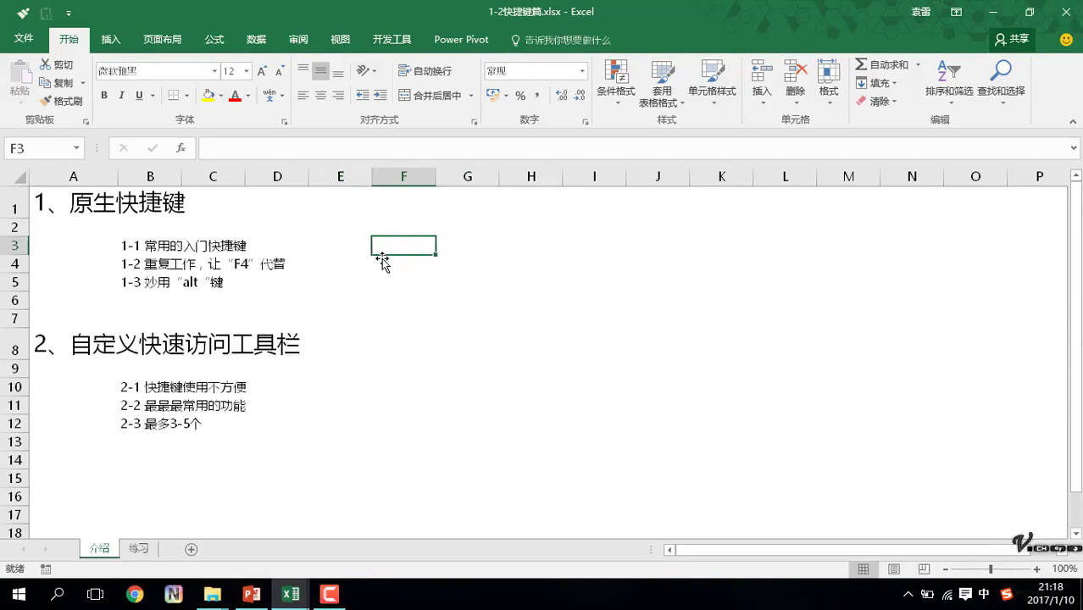
pyautogui.click(165, 262)
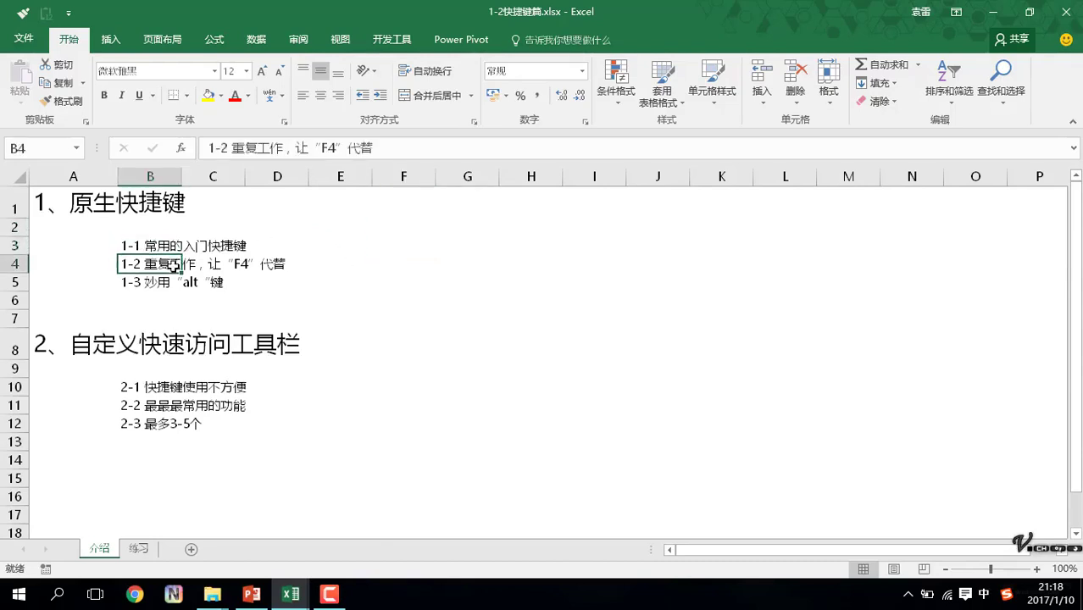
pyautogui.click(208, 95)
pyautogui.click(236, 97)
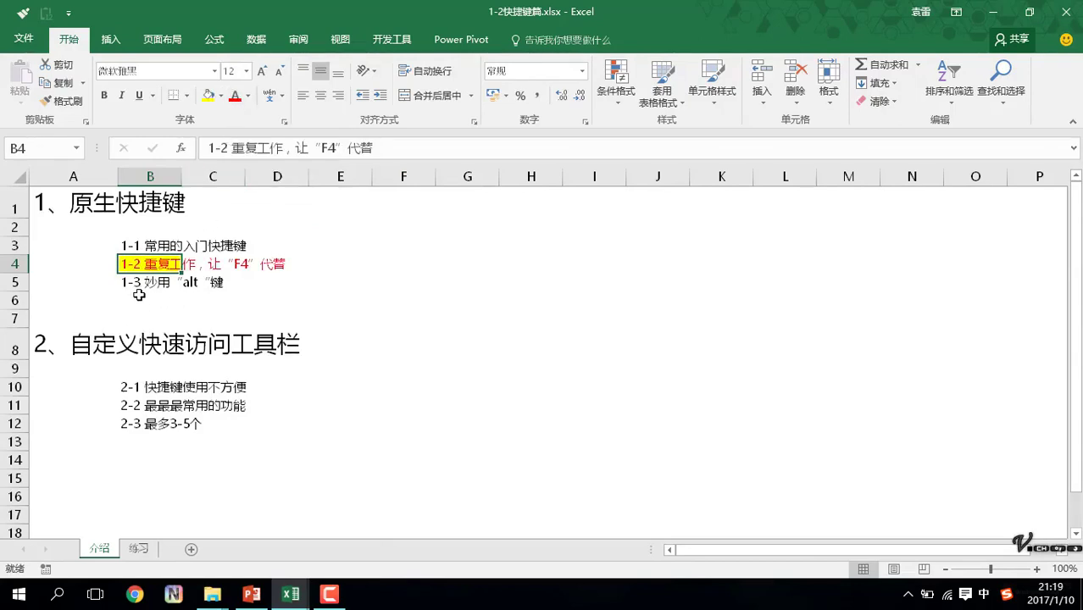
pyautogui.click(138, 406)
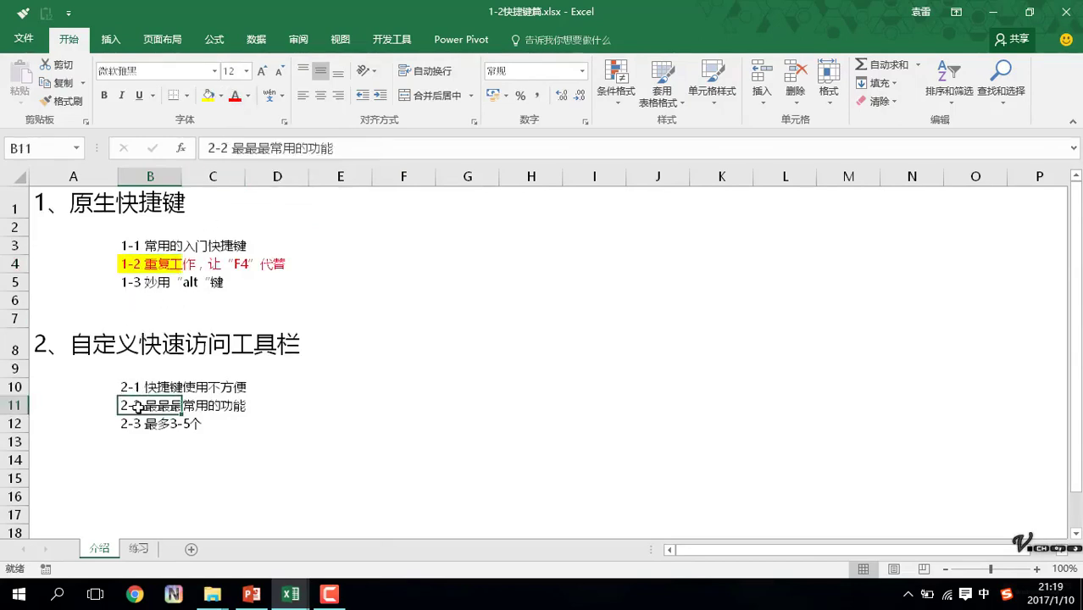
pyautogui.press('F4')
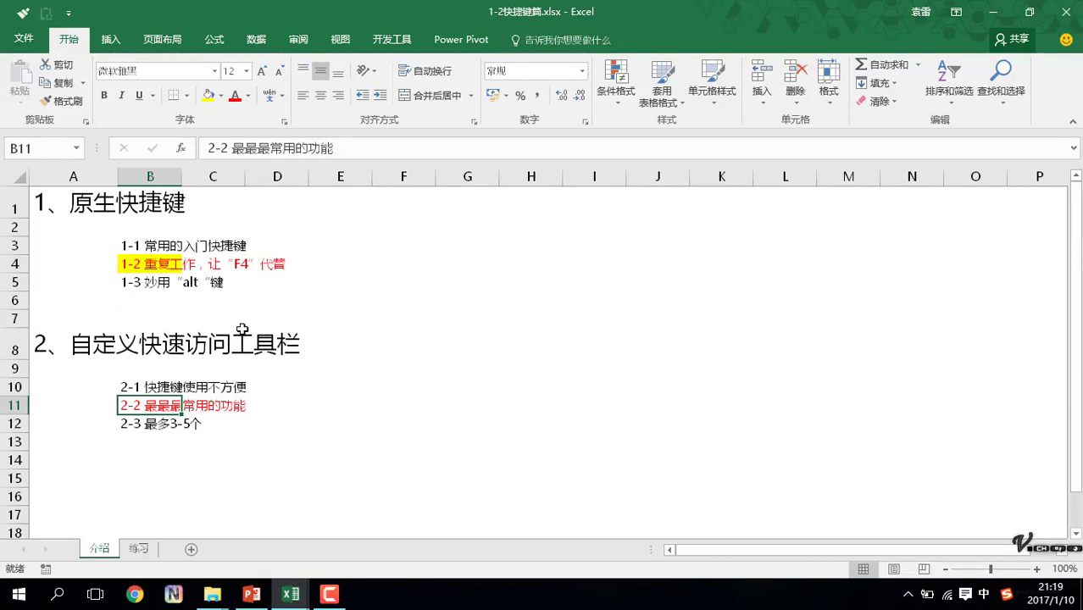
pyautogui.hotkey('ctrl', 'z')
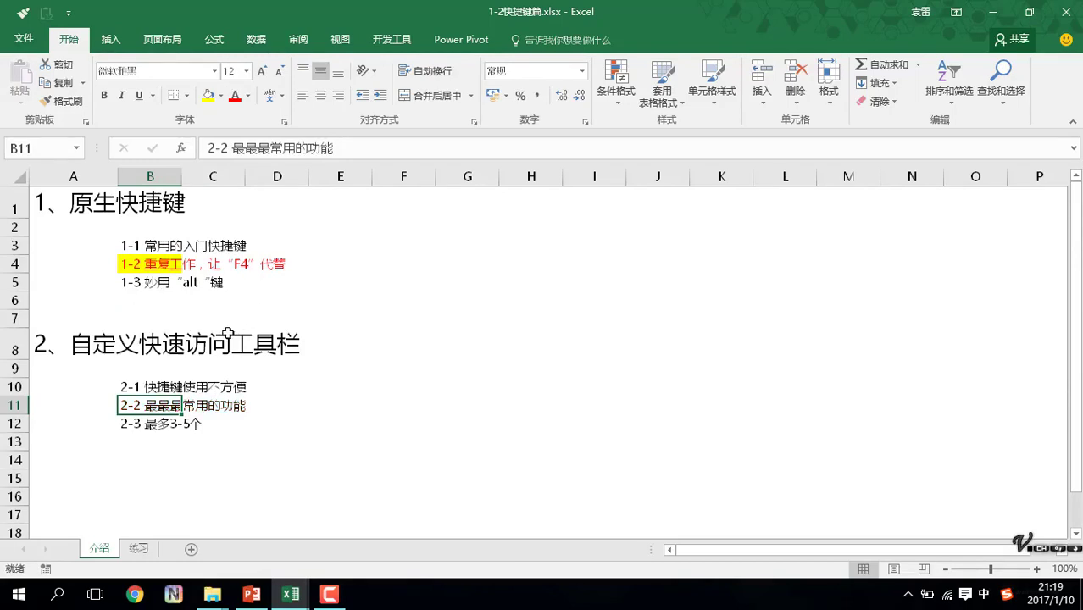
pyautogui.hotkey('ctrl', 'z')
pyautogui.hotkey('ctrl', 'z')
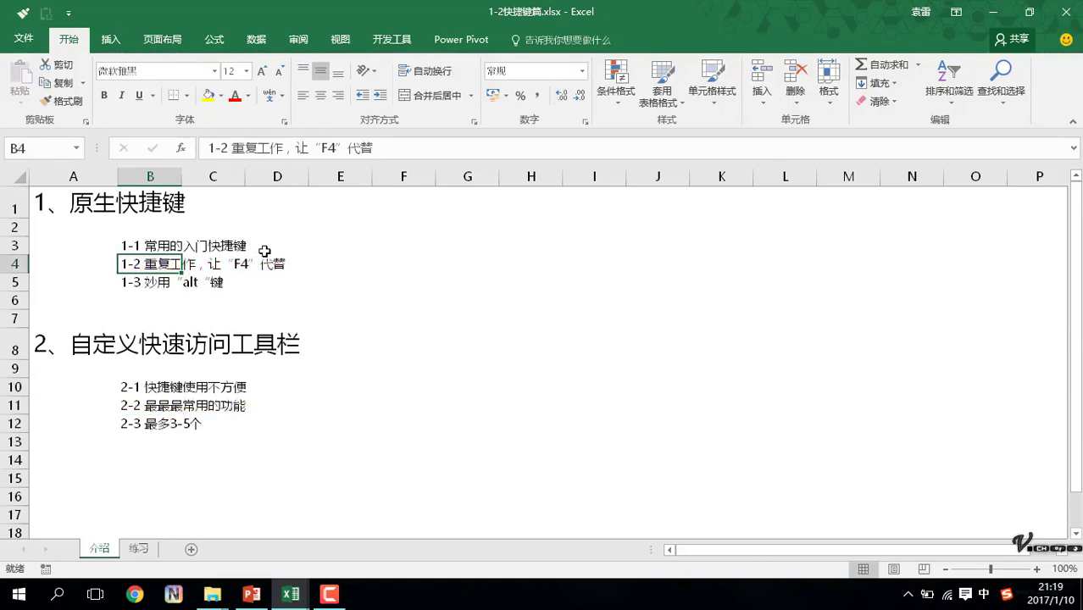
# Make the first section heading in A1 bold.
pyautogui.click(112, 201)
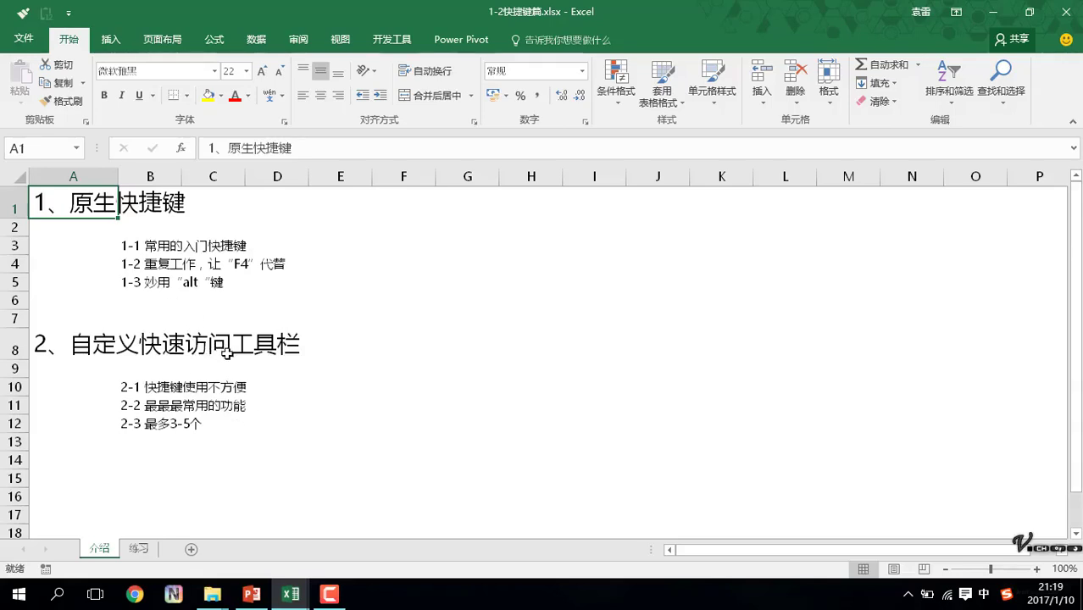
pyautogui.moveTo(94, 177); pyautogui.dragTo(167, 177)
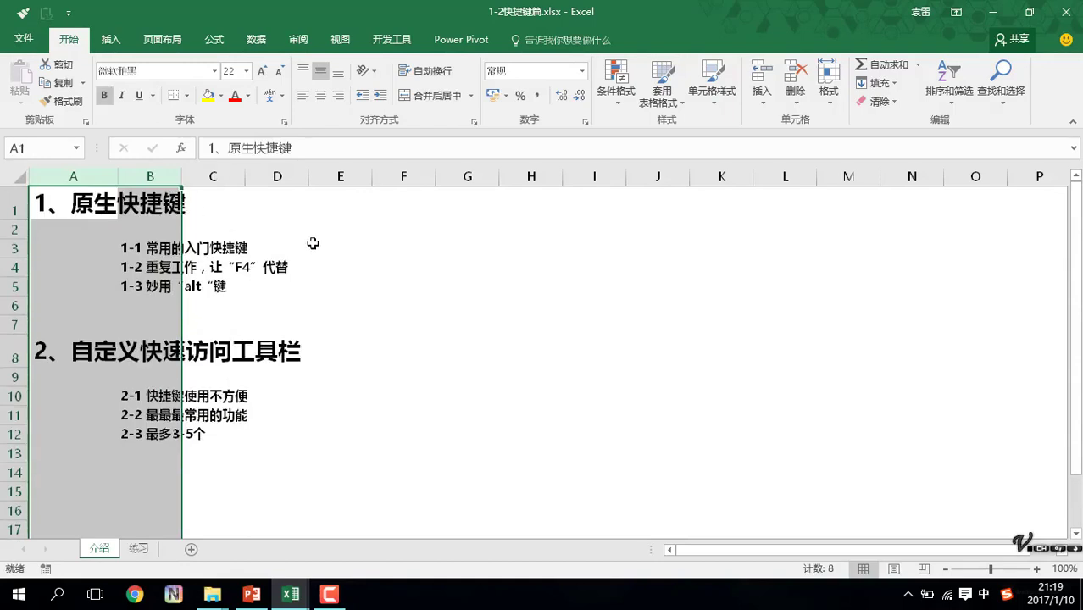
pyautogui.click(113, 211)
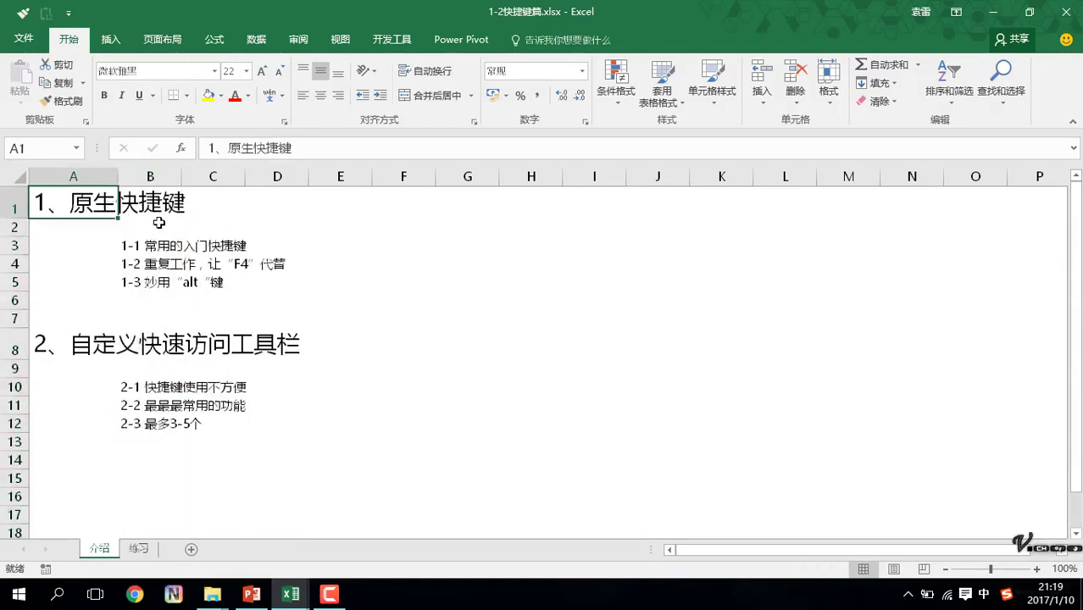
pyautogui.hotkey('ctrl', 'b')
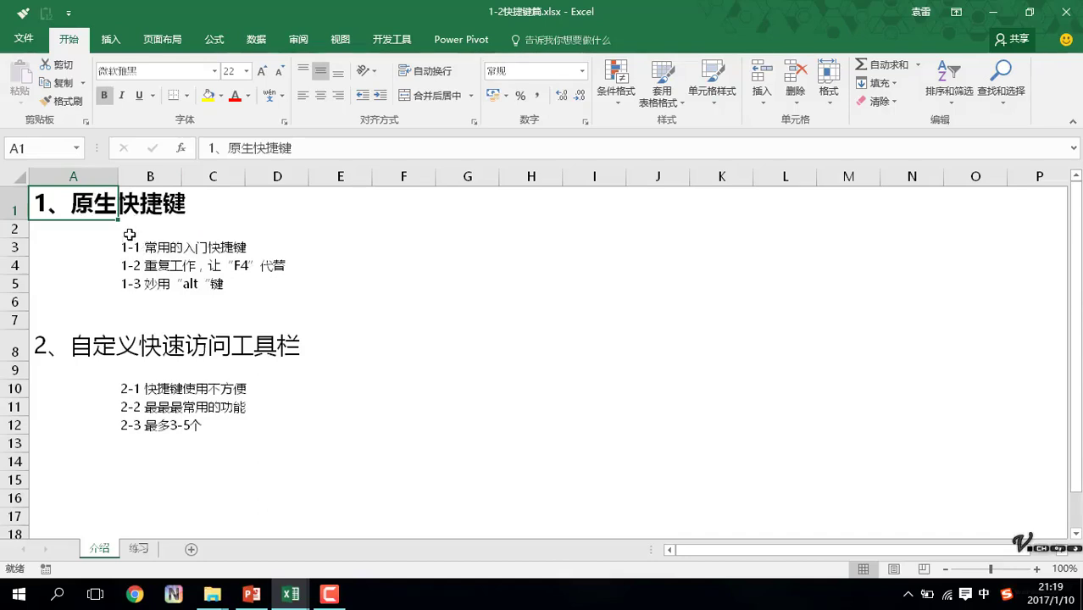
# Bold the items 1-1, 1-2 and 1-3 in B3, B4 and B5.
pyautogui.click(150, 249)
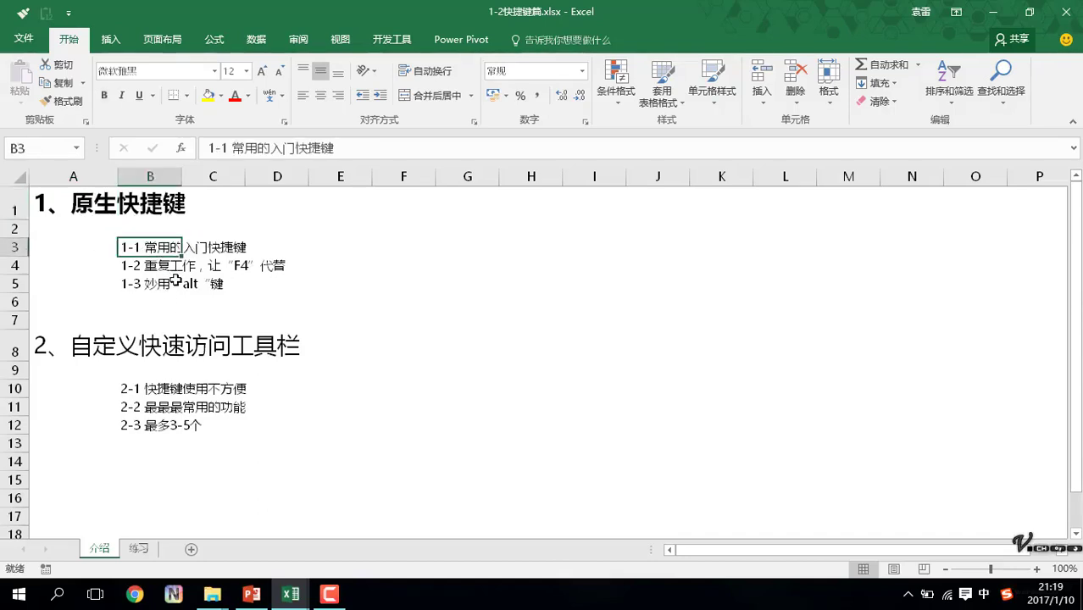
pyautogui.hotkey('ctrl', 'b')
pyautogui.click(146, 267)
pyautogui.press('F4')
pyautogui.click(148, 285)
pyautogui.press('F4')
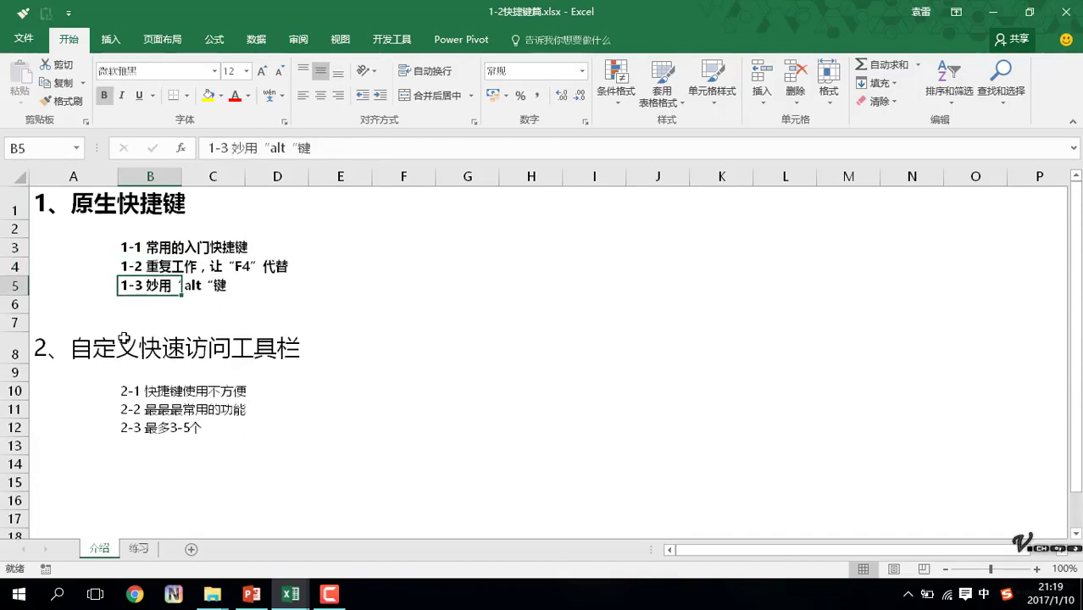
# Bold the second heading in A8 and the items in B10 through B12 with F4.
pyautogui.click(127, 347)
pyautogui.click(112, 360)
pyautogui.press('F4')
pyautogui.click(144, 390)
pyautogui.press('F4')
pyautogui.click(143, 412)
pyautogui.press('F4')
pyautogui.click(139, 430)
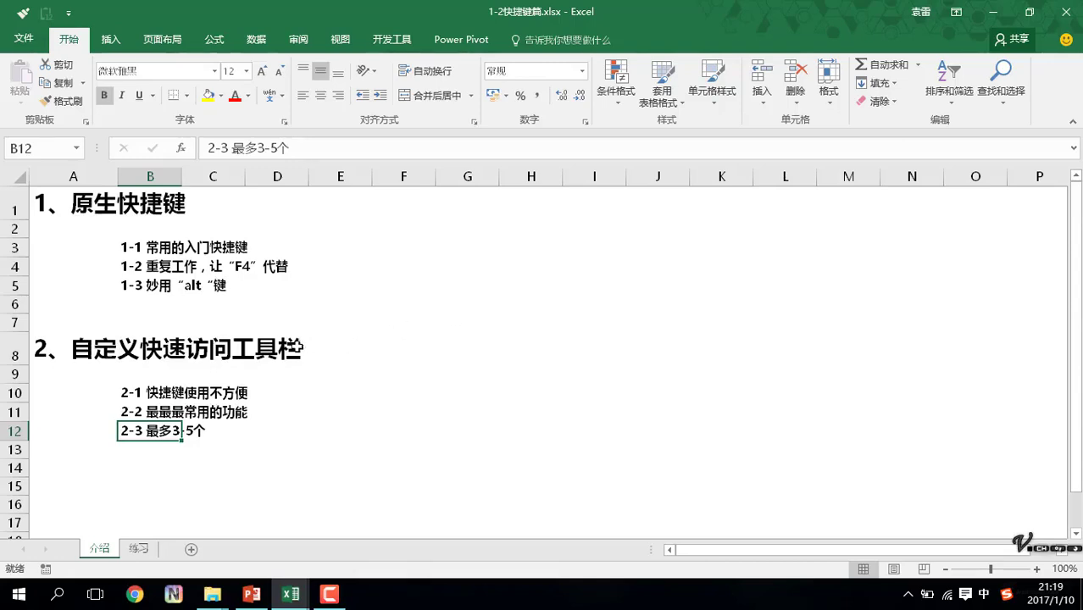
# Select the 1-2 item in B4 and open the Clear options on the Home tab.
pyautogui.click(196, 269)
pyautogui.click(151, 270)
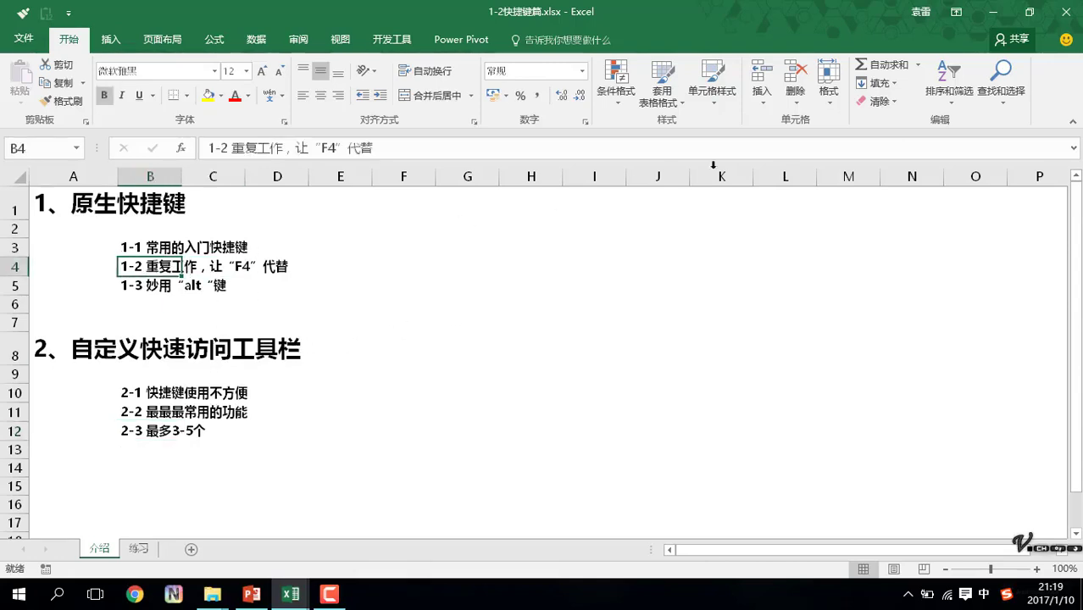
pyautogui.click(893, 102)
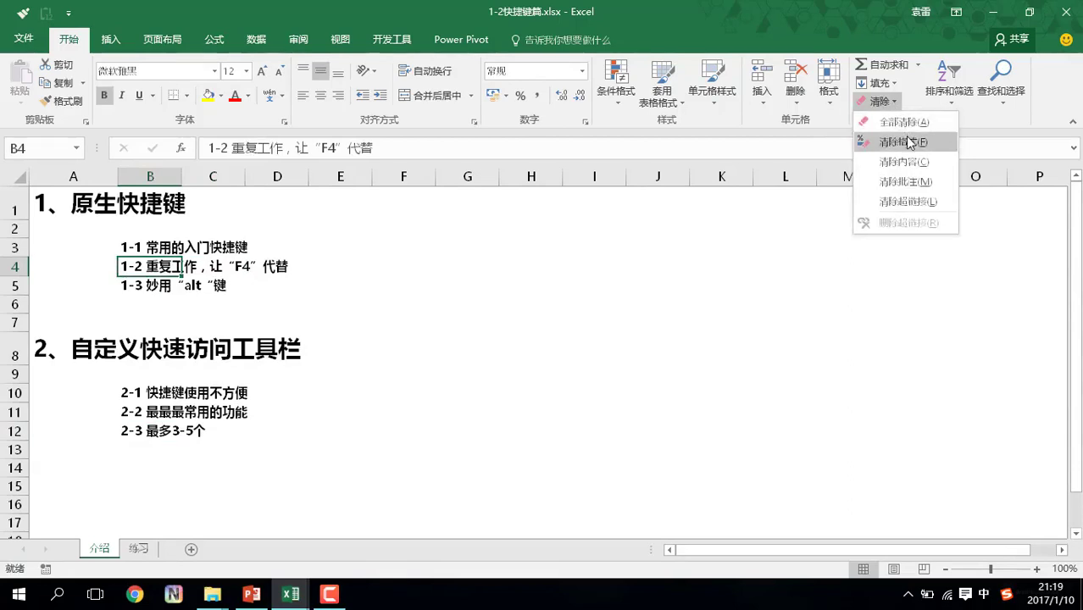
# Clear formats from B4, then repeat it with F4 on B11, B10, B5 and B3.
pyautogui.click(905, 140)
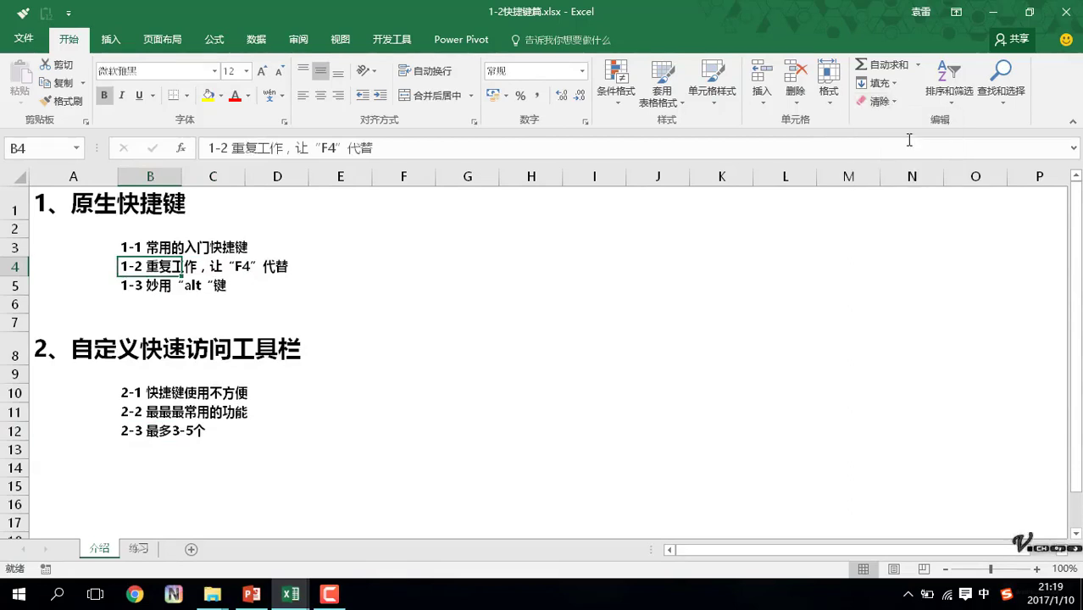
pyautogui.click(153, 410)
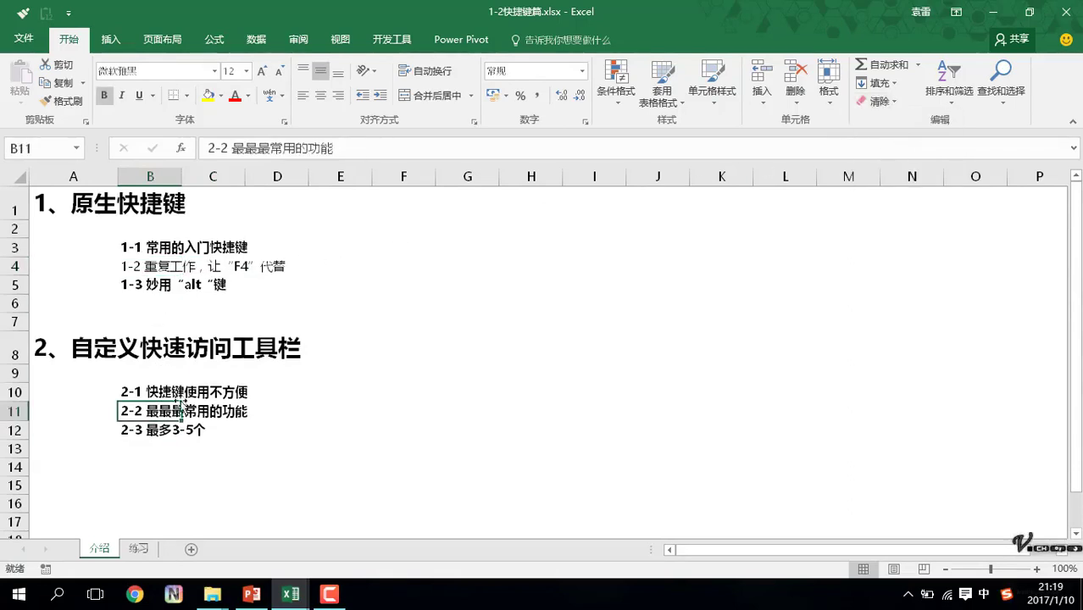
pyautogui.press('F4')
pyautogui.press('Down')
pyautogui.click(150, 391)
pyautogui.press('F4')
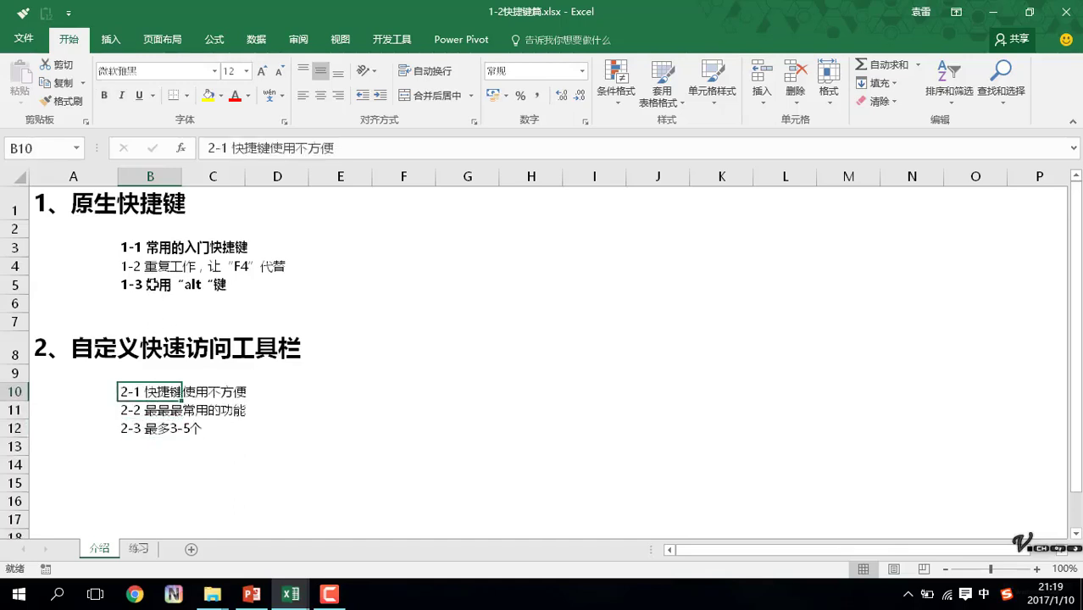
pyautogui.click(152, 284)
pyautogui.press('F4')
pyautogui.click(165, 248)
pyautogui.press('F4')
# Select B3:B5, then B5, and display the ribbon KeyTips.
pyautogui.moveTo(156, 253); pyautogui.dragTo(155, 279)
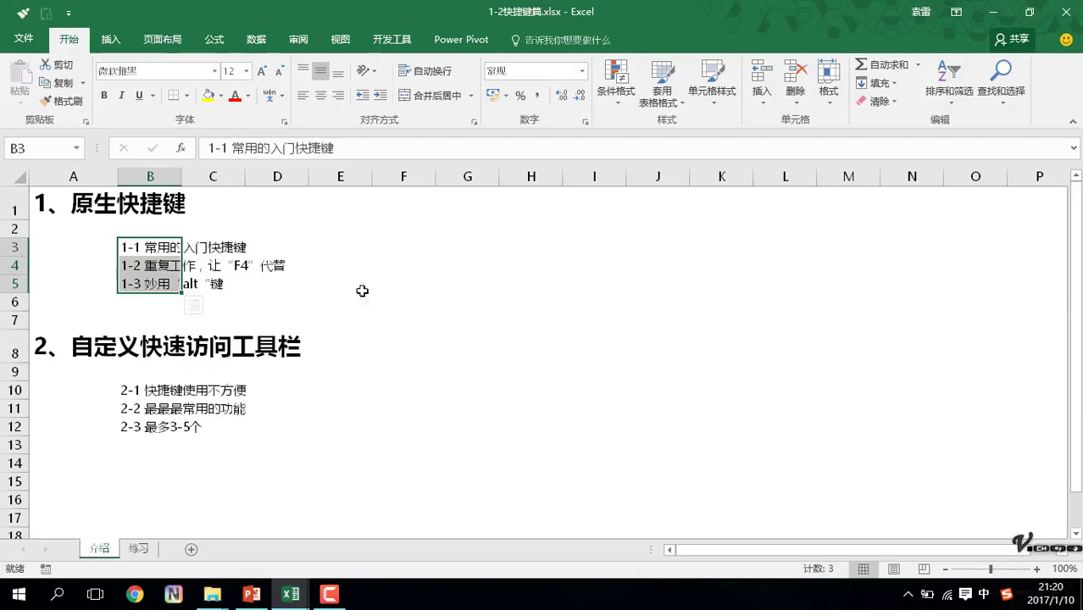
pyautogui.click(144, 280)
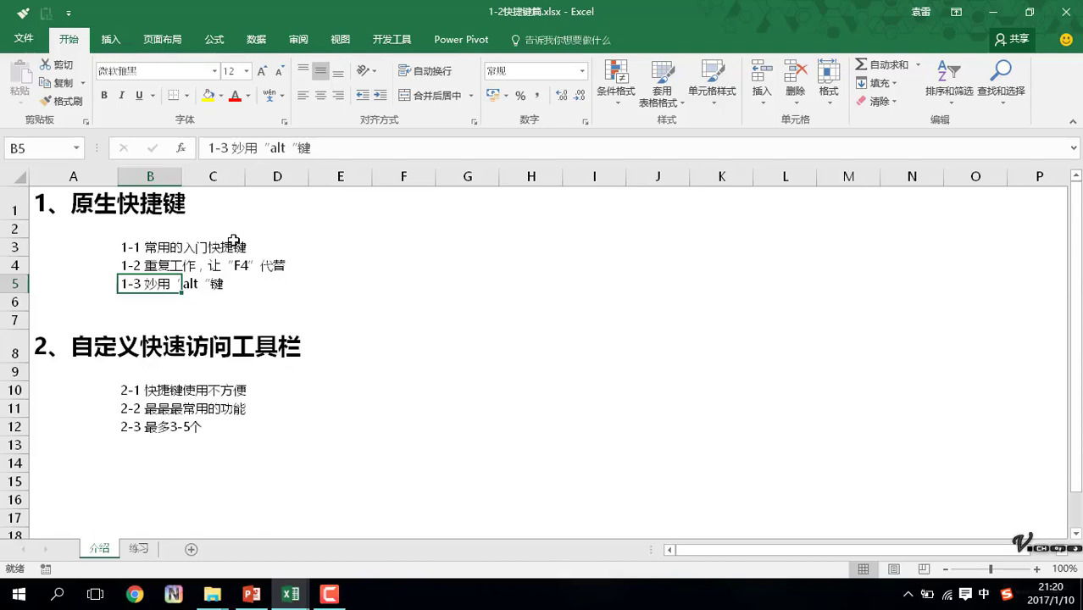
pyautogui.press('alt')
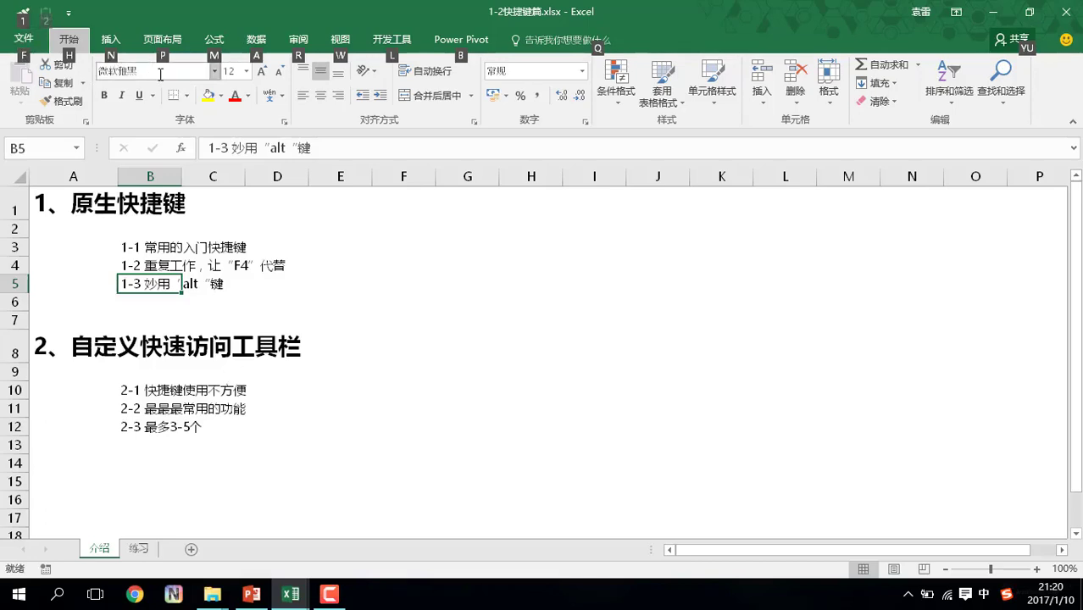
# Open the File info page via KeyTips, return to the sheet, then show the Insert tab KeyTips.
pyautogui.press('f')
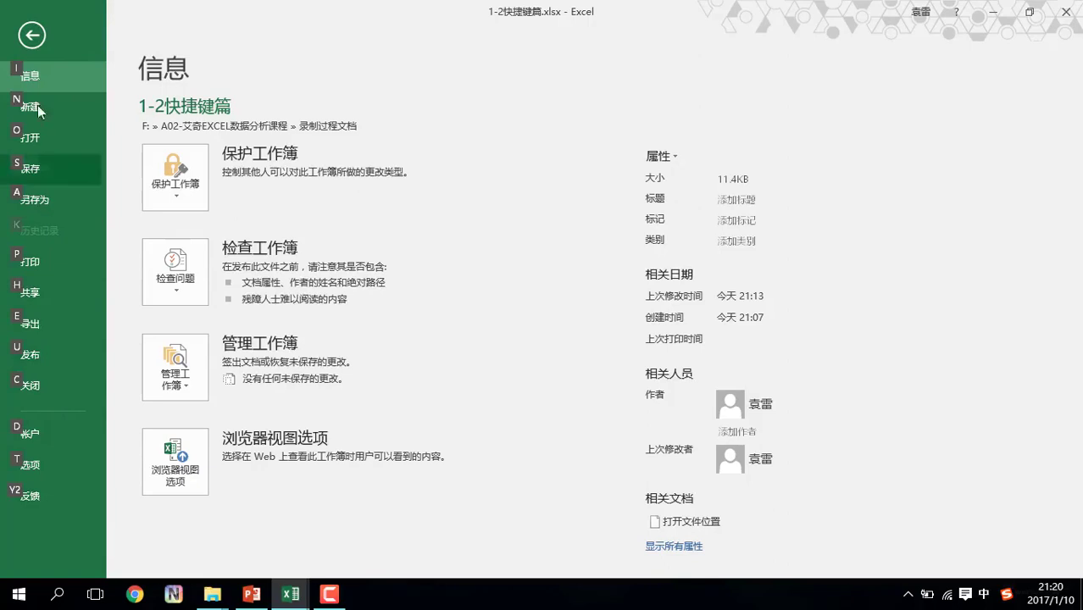
pyautogui.click(30, 38)
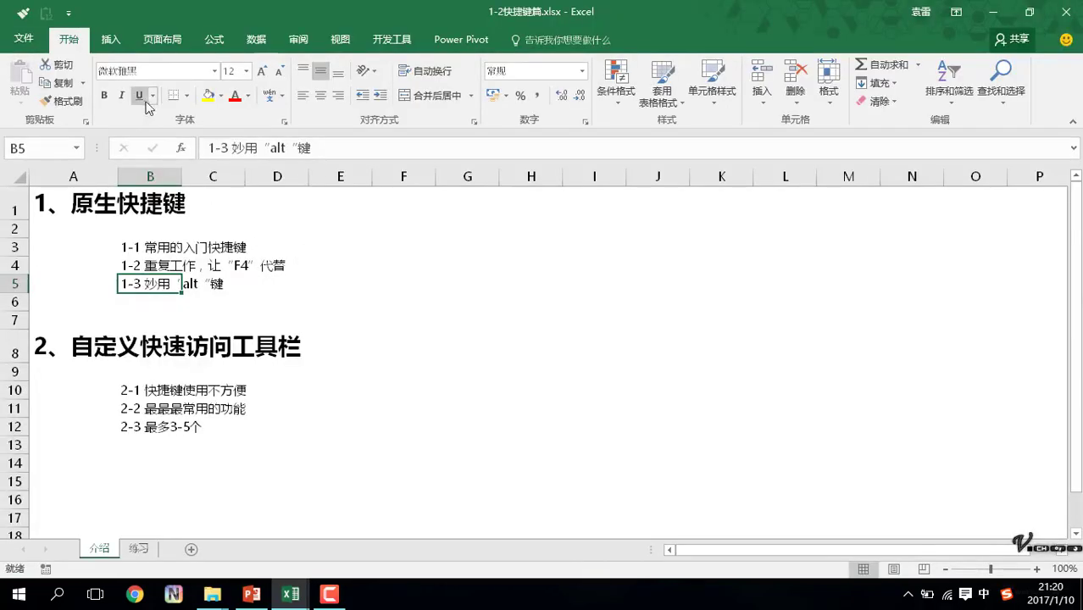
pyautogui.press('alt')
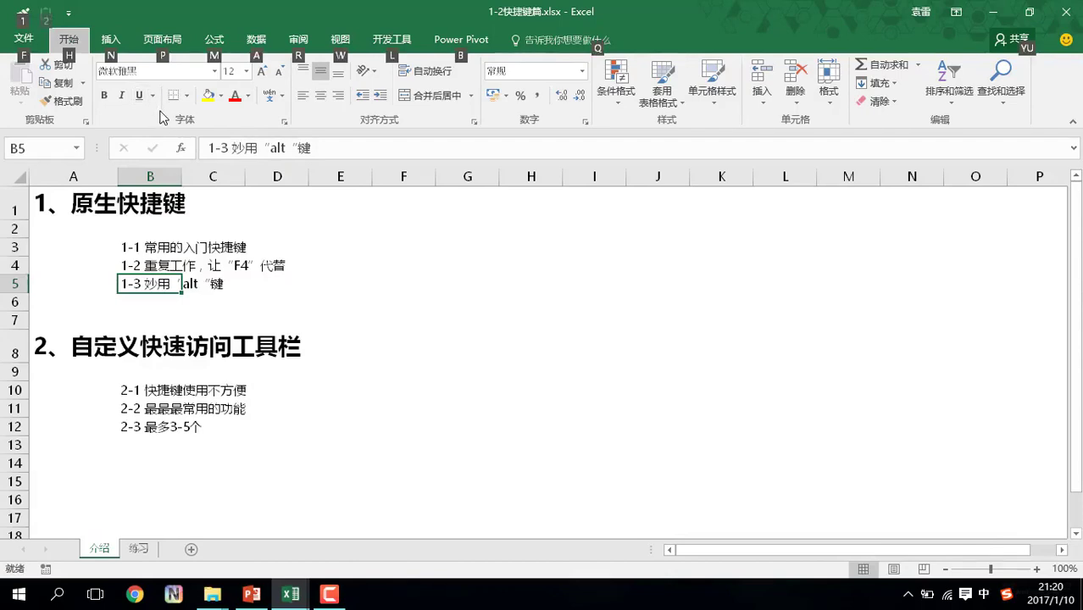
pyautogui.press('n')
pyautogui.press('alt')
pyautogui.press('n')
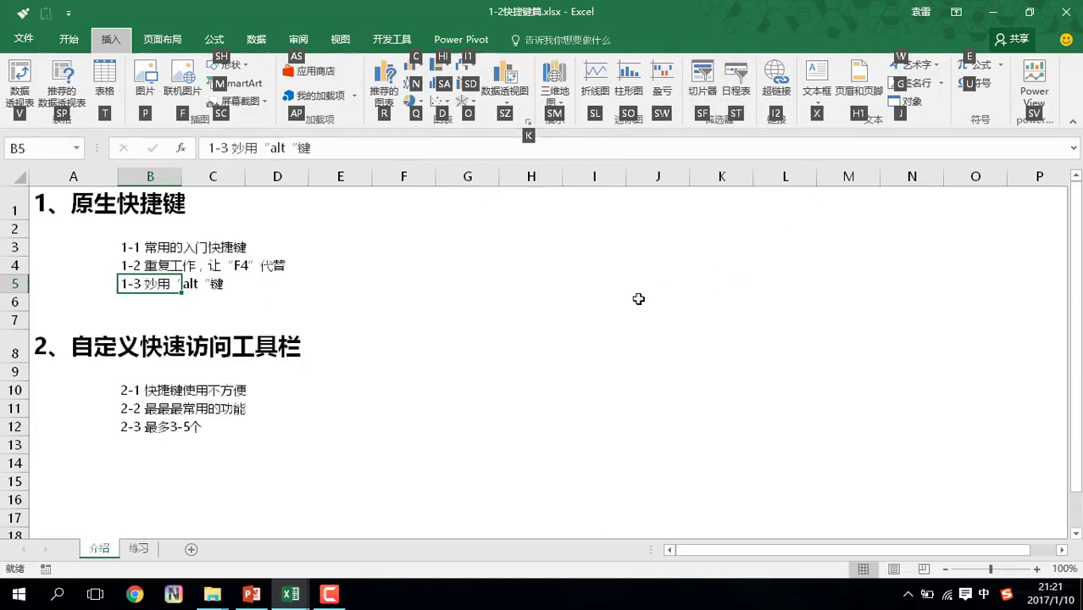
pyautogui.press('Escape')
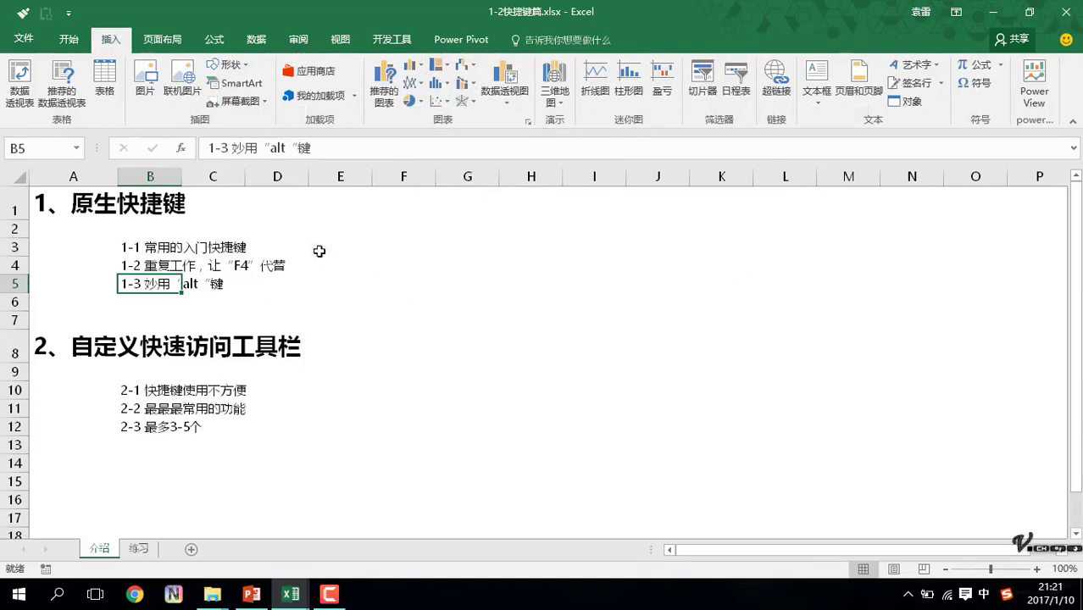
pyautogui.click(257, 40)
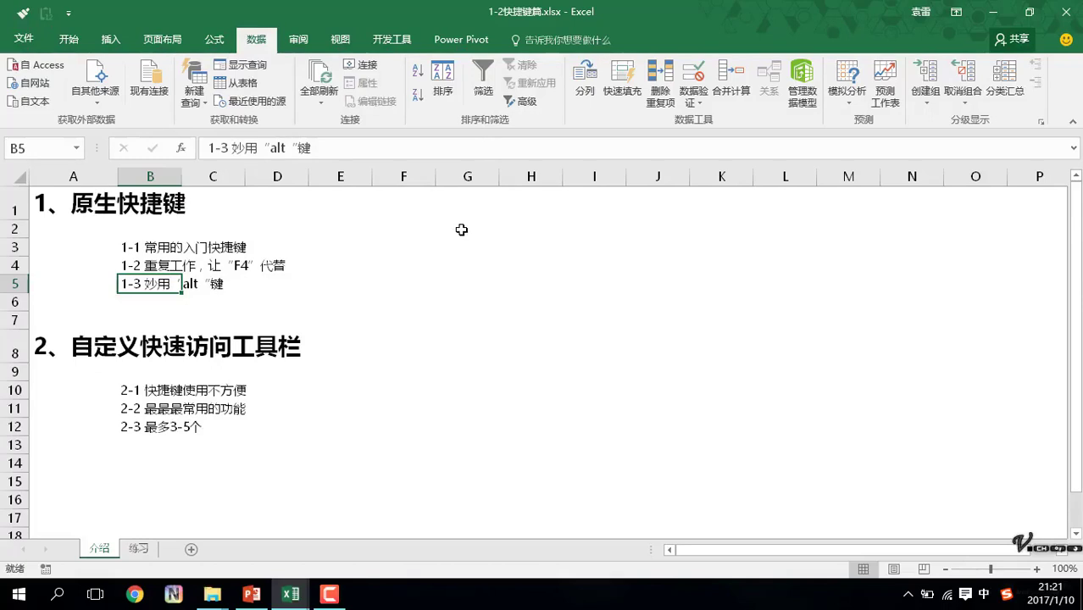
pyautogui.press('alt')
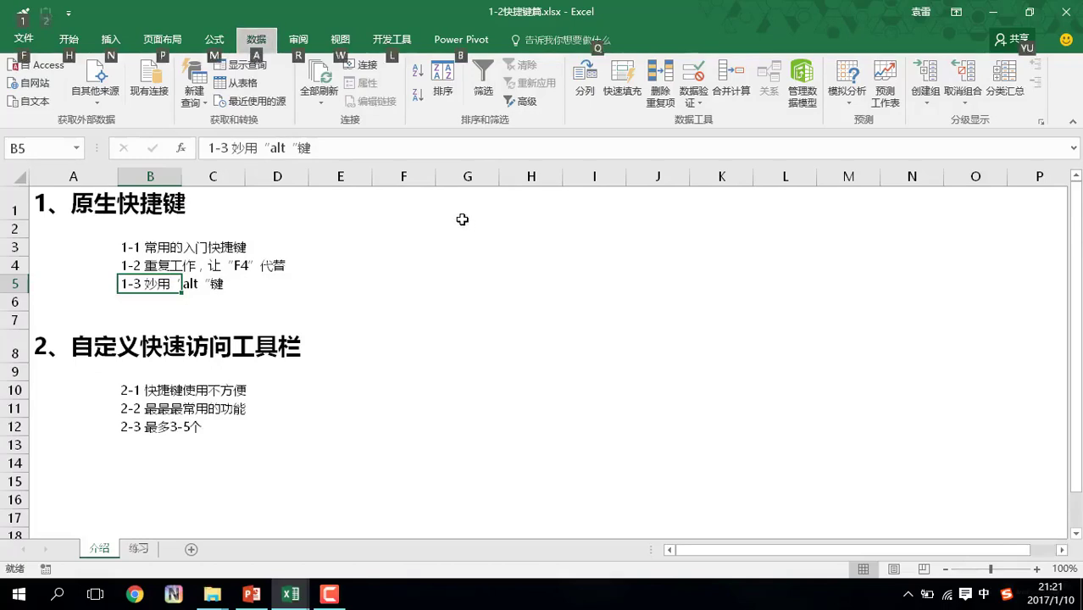
pyautogui.press('a')
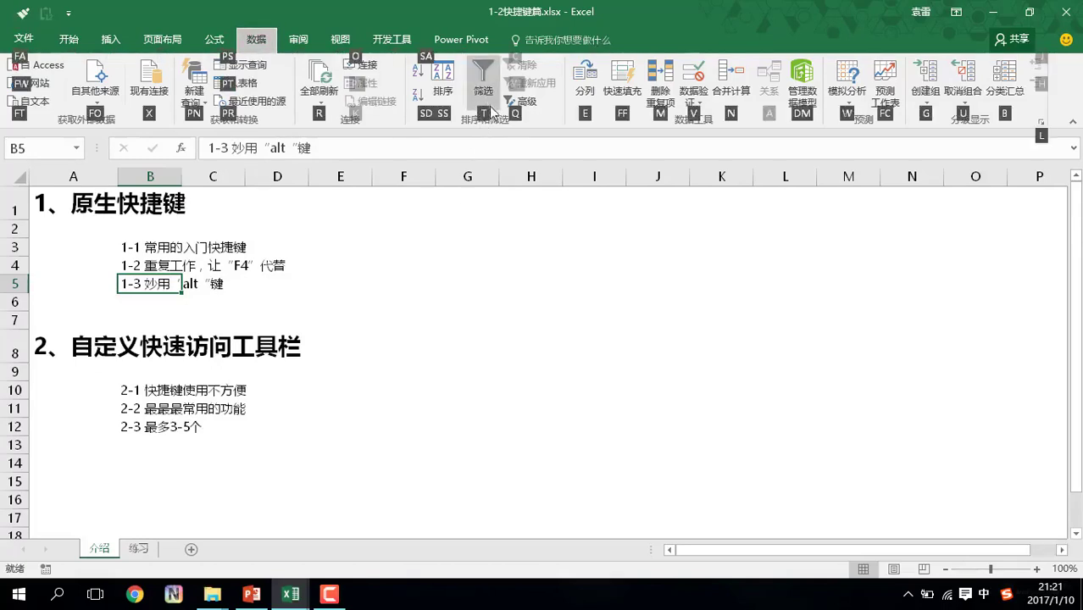
pyautogui.press('t')
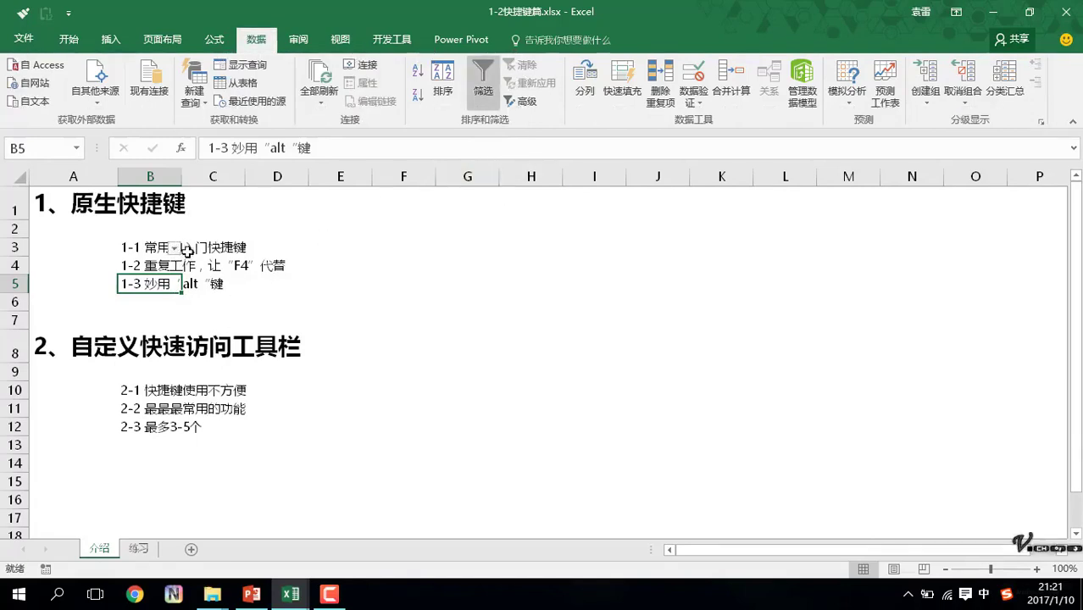
pyautogui.press('alt')
pyautogui.press('a')
pyautogui.press('t')
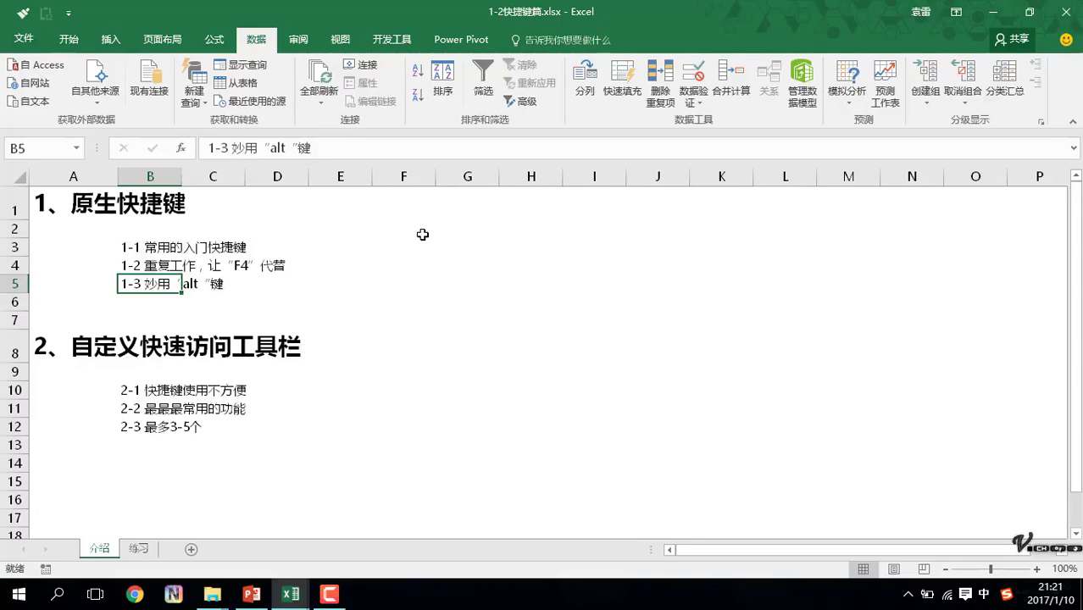
pyautogui.click(358, 176)
pyautogui.press('alt')
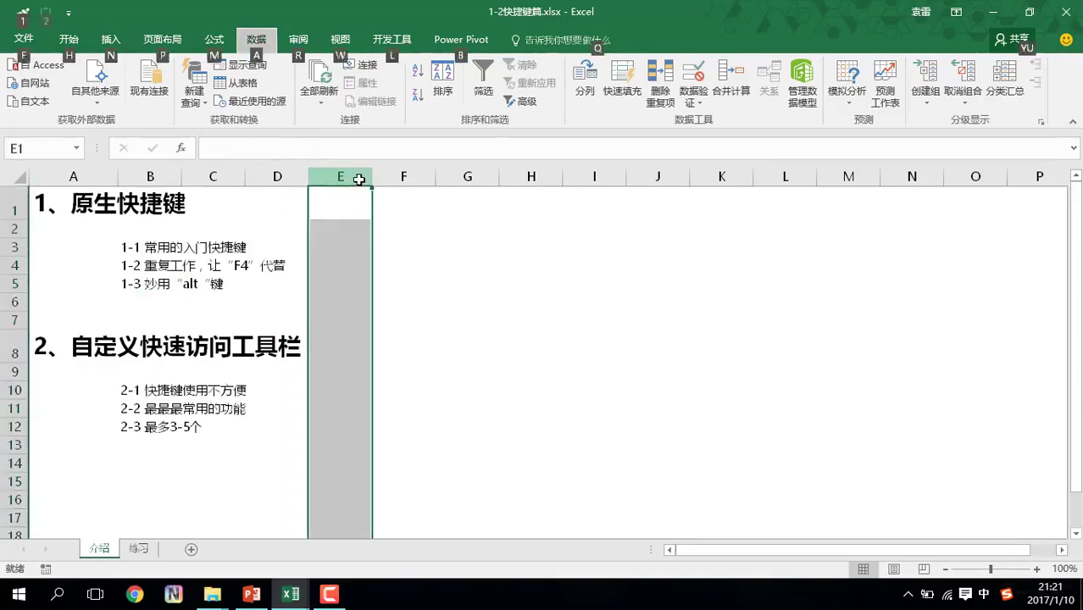
pyautogui.press('a')
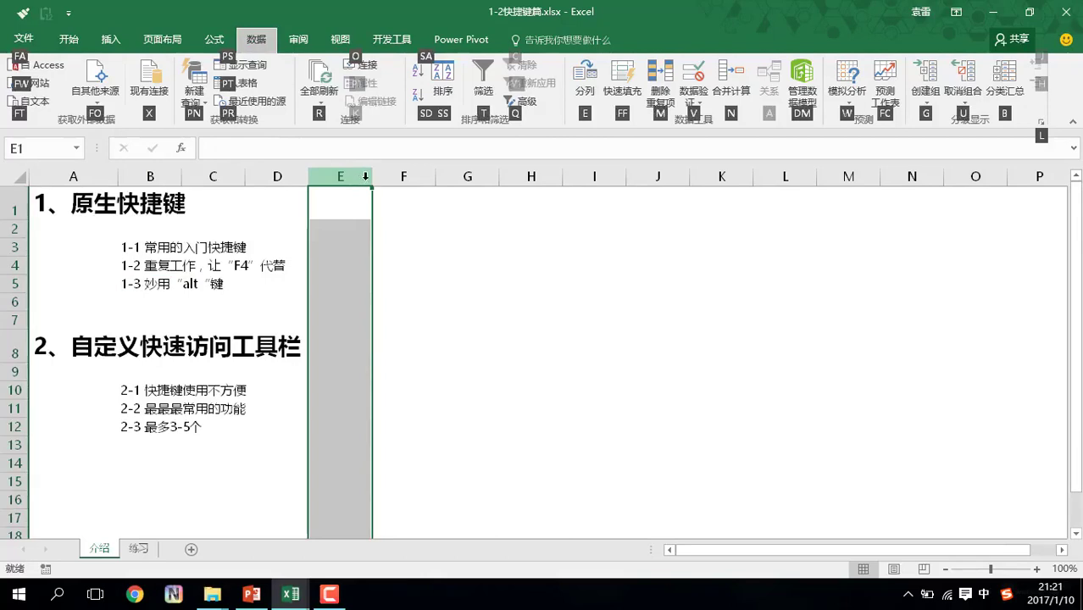
pyautogui.press('Escape')
pyautogui.press('alt')
pyautogui.press('a')
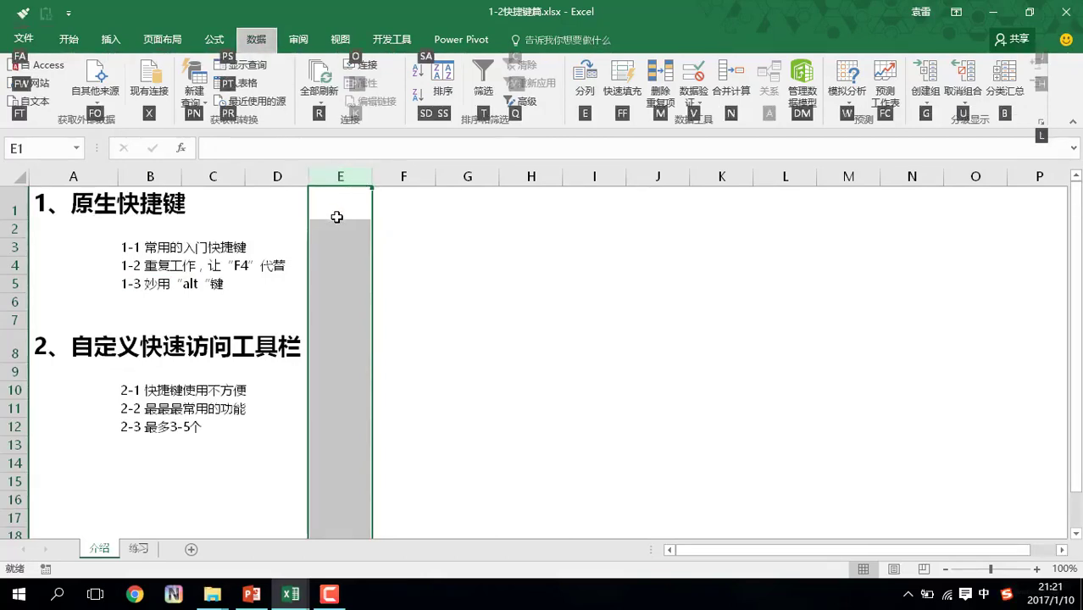
pyautogui.click(338, 212)
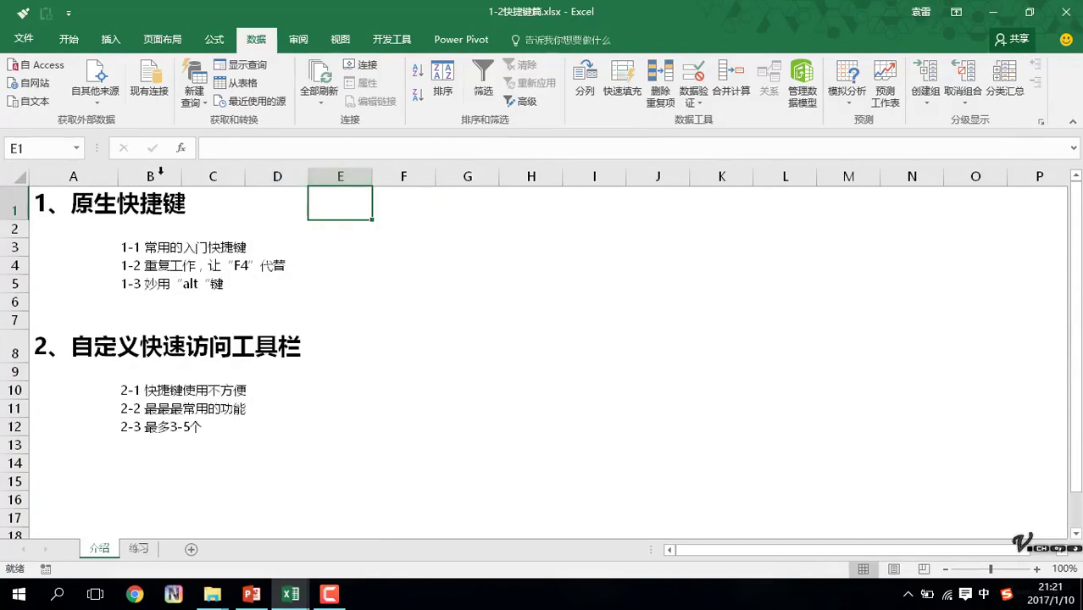
pyautogui.click(394, 180)
pyautogui.press('alt')
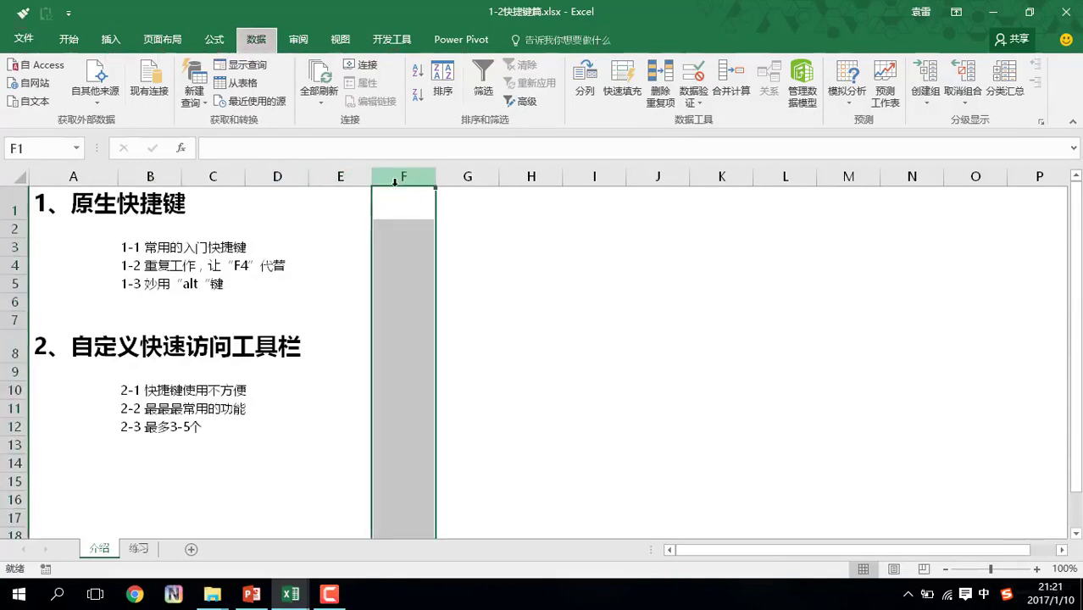
pyautogui.press('a')
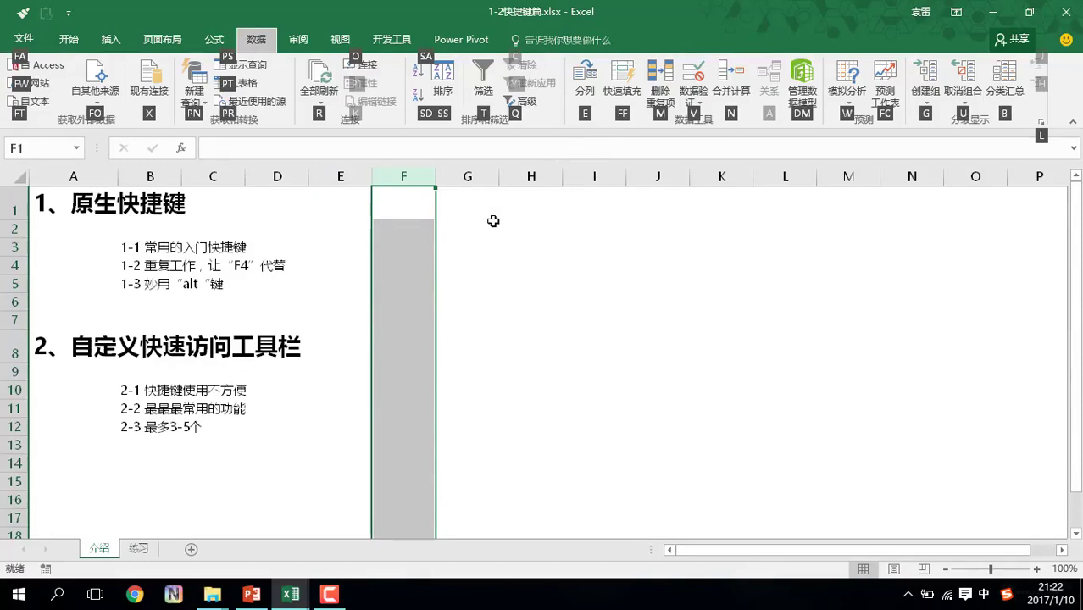
pyautogui.press('e')
pyautogui.click(552, 340)
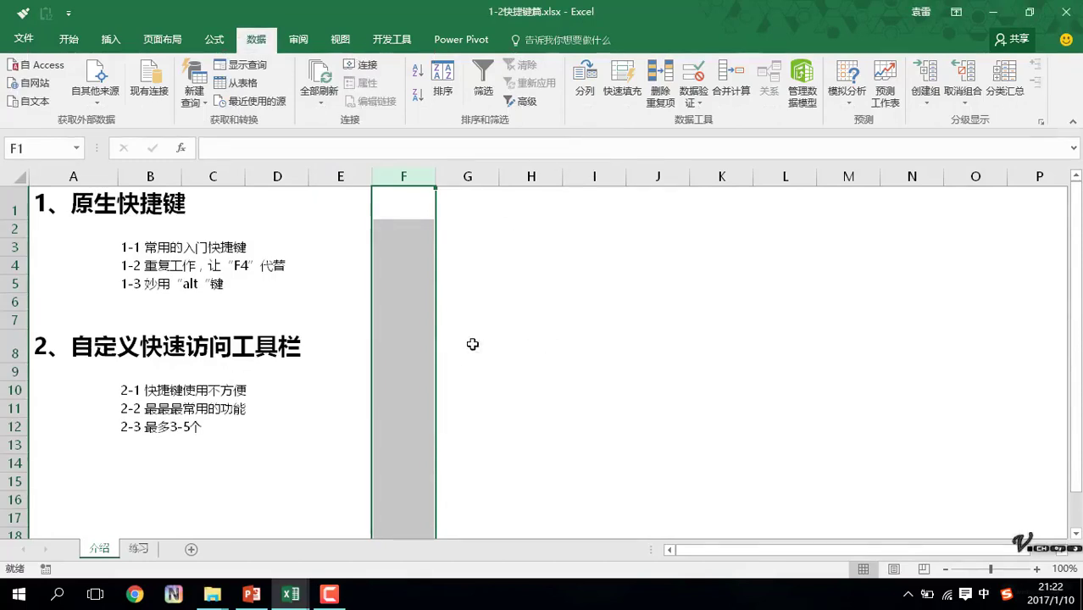
pyautogui.click(148, 227)
pyautogui.scroll(-6, 215, 327)
pyautogui.scroll(6, 195, 305)
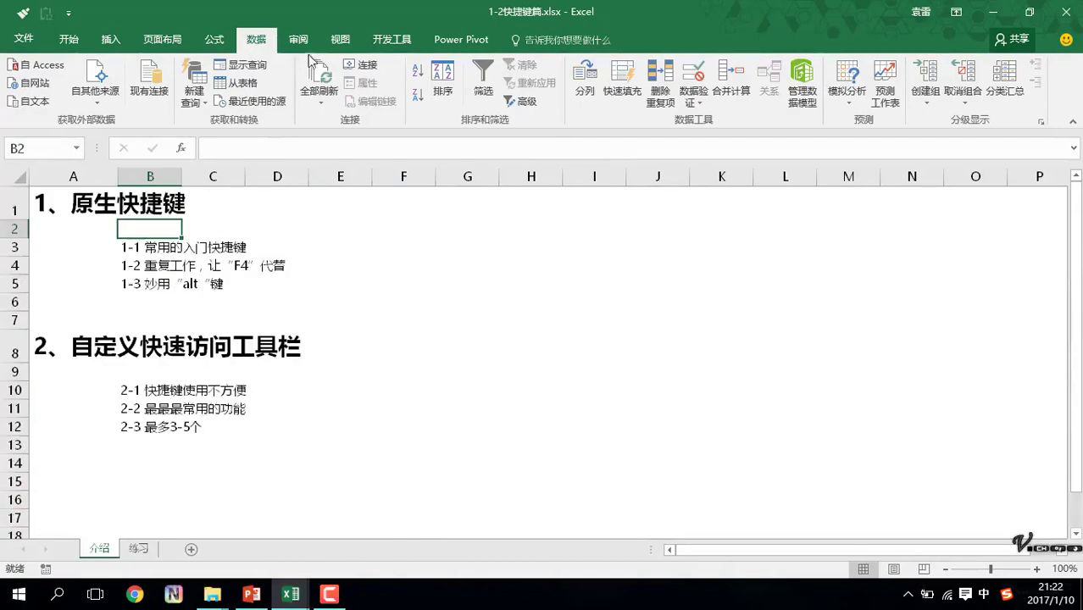
# On the View tab, look at the Freeze Panes list, then freeze panes at B2 and scroll to check.
pyautogui.click(336, 41)
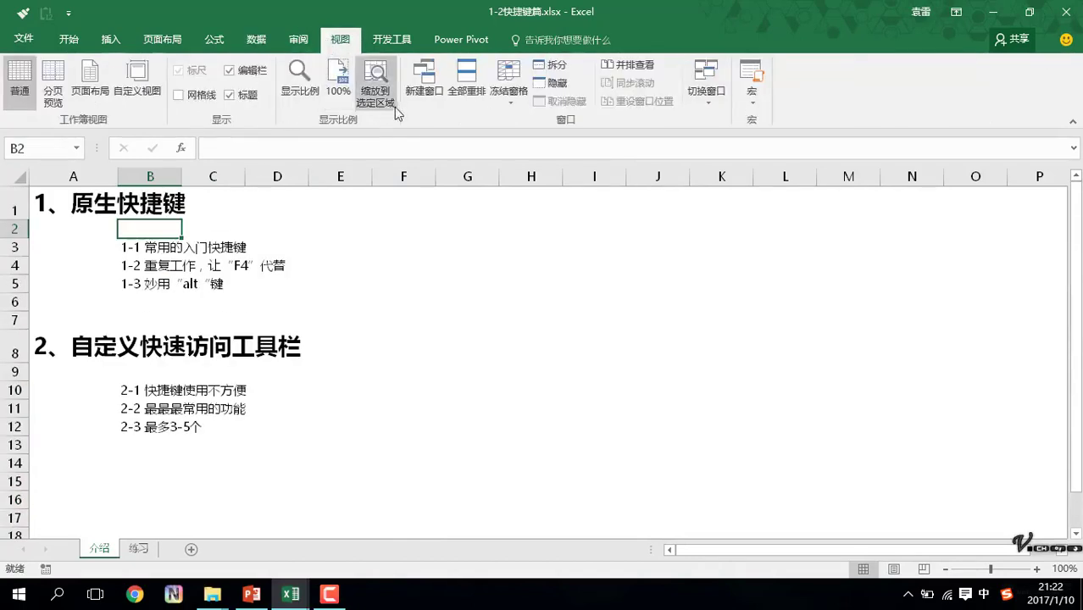
pyautogui.click(509, 106)
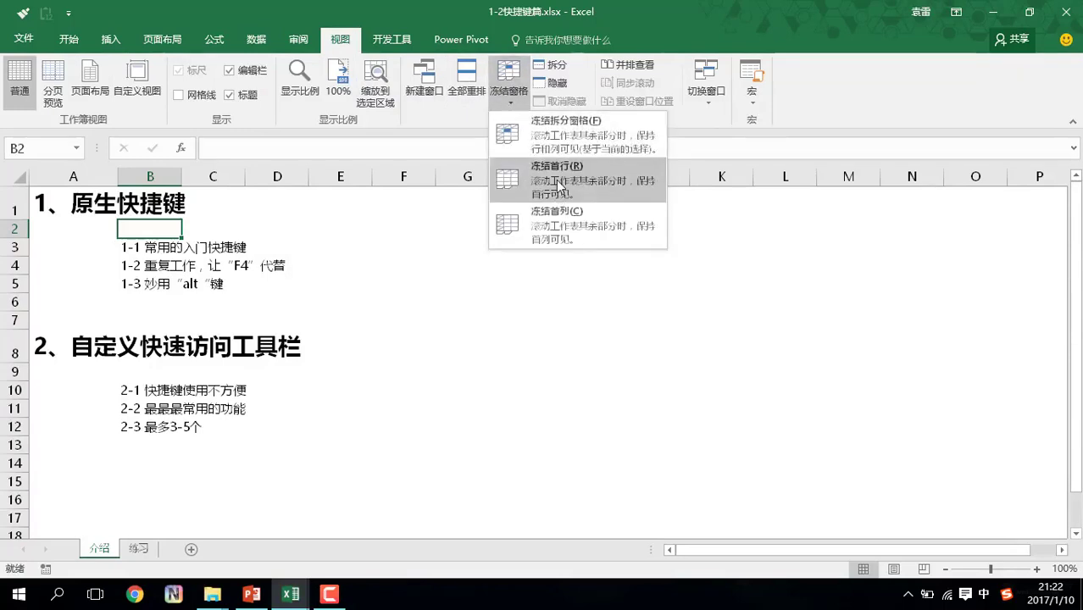
pyautogui.click(158, 222)
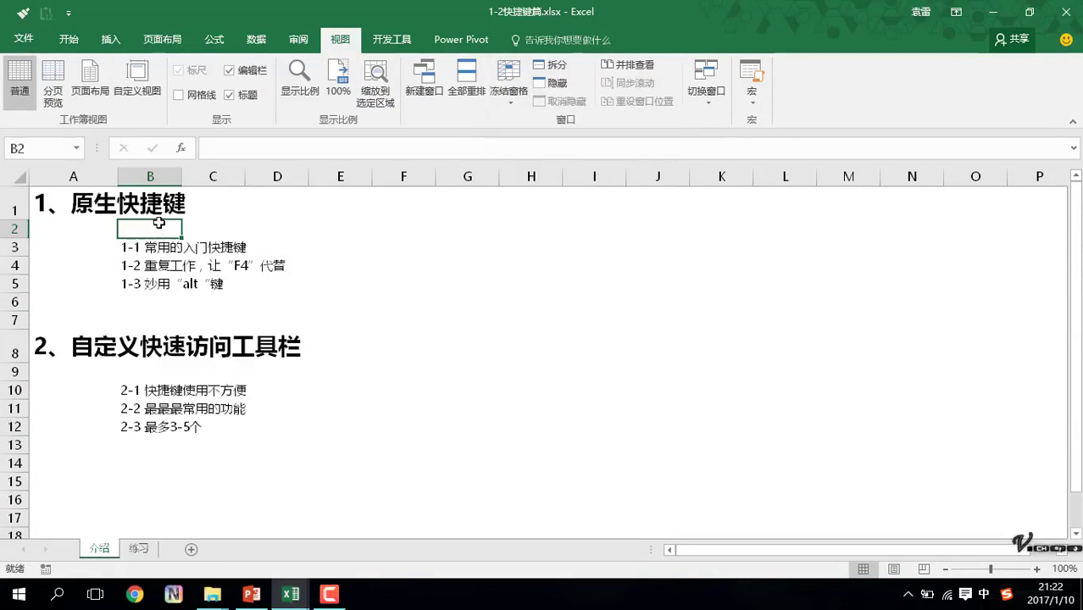
pyautogui.press('alt')
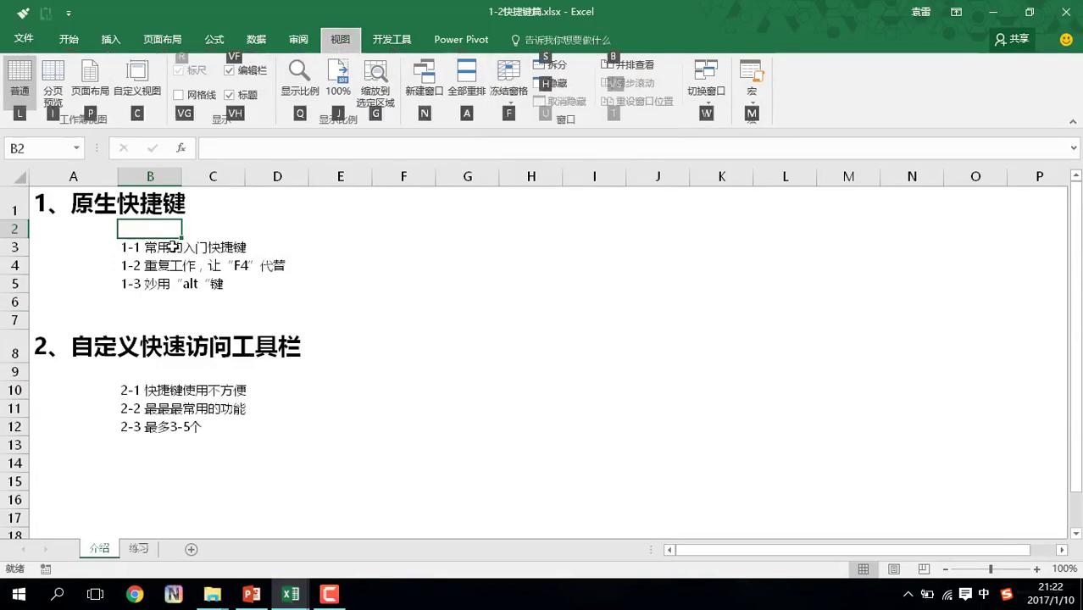
pyautogui.press('f')
pyautogui.press('f')
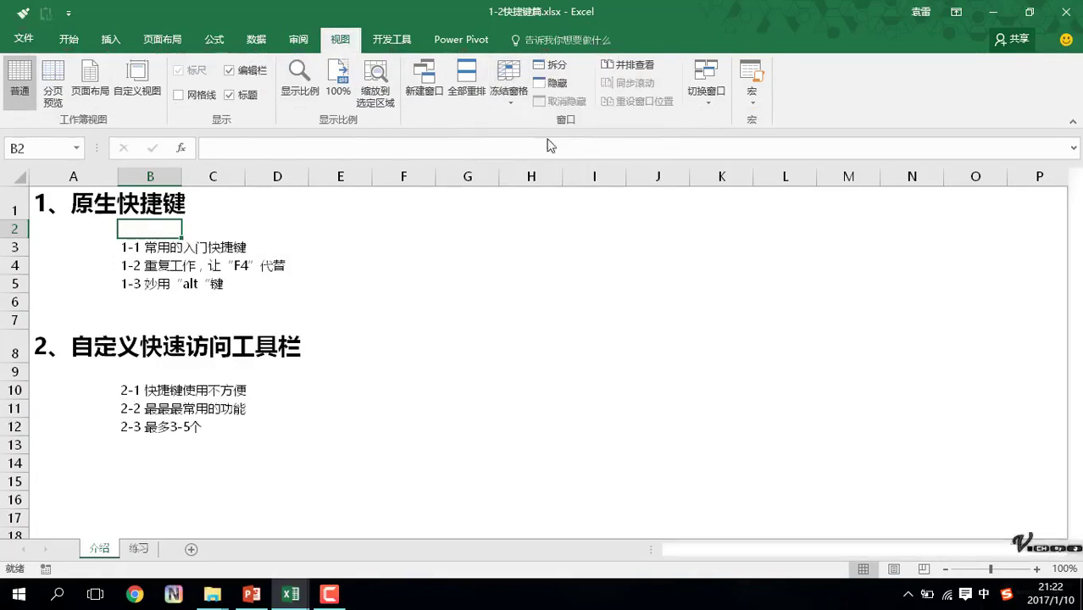
pyautogui.scroll(-3, 224, 294)
pyautogui.scroll(9, 227, 273)
pyautogui.scroll(-6, 198, 282)
pyautogui.scroll(1, 195, 282)
pyautogui.scroll(5, 188, 284)
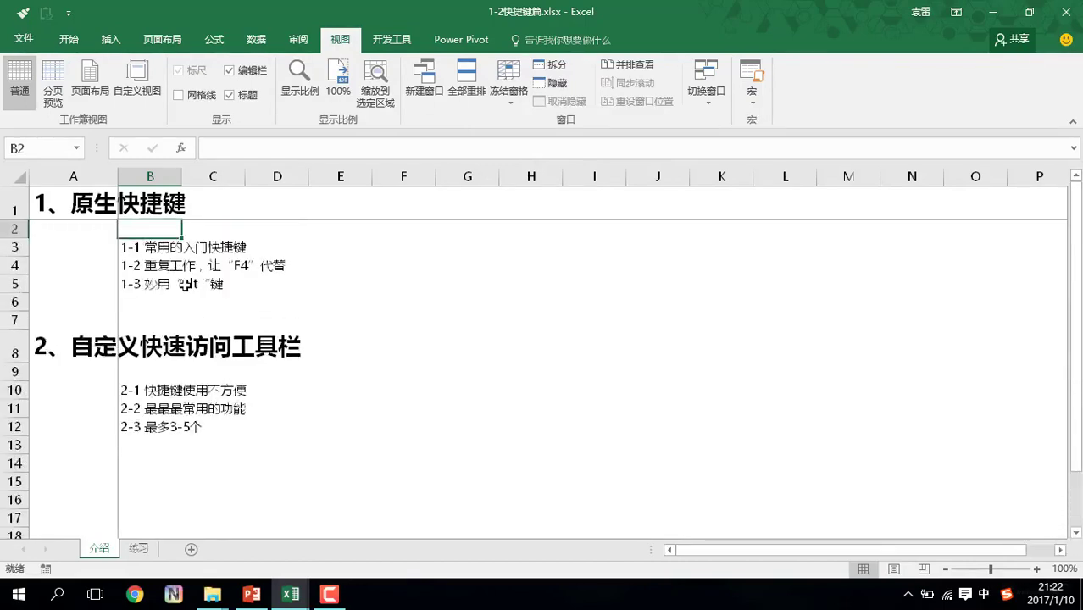
# Freeze and then unfreeze the panes with Alt+W, F, scrolling to confirm.
pyautogui.hotkey('alt', 'w')
pyautogui.press('f')
pyautogui.press('f')
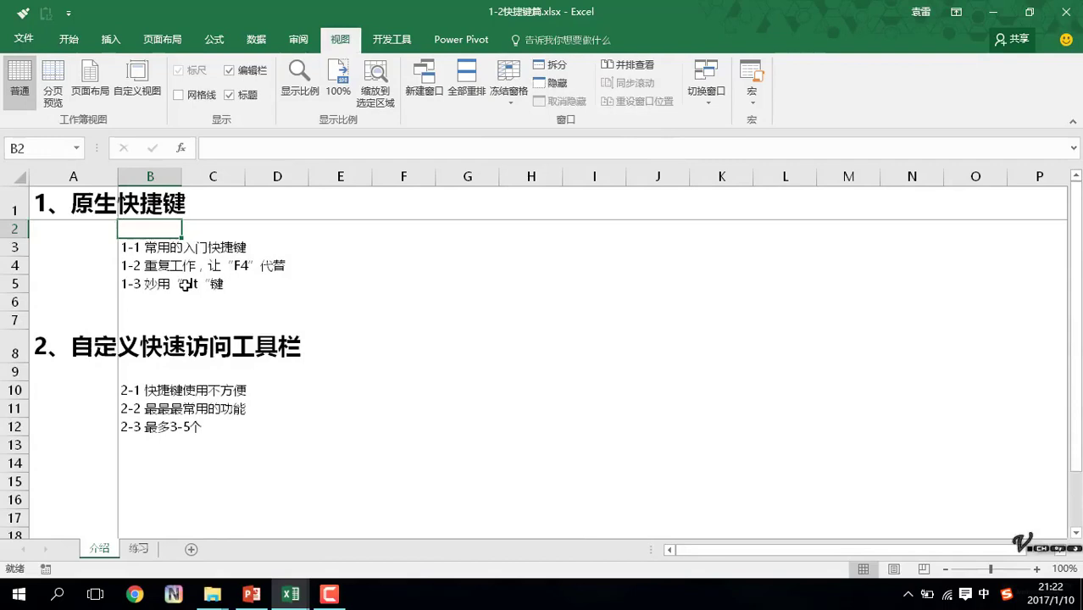
pyautogui.hotkey('alt', 'w')
pyautogui.press('f')
pyautogui.press('f')
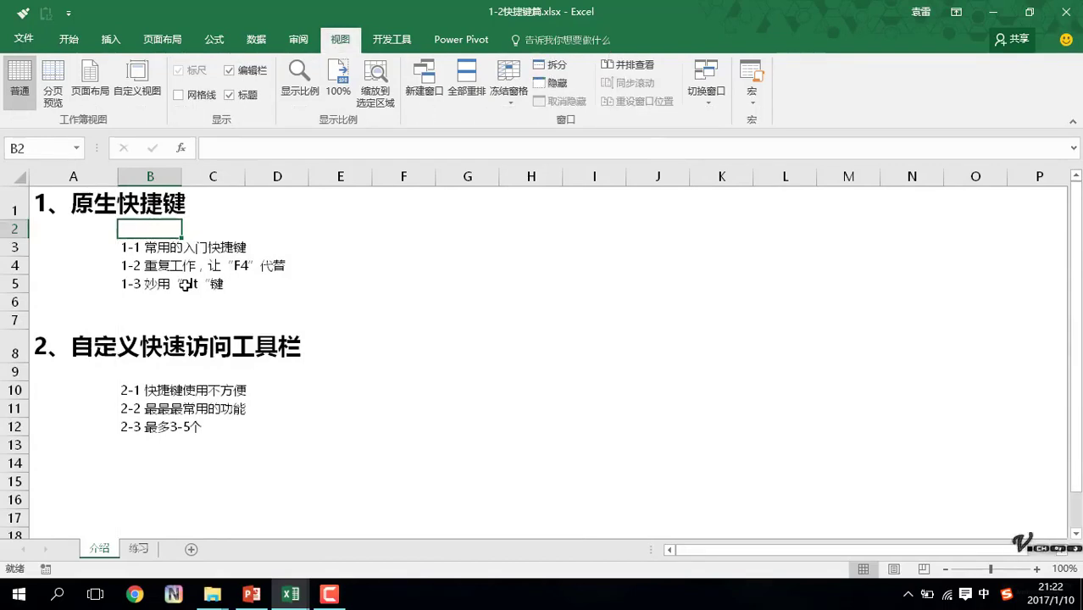
pyautogui.scroll(-5, 182, 246)
pyautogui.scroll(5, 193, 246)
# On the 练习 sheet, select the table A2:I15 and toggle filtering on, off and back on.
pyautogui.click(148, 549)
pyautogui.click(187, 260)
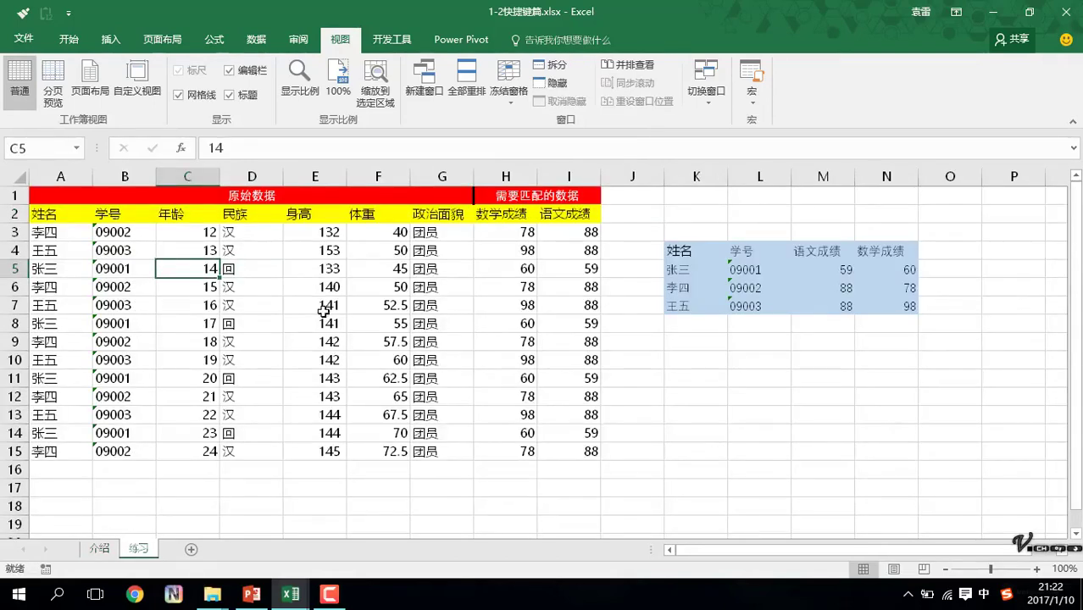
pyautogui.moveTo(43, 214); pyautogui.dragTo(583, 449)
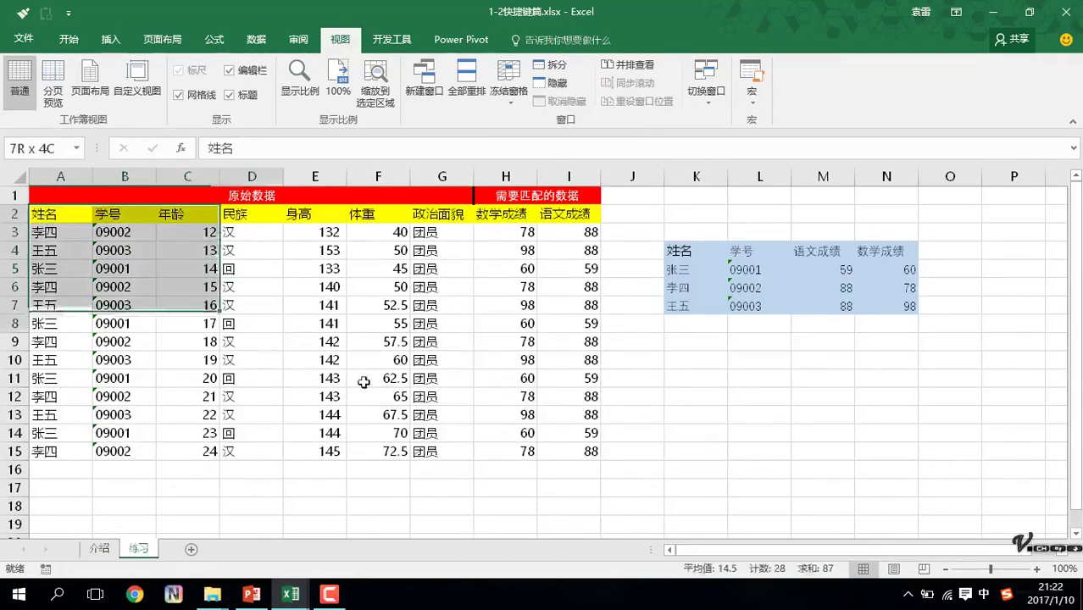
pyautogui.press('alt')
pyautogui.press('a')
pyautogui.press('t')
pyautogui.press('alt')
pyautogui.press('a')
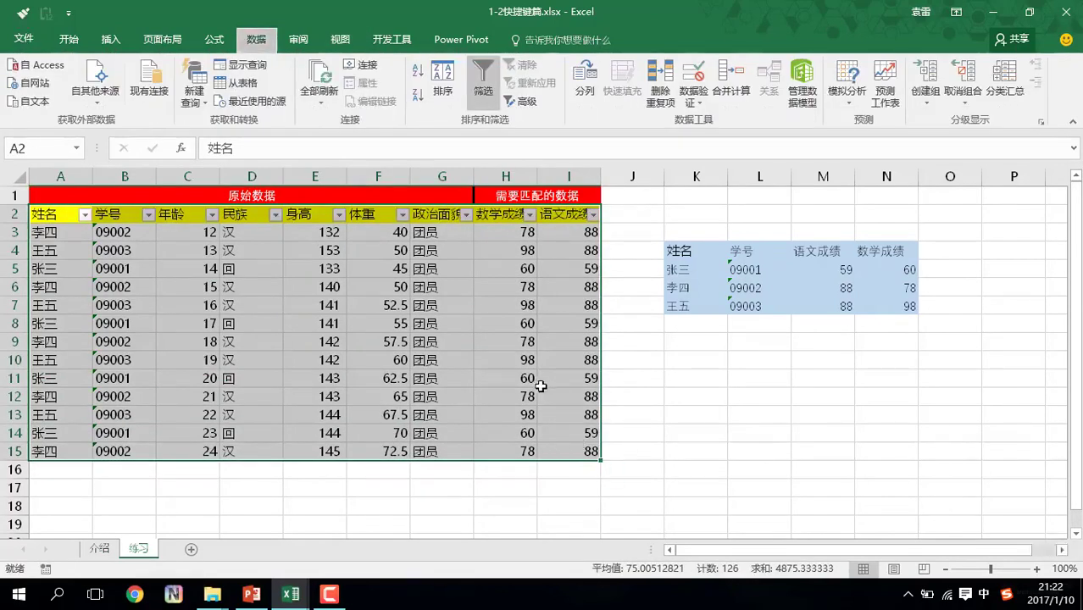
pyautogui.press('t')
pyautogui.press('alt')
pyautogui.press('a')
pyautogui.press('t')
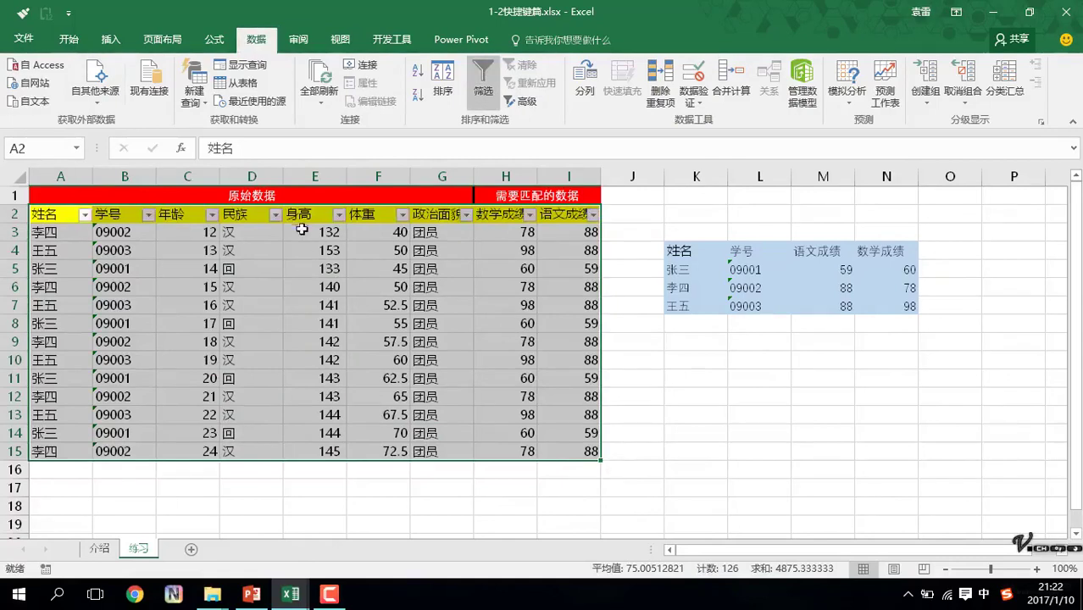
# From header E2, sort the table by 身高 ascending, then descending, then ascending again.
pyautogui.click(306, 216)
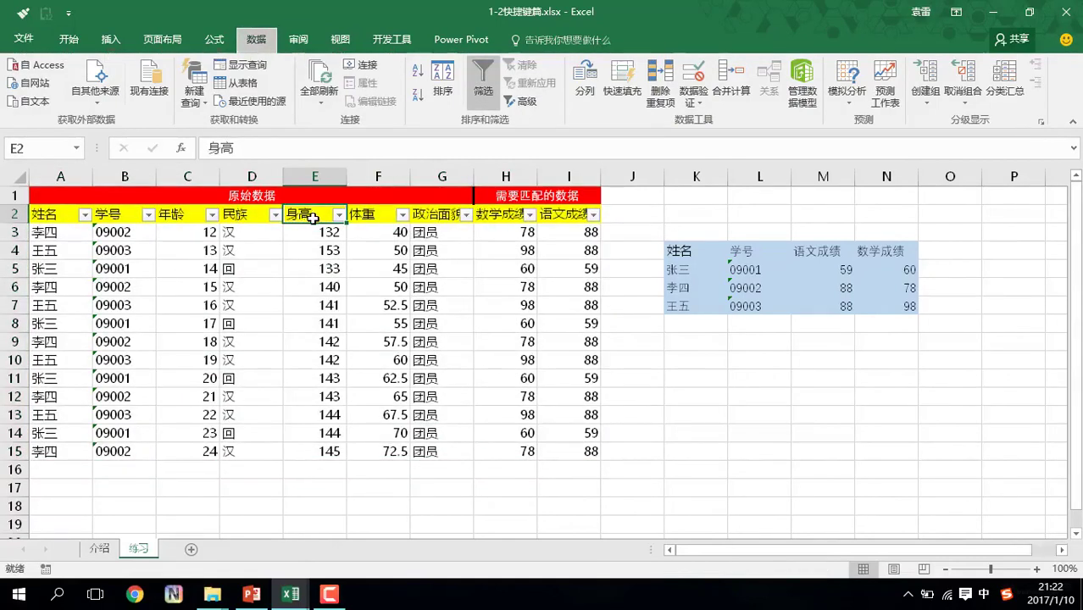
pyautogui.press('alt')
pyautogui.press('a')
pyautogui.press('s')
pyautogui.press('a')
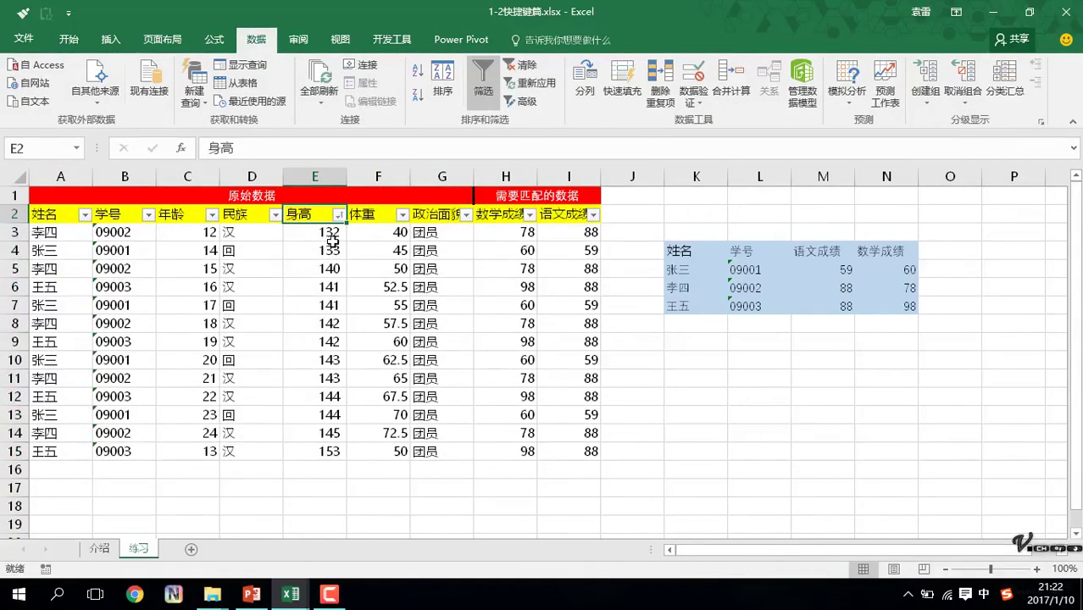
pyautogui.press('alt')
pyautogui.press('alt')
pyautogui.press('alt')
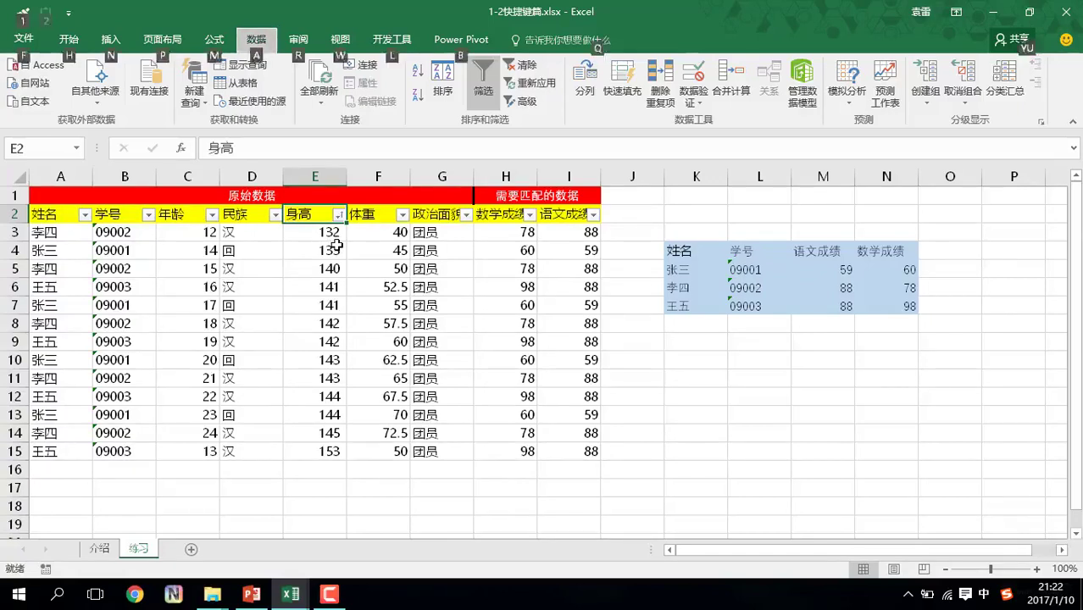
pyautogui.press('a')
pyautogui.press('s')
pyautogui.press('d')
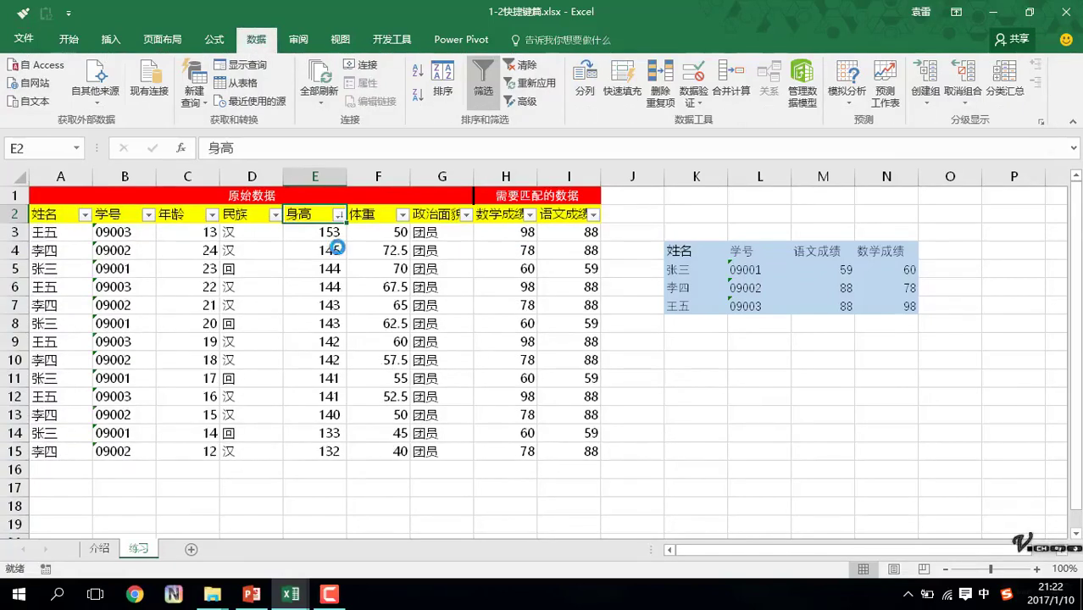
pyautogui.press('alt')
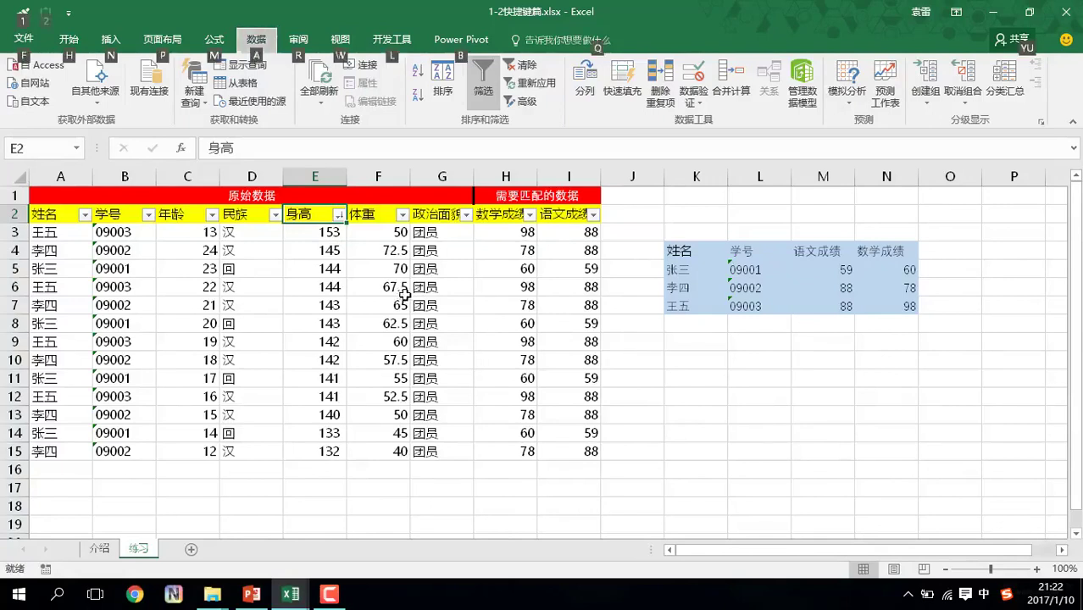
pyautogui.press('a')
pyautogui.press('s')
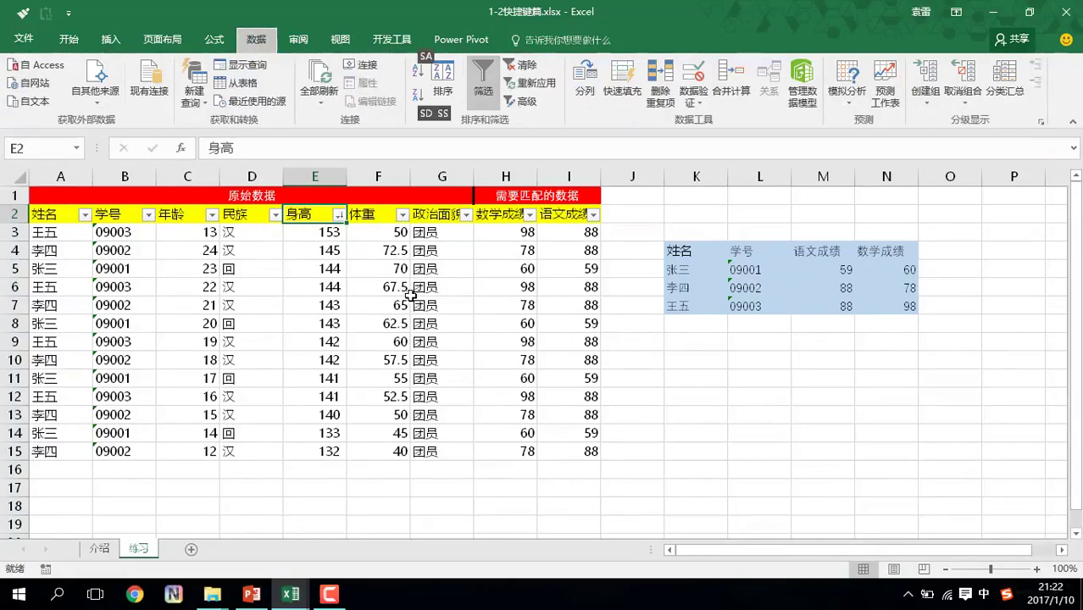
pyautogui.press('a')
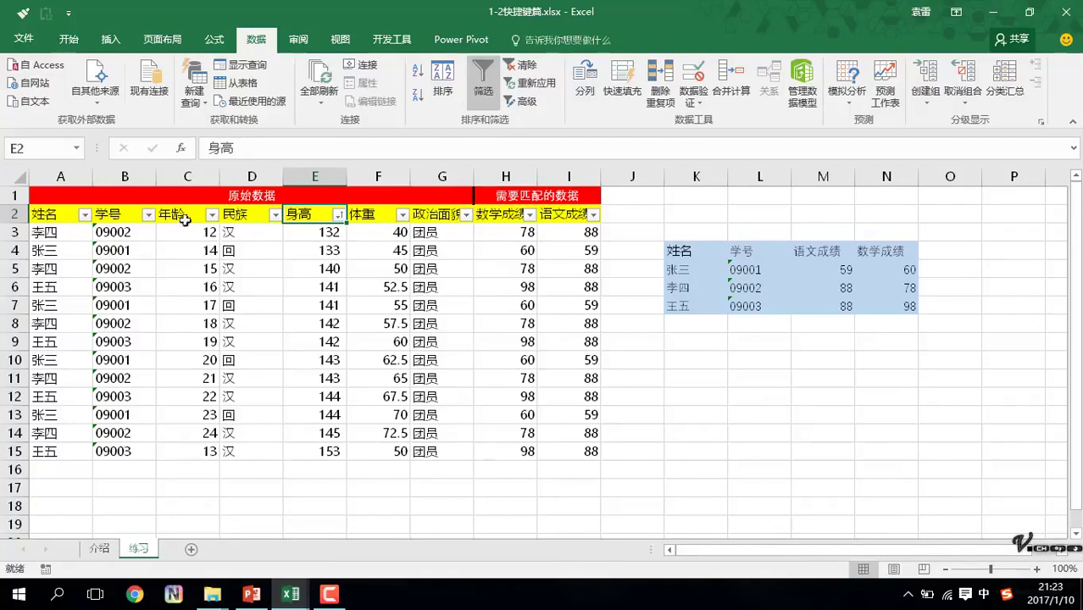
pyautogui.click(329, 288)
pyautogui.hotkey('ctrl', 'a')
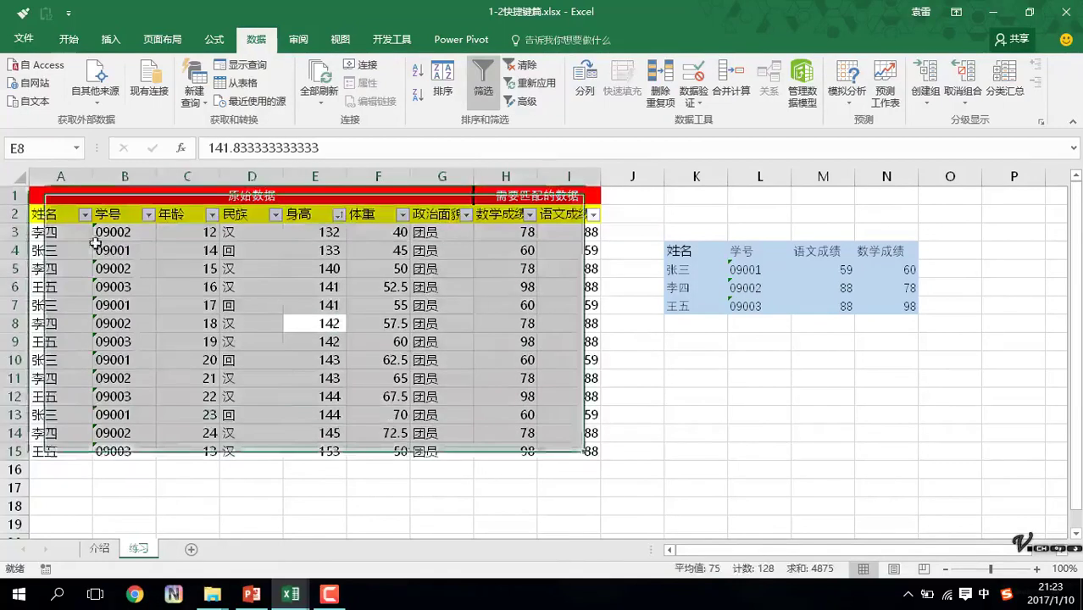
pyautogui.moveTo(43, 213)
pyautogui.mouseDown()
pyautogui.moveTo(426, 396)
pyautogui.moveTo(585, 450)
pyautogui.mouseUp()
pyautogui.press('alt')
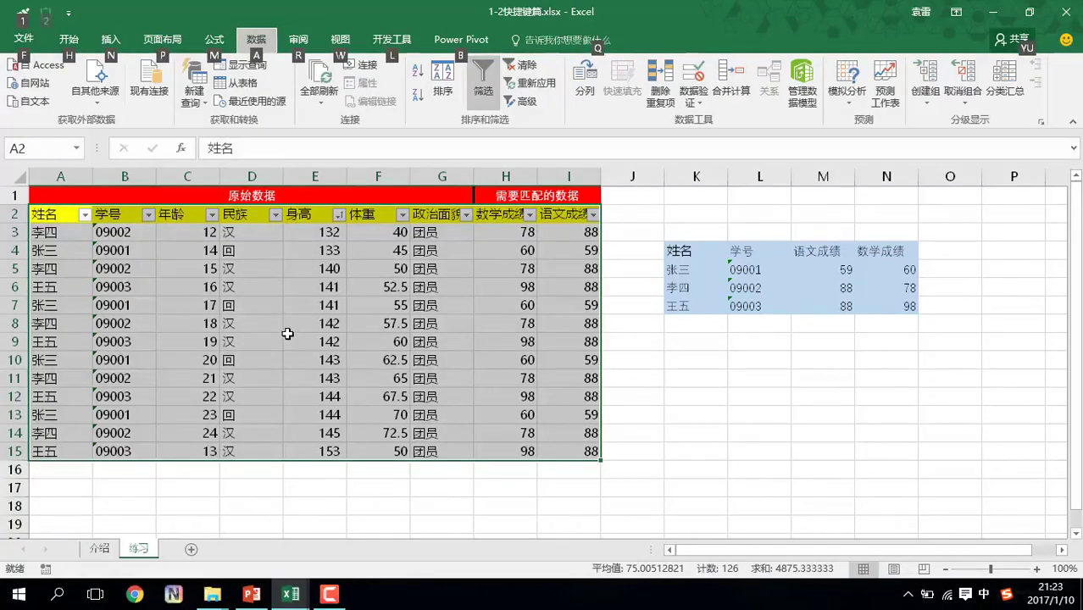
pyautogui.press('n')
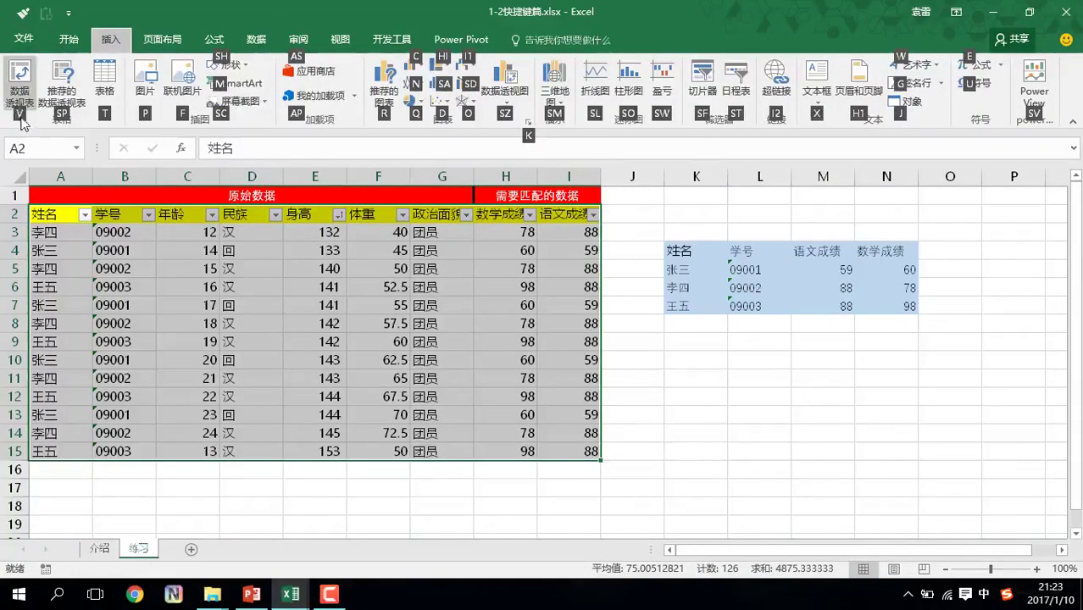
pyautogui.press('v')
pyautogui.click(584, 437)
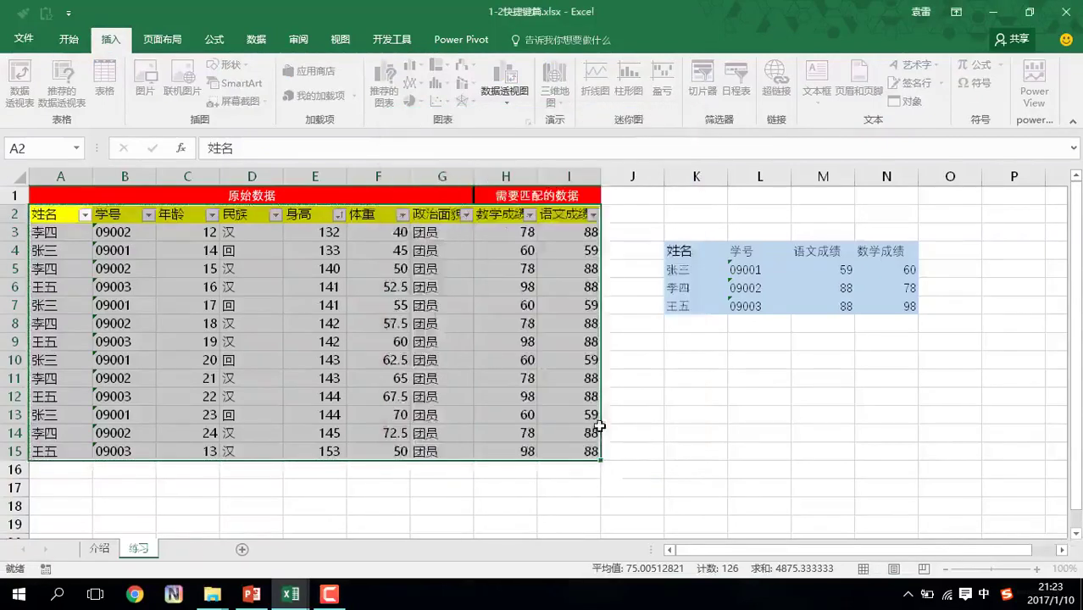
pyautogui.hotkey('ctrl', 'z')
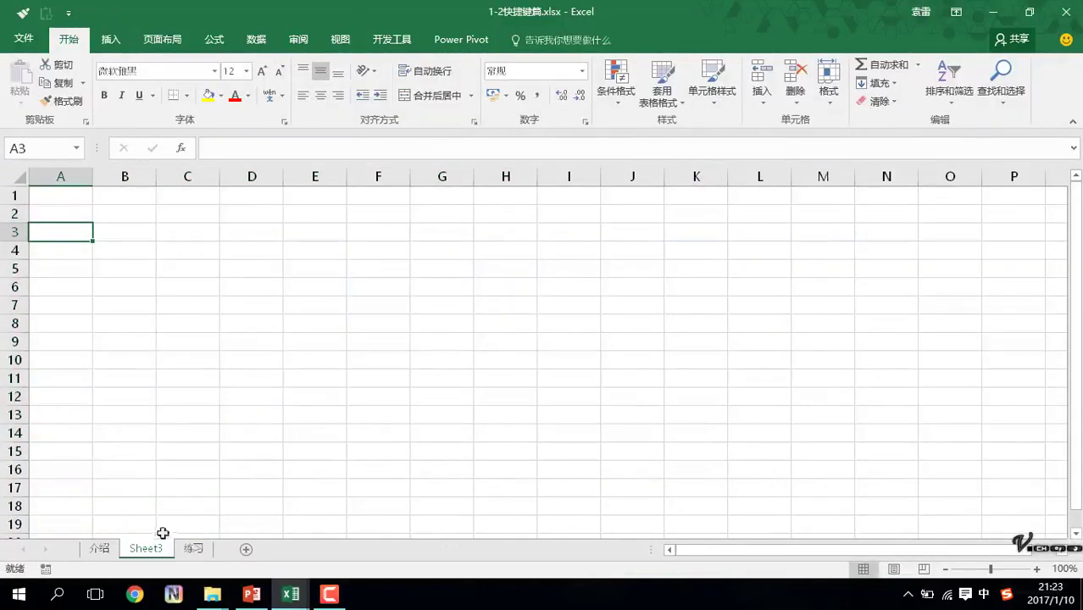
pyautogui.rightClick(145, 547)
pyautogui.click(173, 371)
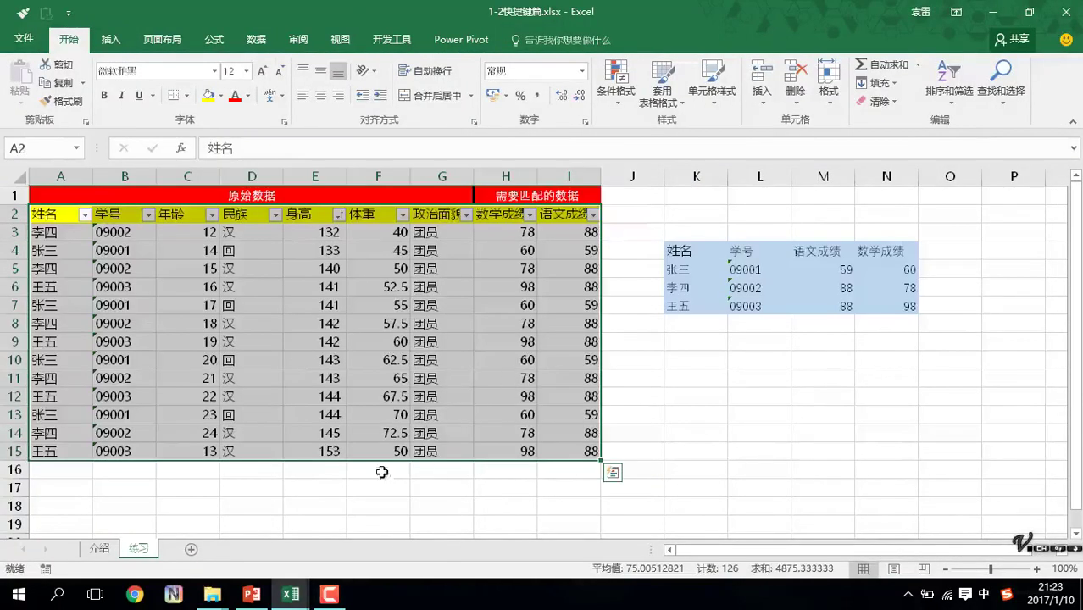
pyautogui.press('alt')
pyautogui.press('n')
pyautogui.press('v')
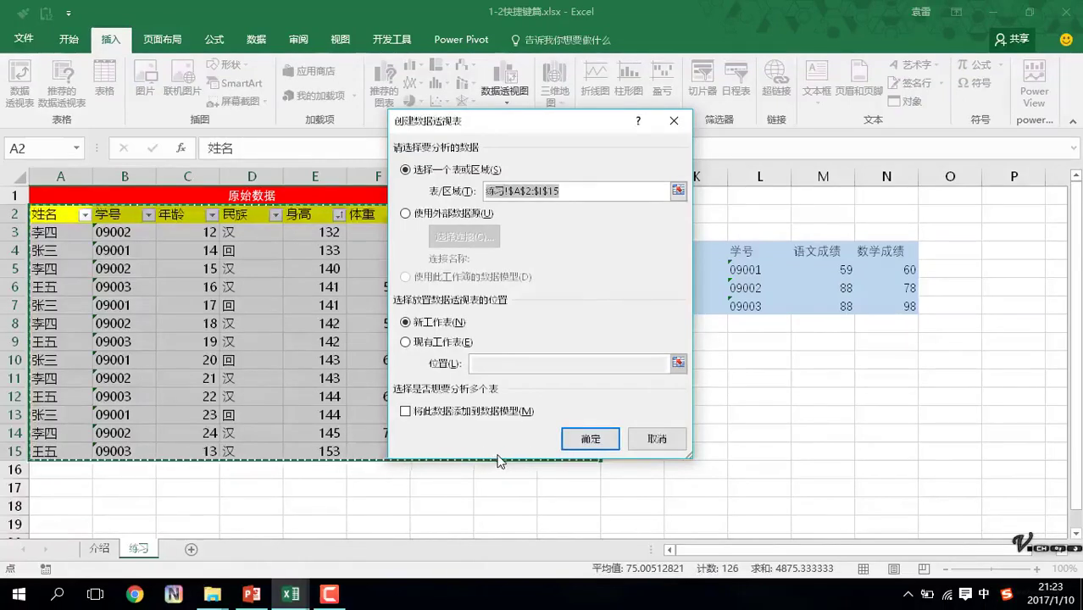
pyautogui.press('Return')
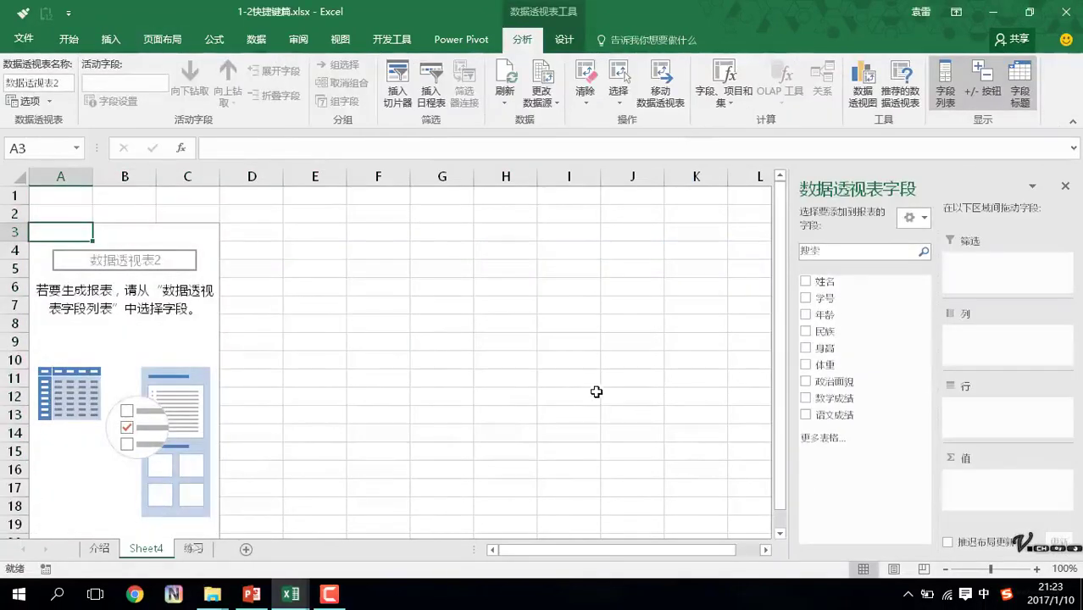
pyautogui.hotkey('ctrl', 'z')
pyautogui.rightClick(142, 548)
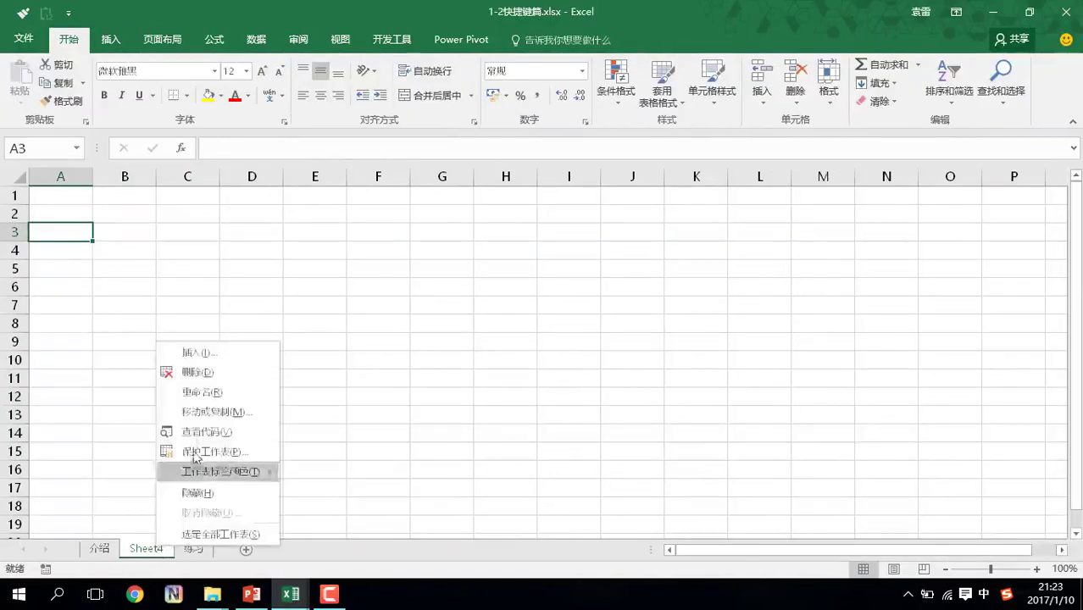
pyautogui.click(200, 373)
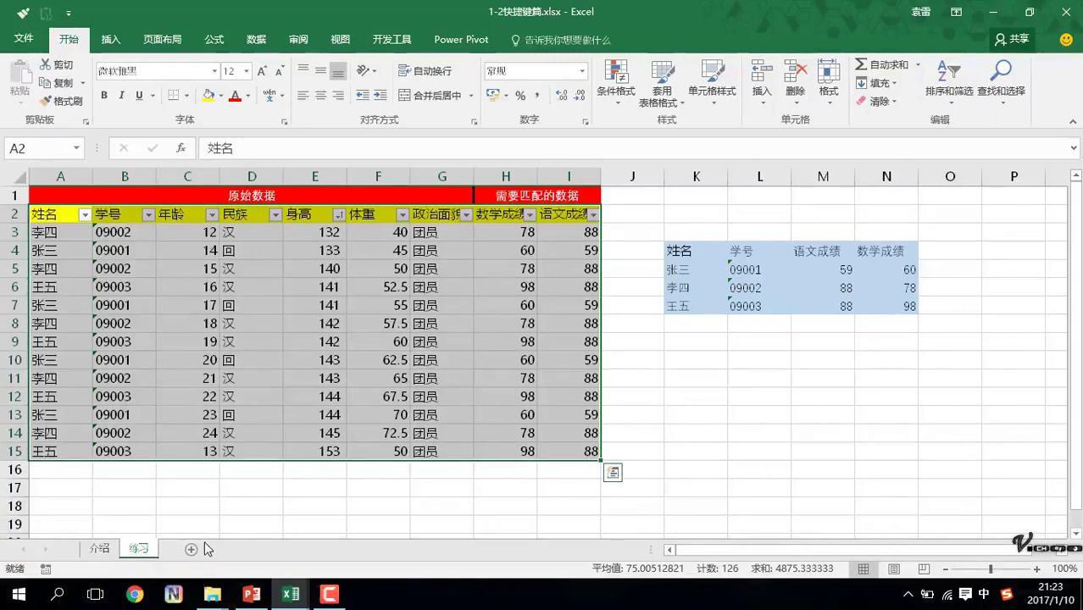
# Select the 身高 column and attempt a sort, dismissing the sort warning.
pyautogui.click(320, 211)
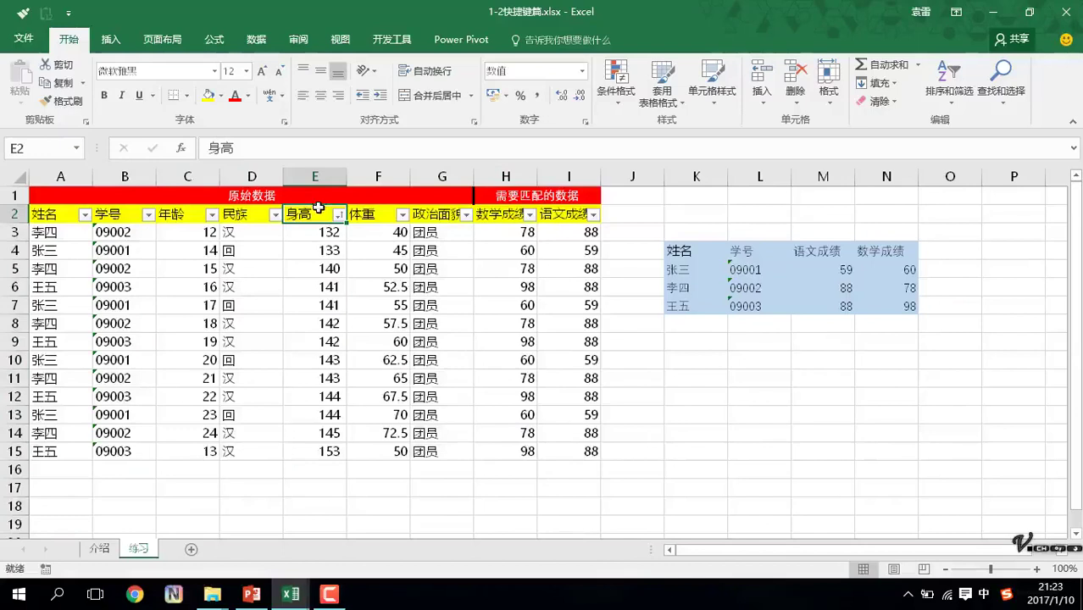
pyautogui.moveTo(317, 218); pyautogui.dragTo(302, 452)
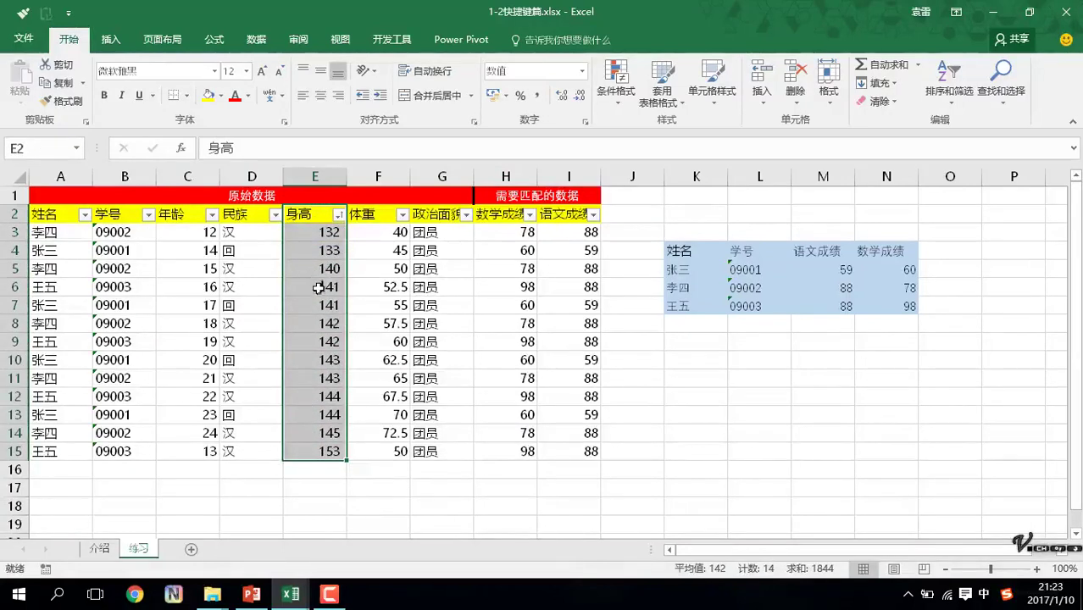
pyautogui.press('alt')
pyautogui.press('a')
pyautogui.press('s')
pyautogui.press('a')
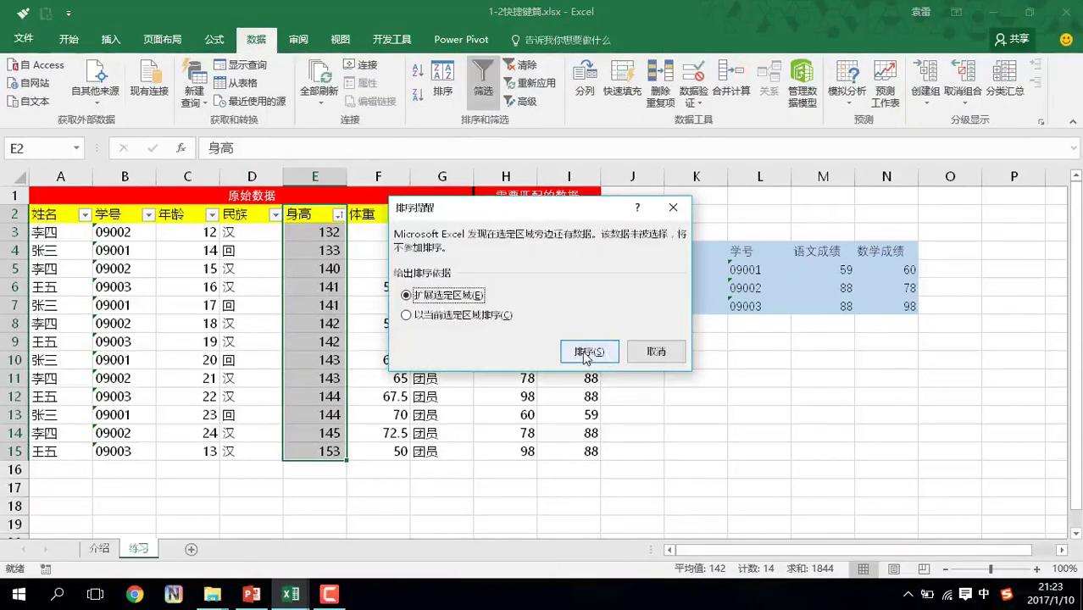
pyautogui.click(656, 351)
# From E2, sort the whole table by 身高 largest first with Alt, A, S, D.
pyautogui.click(310, 218)
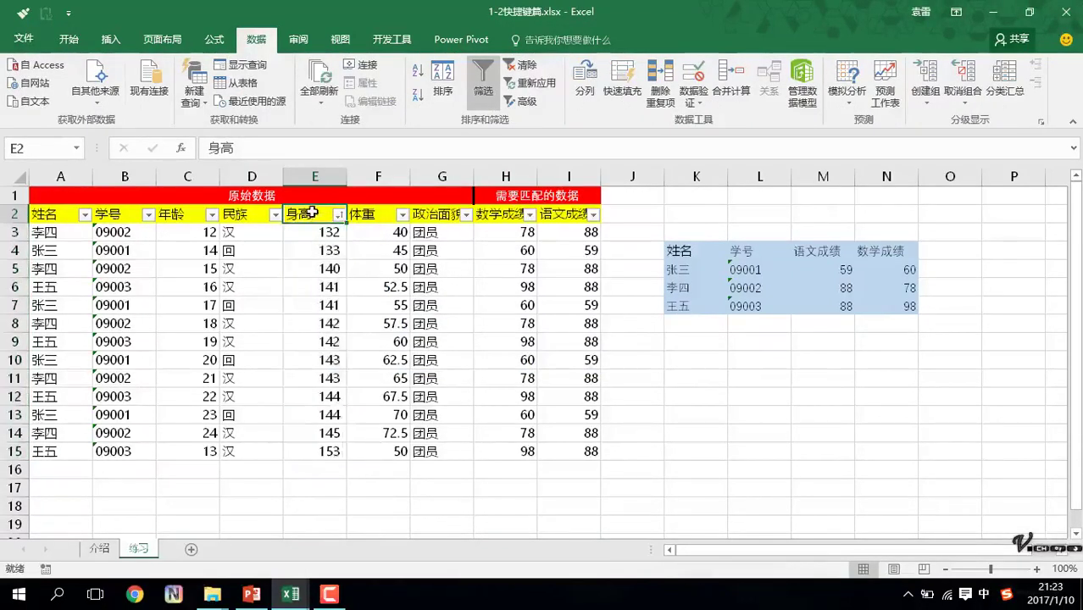
pyautogui.press('alt')
pyautogui.press('a')
pyautogui.press('Escape')
pyautogui.press('alt')
pyautogui.press('a')
pyautogui.press('s')
pyautogui.press('d')
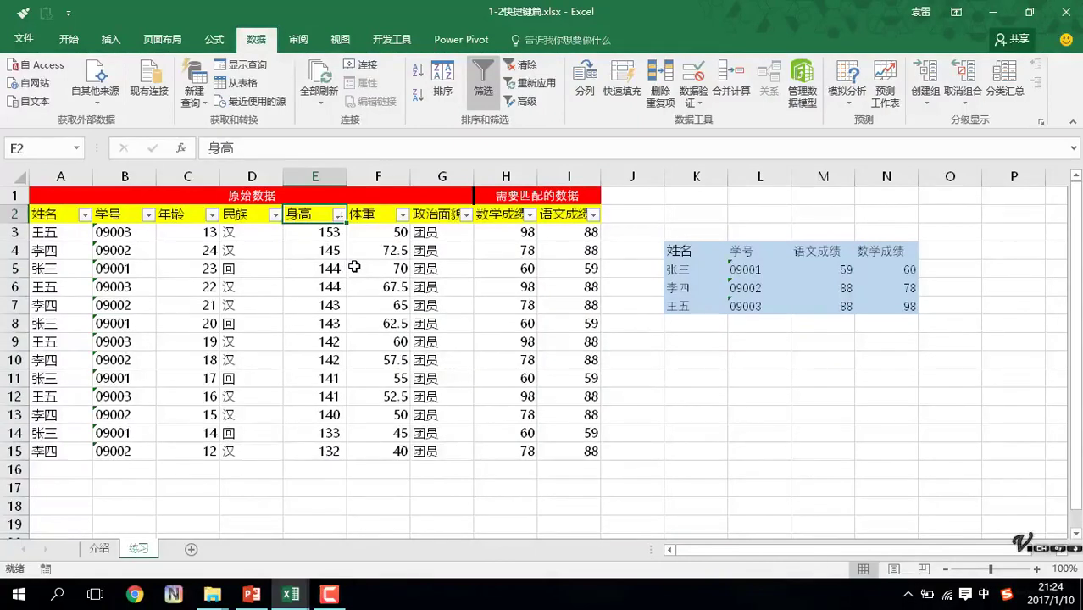
# On the 介绍 sheet, add the Sort Z→A command to the Quick Access Toolbar.
pyautogui.click(106, 548)
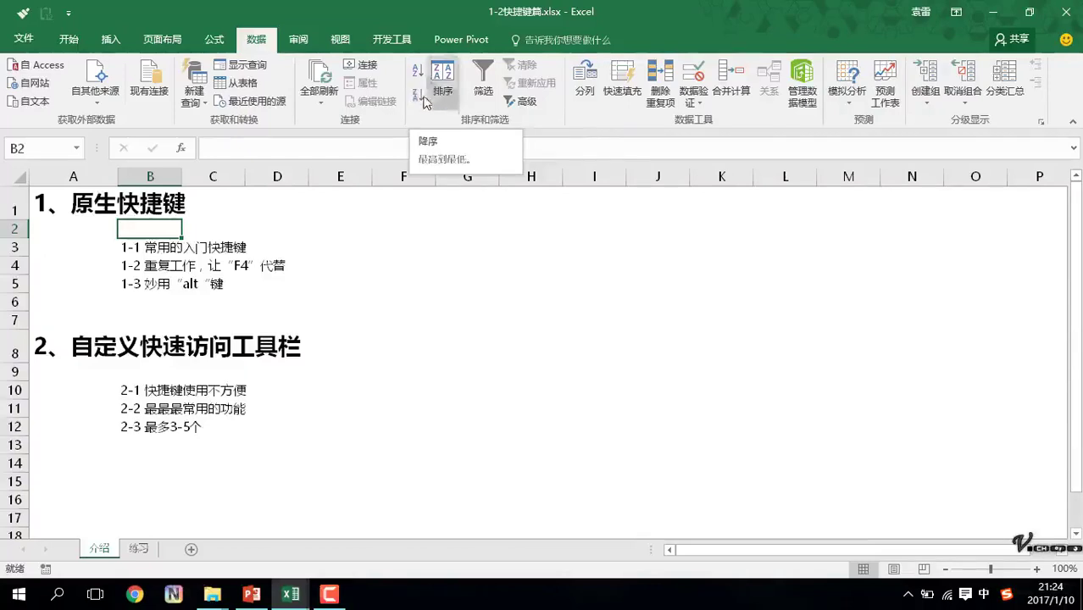
pyautogui.rightClick(417, 95)
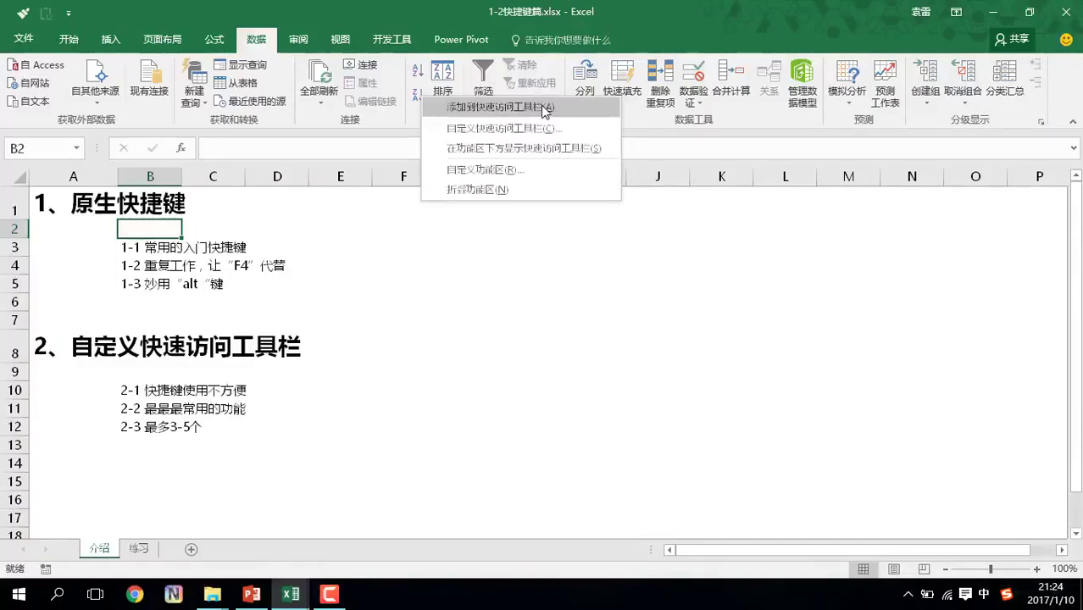
pyautogui.click(546, 110)
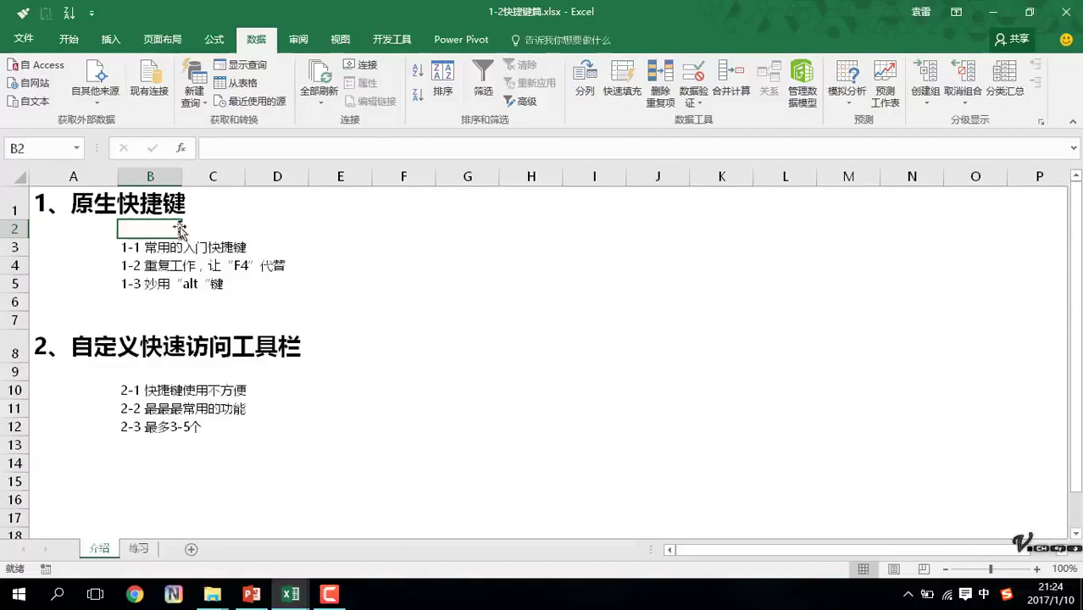
pyautogui.rightClick(70, 15)
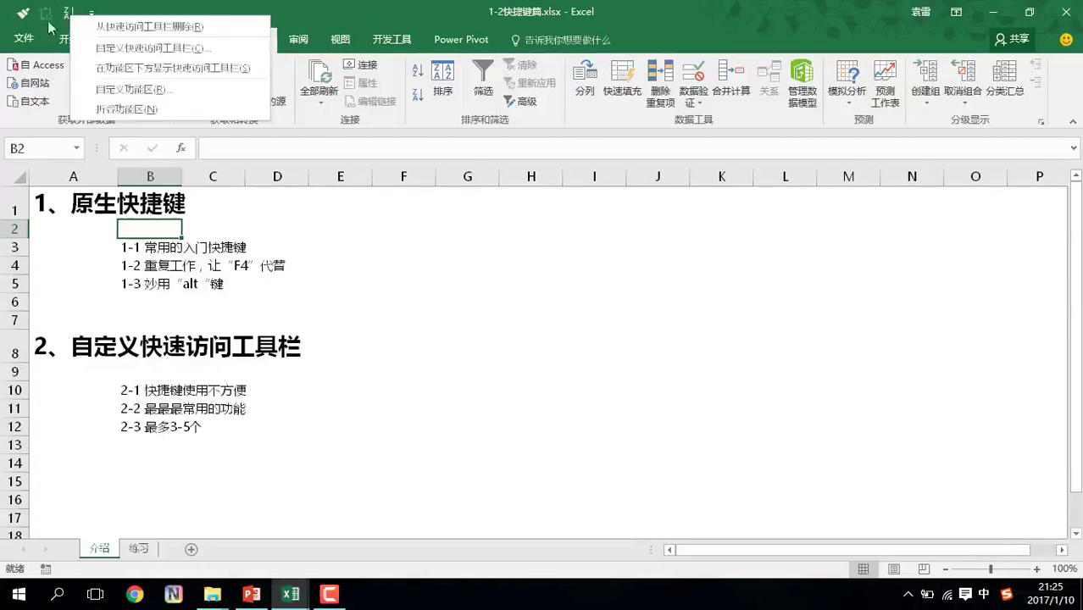
pyautogui.press('Escape')
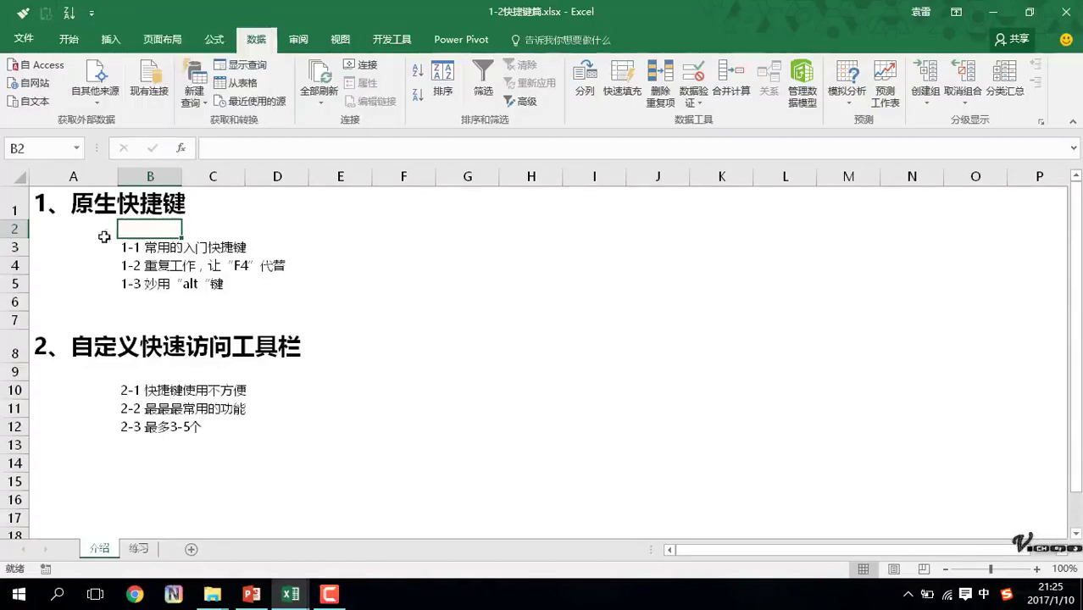
# Return to the 练习 sheet and sort the table by 年龄, largest first.
pyautogui.click(139, 548)
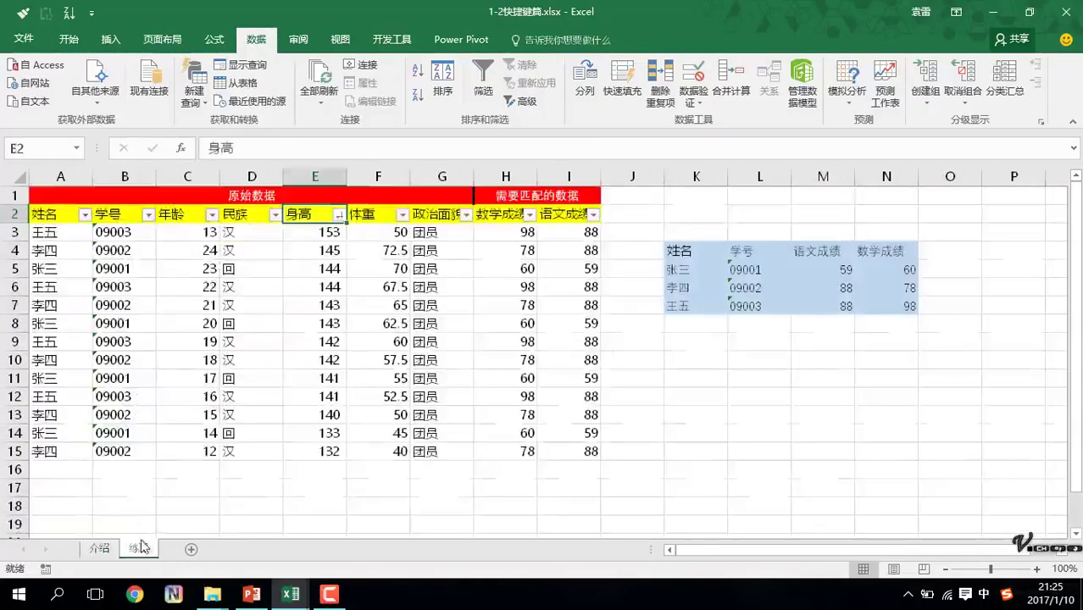
pyautogui.click(269, 251)
pyautogui.click(305, 216)
pyautogui.click(254, 215)
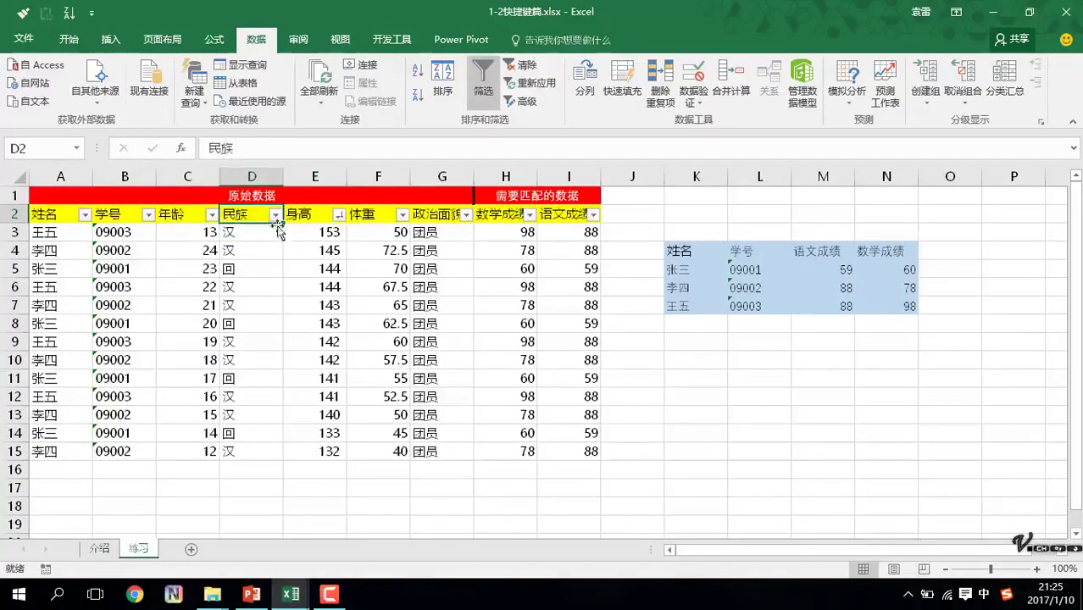
pyautogui.click(195, 216)
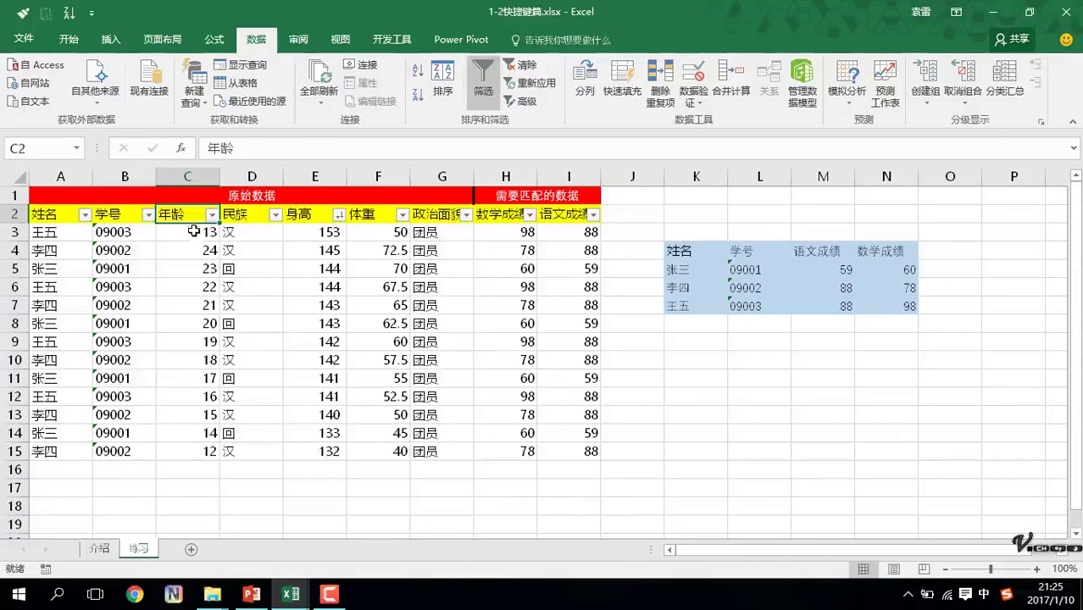
pyautogui.press('alt')
pyautogui.press('a')
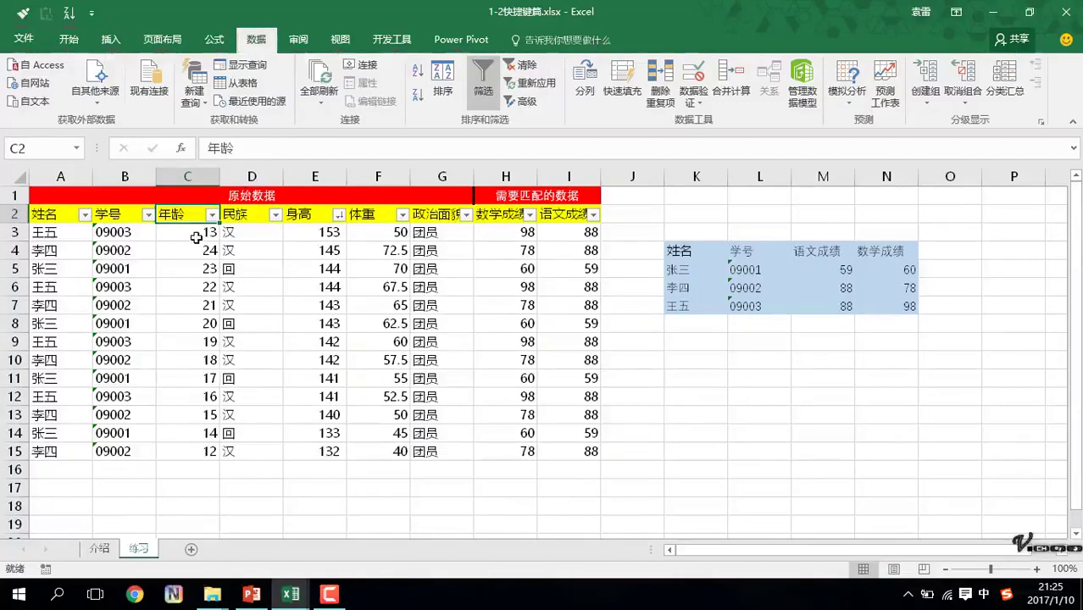
pyautogui.press('s')
pyautogui.press('d')
pyautogui.press('alt')
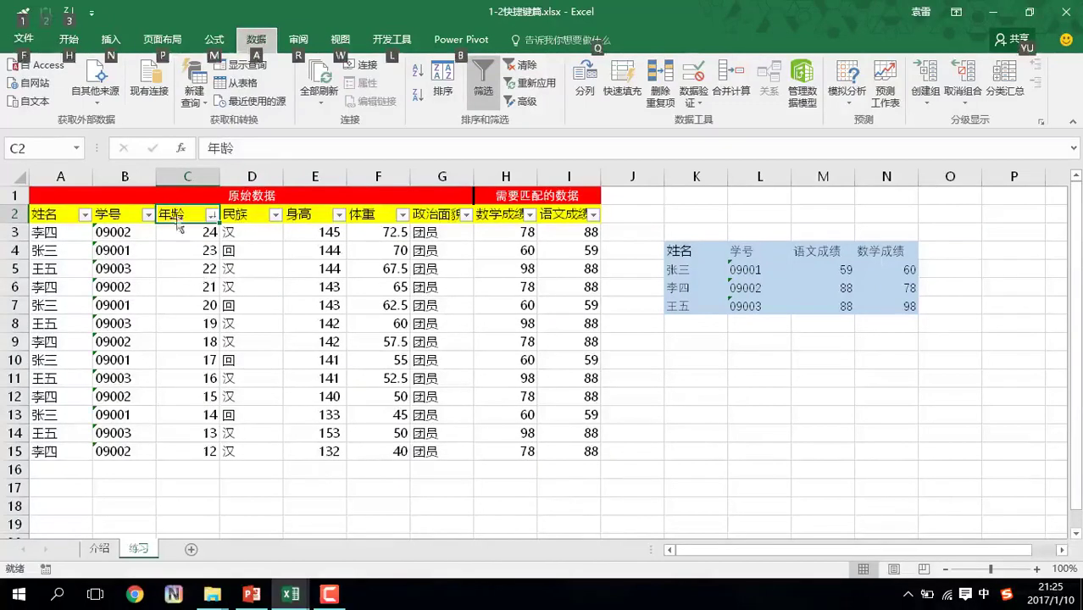
pyautogui.press('a')
pyautogui.press('s')
pyautogui.press('d')
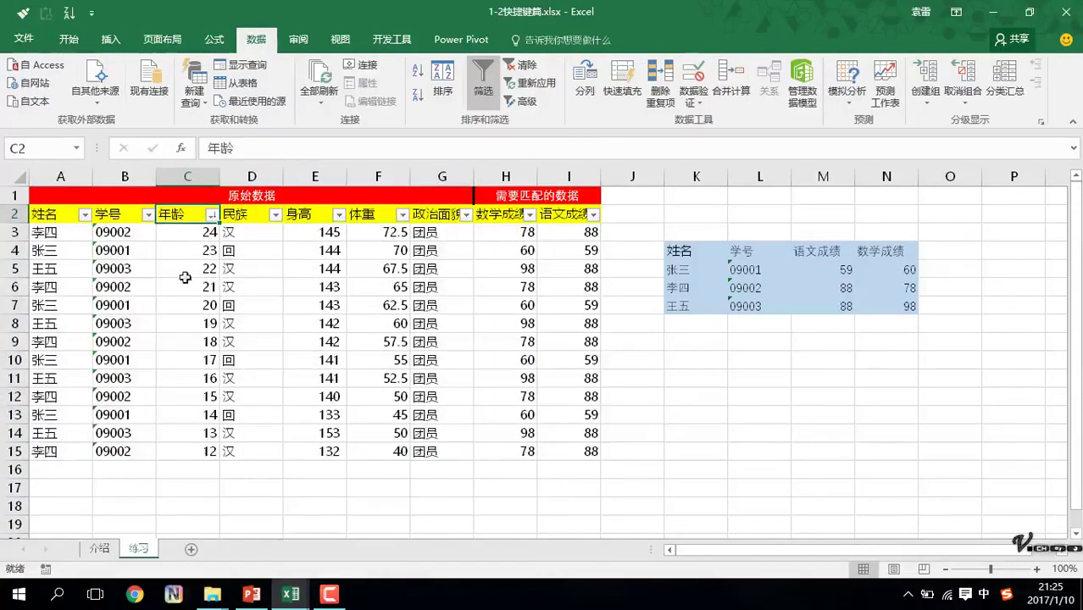
# Sort the table largest-first by 体重, then 数学成绩, then 语文成绩.
pyautogui.click(382, 217)
pyautogui.press('alt')
pyautogui.press('a')
pyautogui.press('s')
pyautogui.press('d')
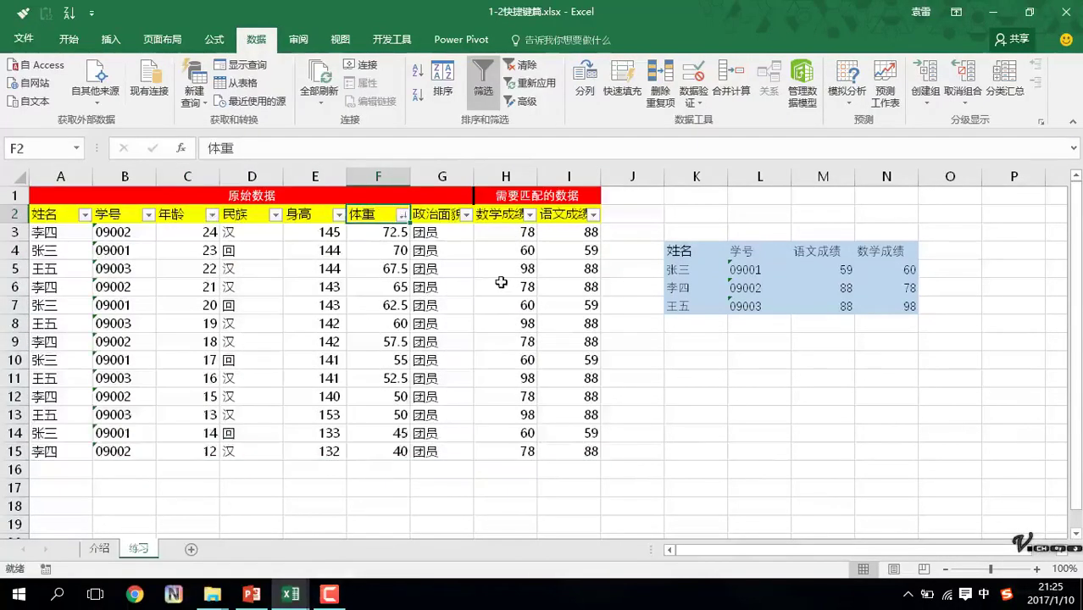
pyautogui.click(500, 219)
pyautogui.hotkey('alt', 'a')
pyautogui.press('s')
pyautogui.press('d')
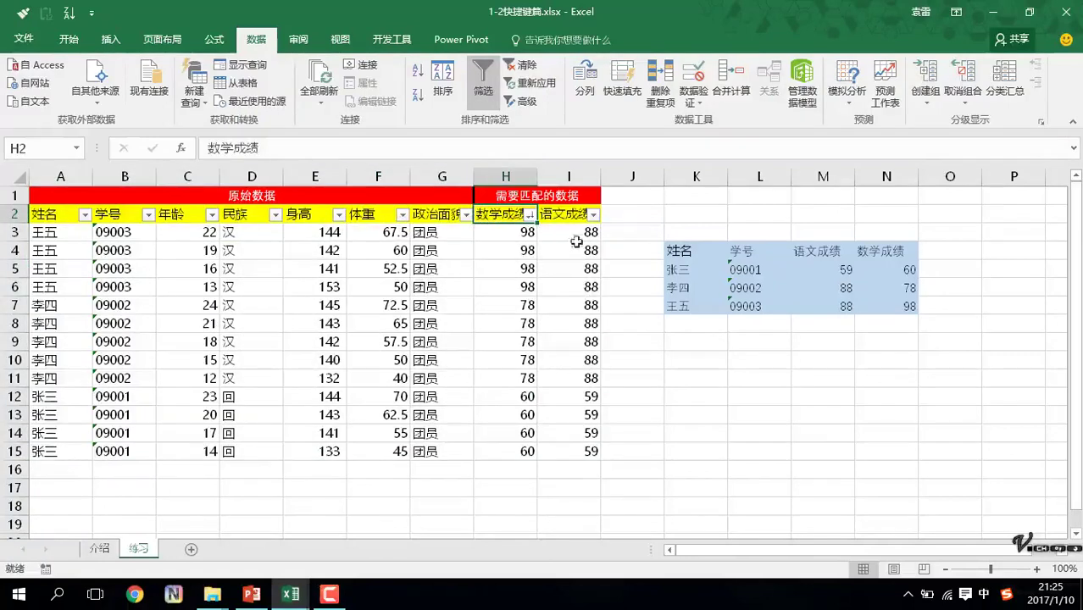
pyautogui.click(570, 220)
pyautogui.hotkey('alt', 'a')
pyautogui.press('s')
pyautogui.press('d')
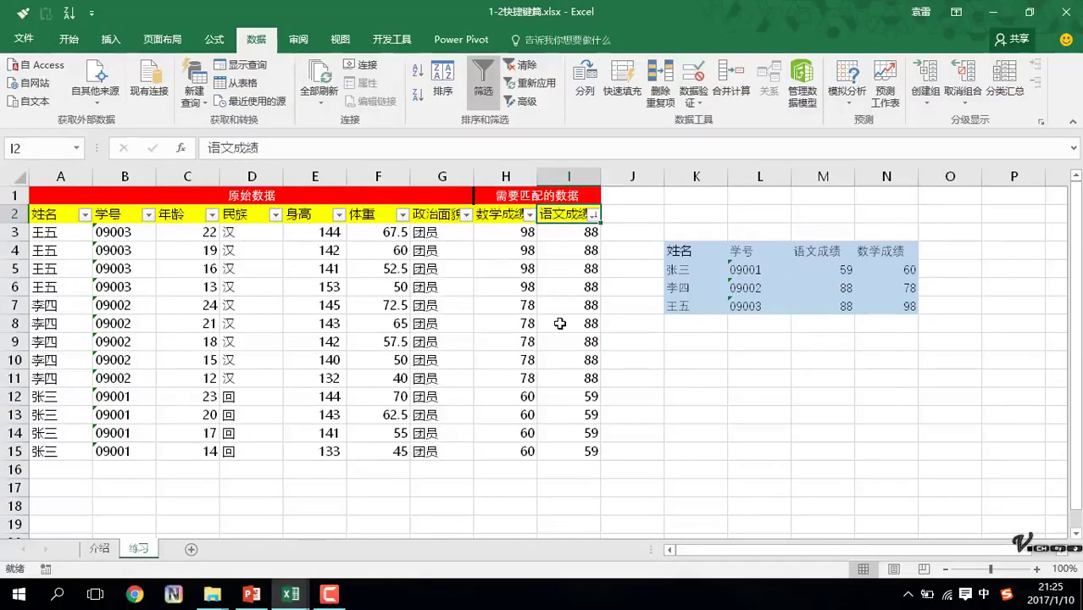
# Add the Insert tab's PivotTable command to the Quick Access Toolbar.
pyautogui.click(110, 39)
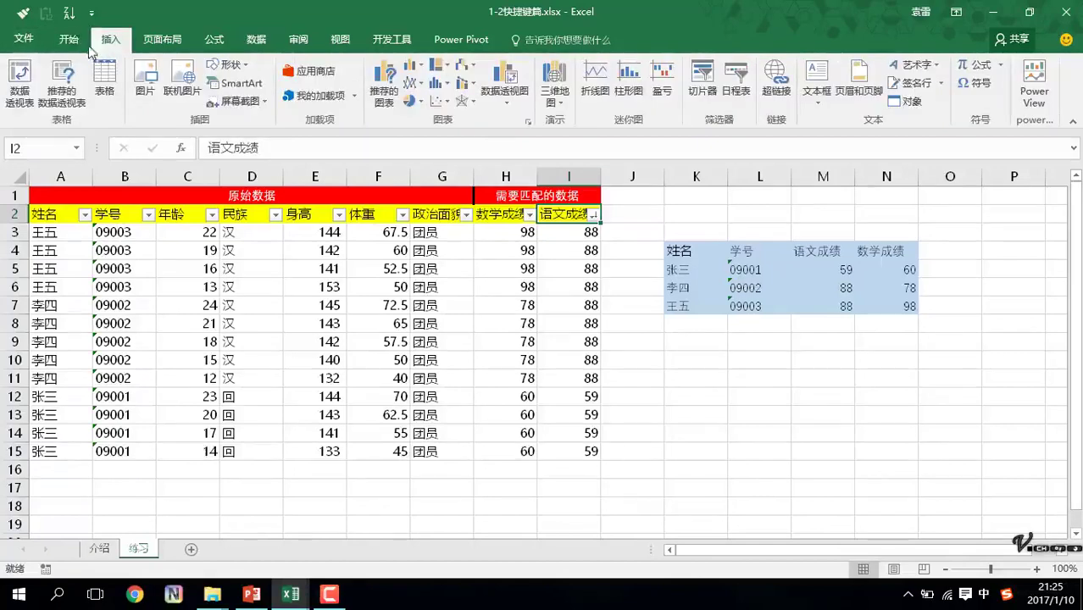
pyautogui.rightClick(20, 78)
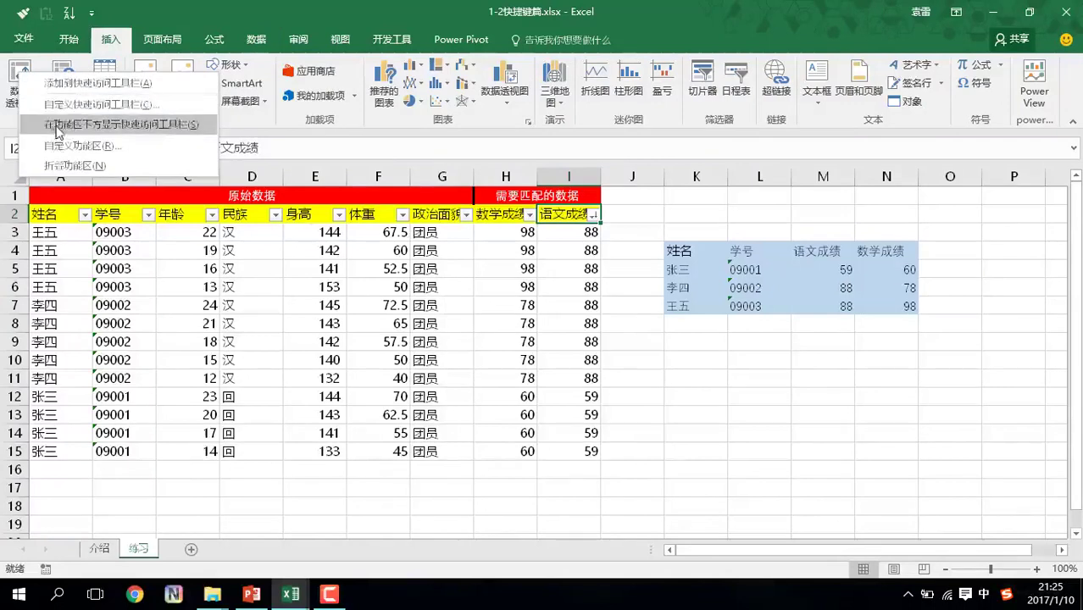
pyautogui.click(63, 82)
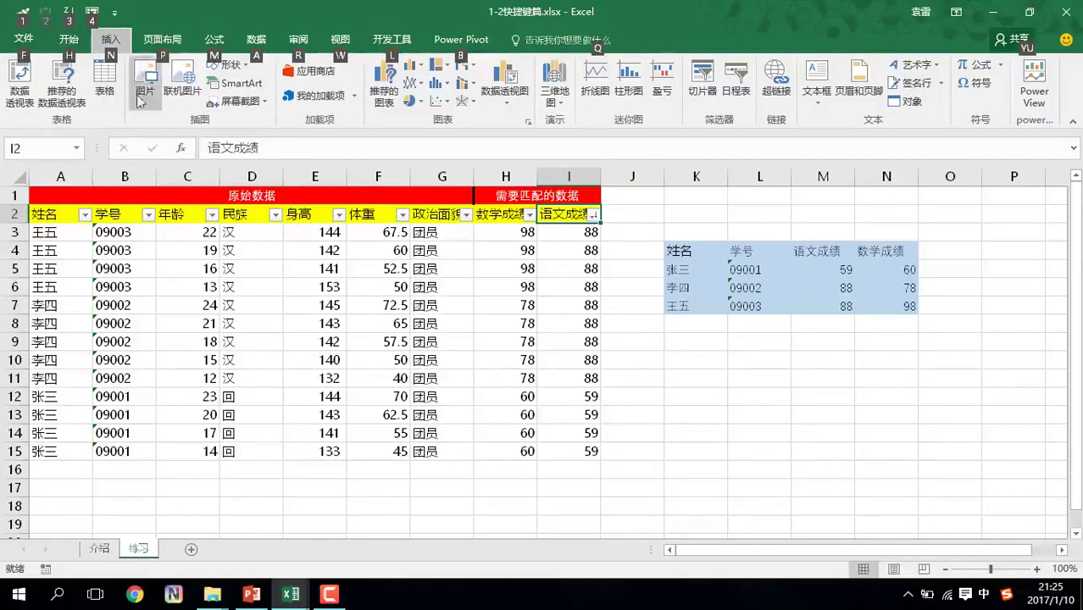
pyautogui.press('Escape')
# In Quick Access Toolbar settings, move Sort Descending (降序排序) to the top of the list.
pyautogui.rightClick(75, 16)
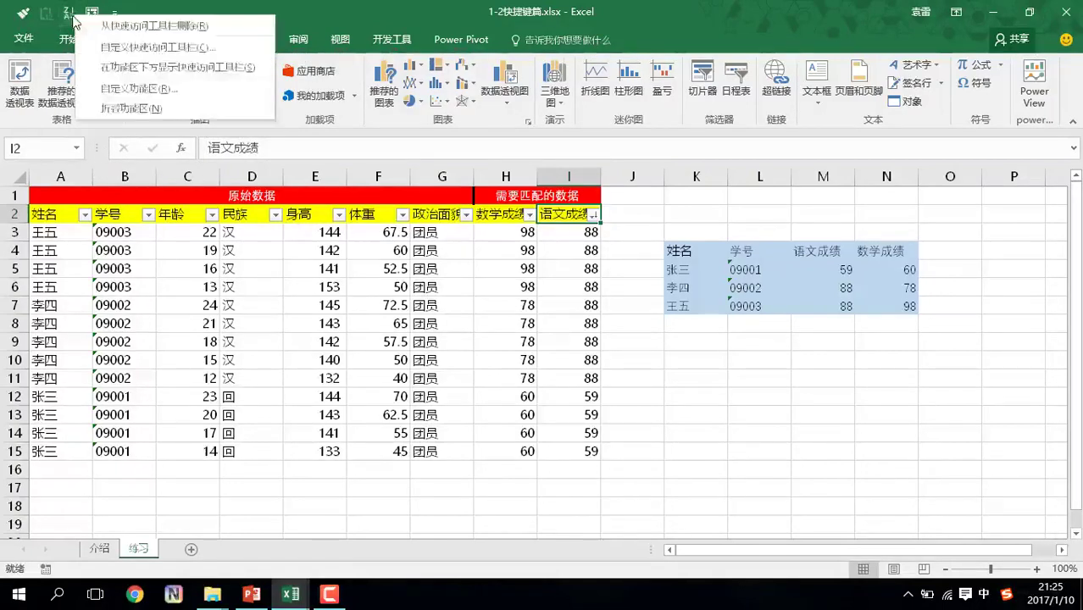
pyautogui.rightClick(74, 16)
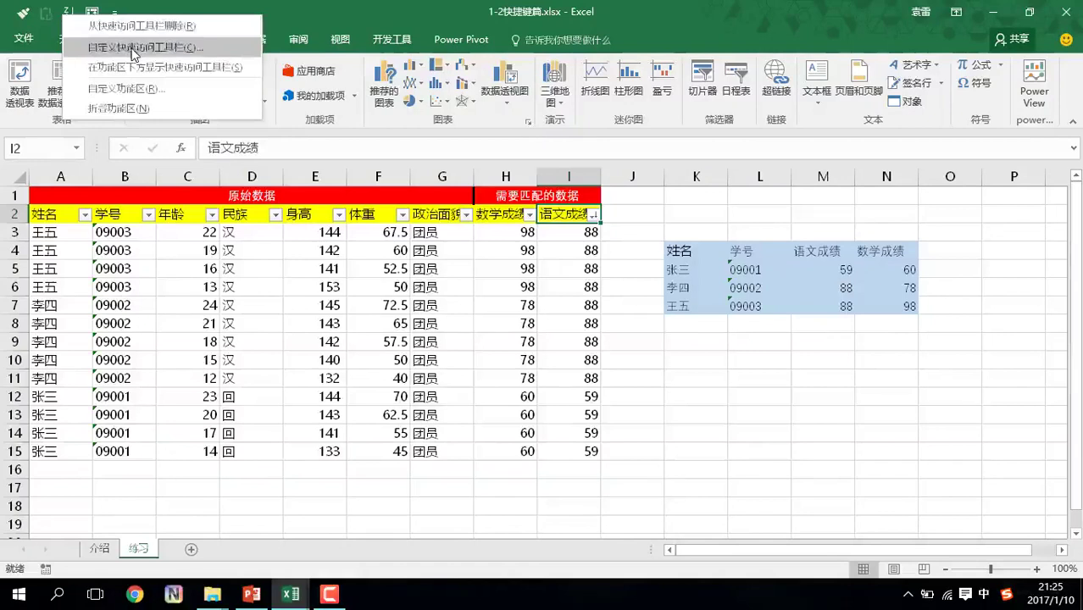
pyautogui.click(134, 54)
pyautogui.click(592, 195)
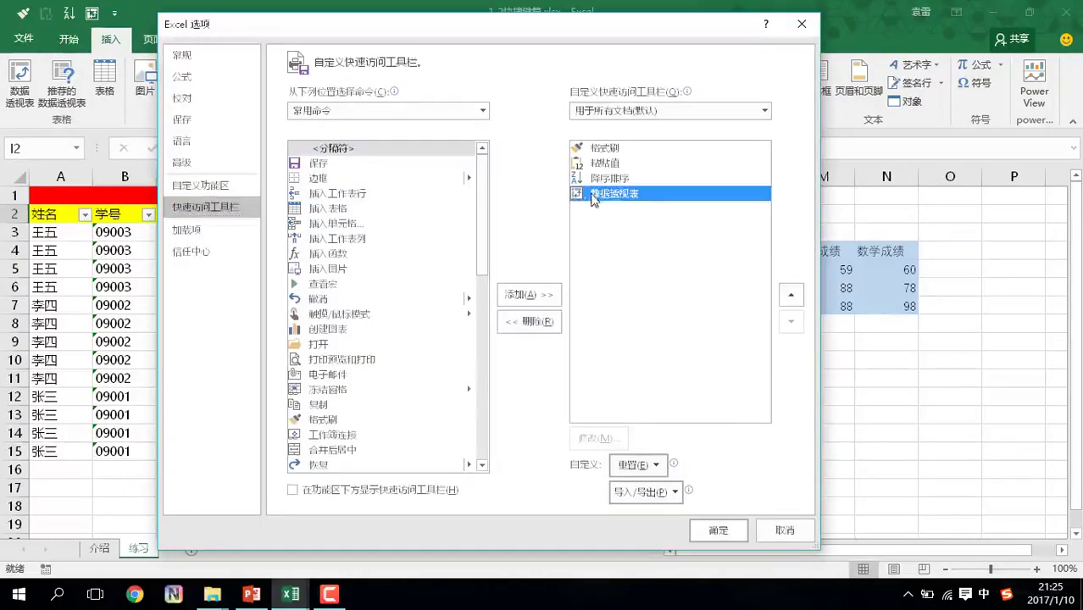
pyautogui.click(607, 162)
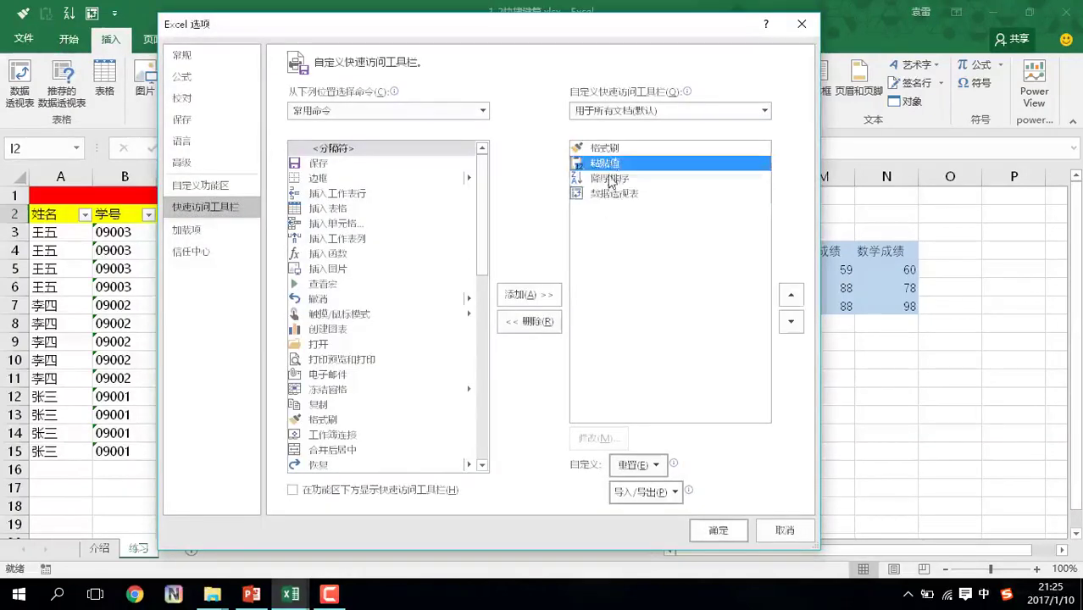
pyautogui.click(613, 179)
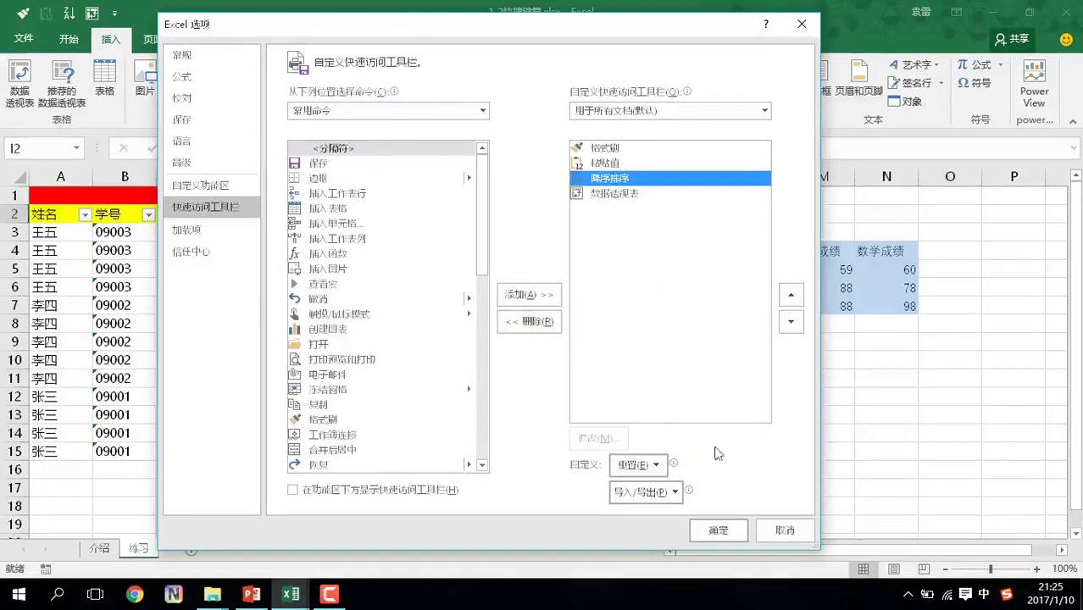
pyautogui.click(792, 292)
pyautogui.click(792, 292)
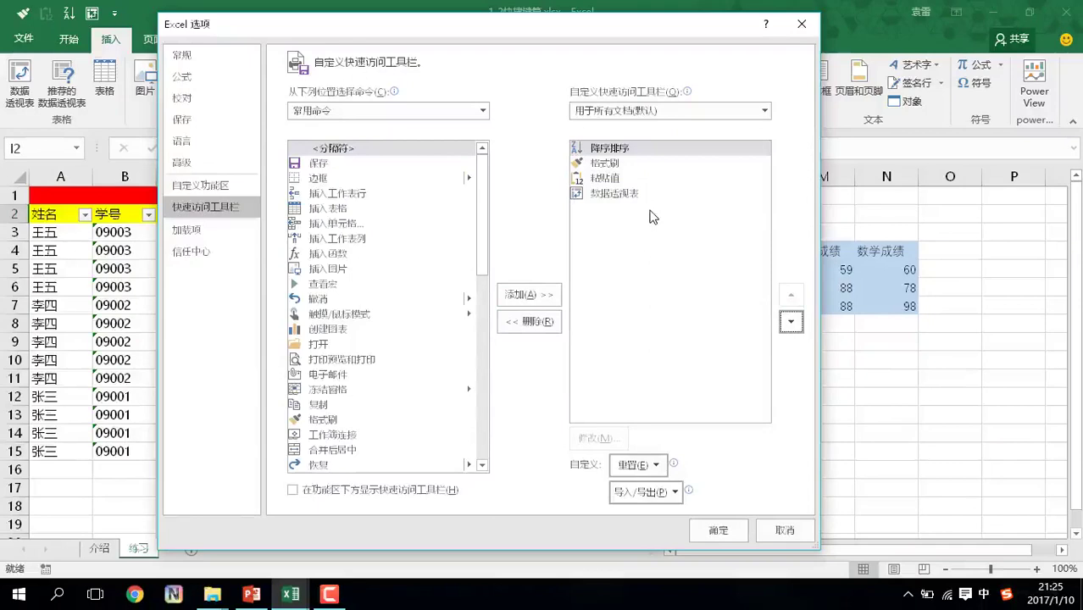
# Confirm the toolbar changes and sort the table descending by 身高.
pyautogui.click(705, 526)
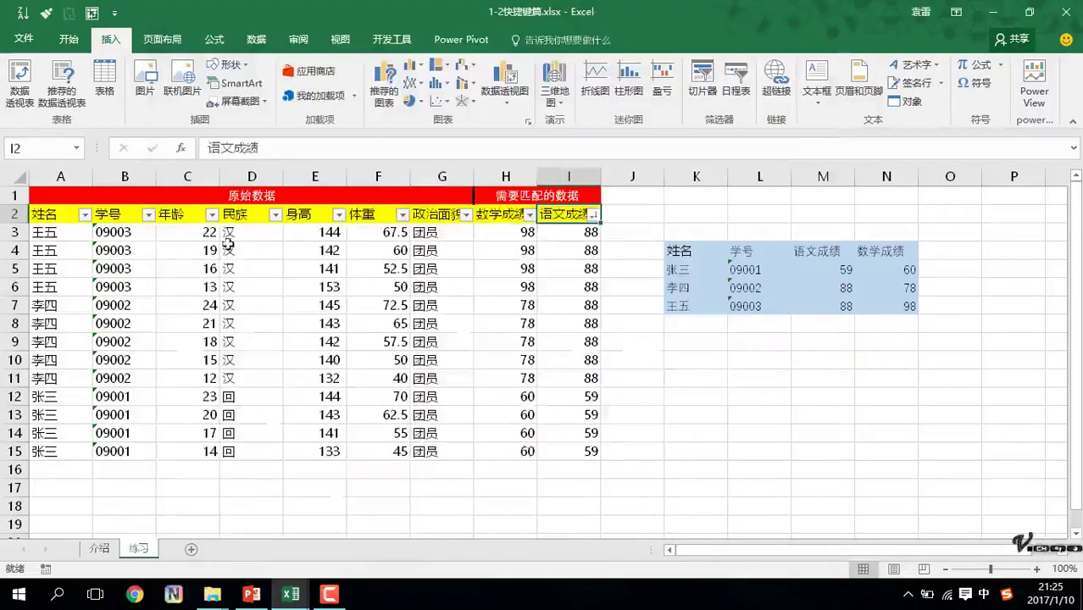
pyautogui.click(369, 215)
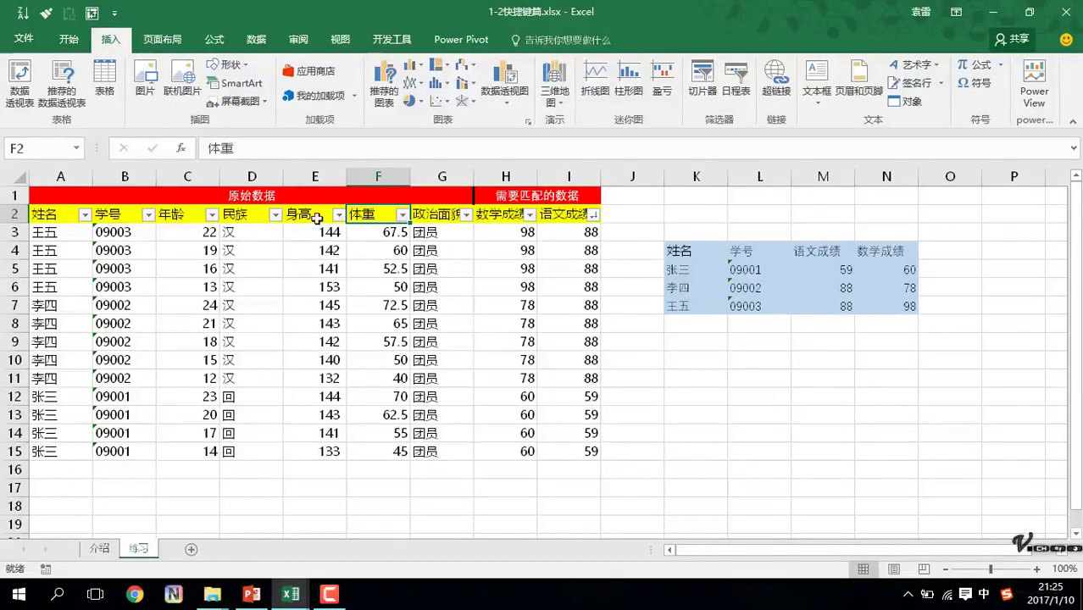
pyautogui.click(316, 214)
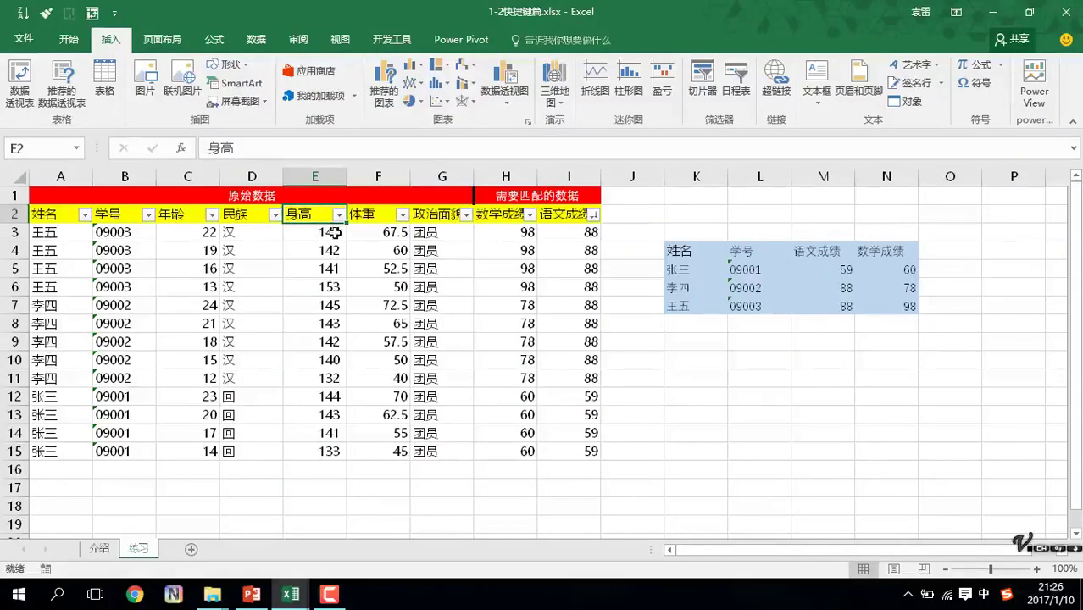
pyautogui.hotkey('alt', 'a')
pyautogui.press('s')
pyautogui.press('d')
# Sort the table descending by 年龄, leaving 24 first and 12 last.
pyautogui.press('Left')
pyautogui.press('Left')
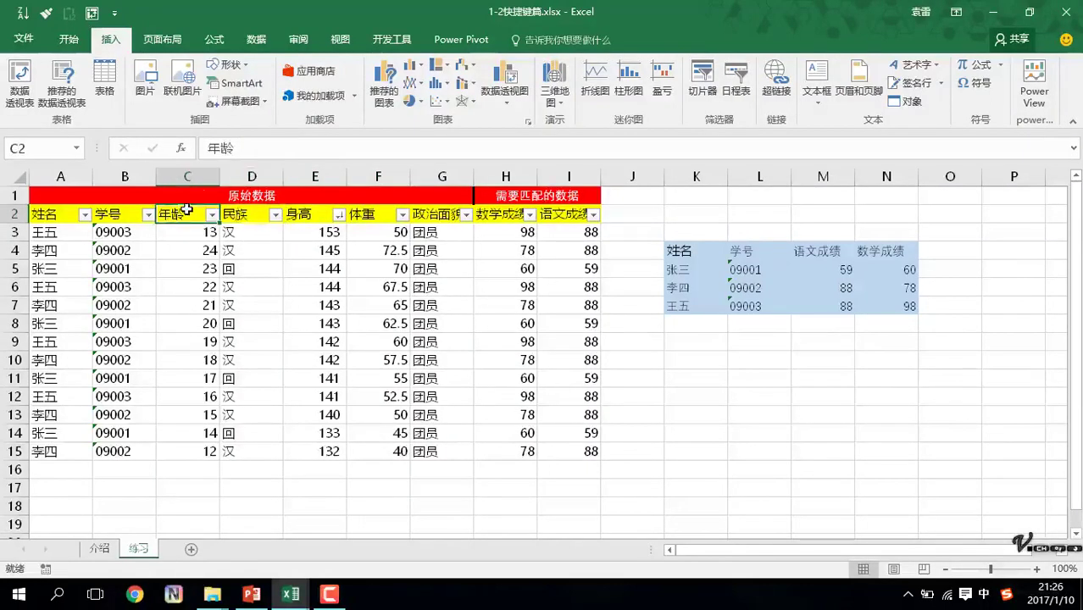
pyautogui.hotkey('alt', 'a')
pyautogui.press('s')
pyautogui.press('d')
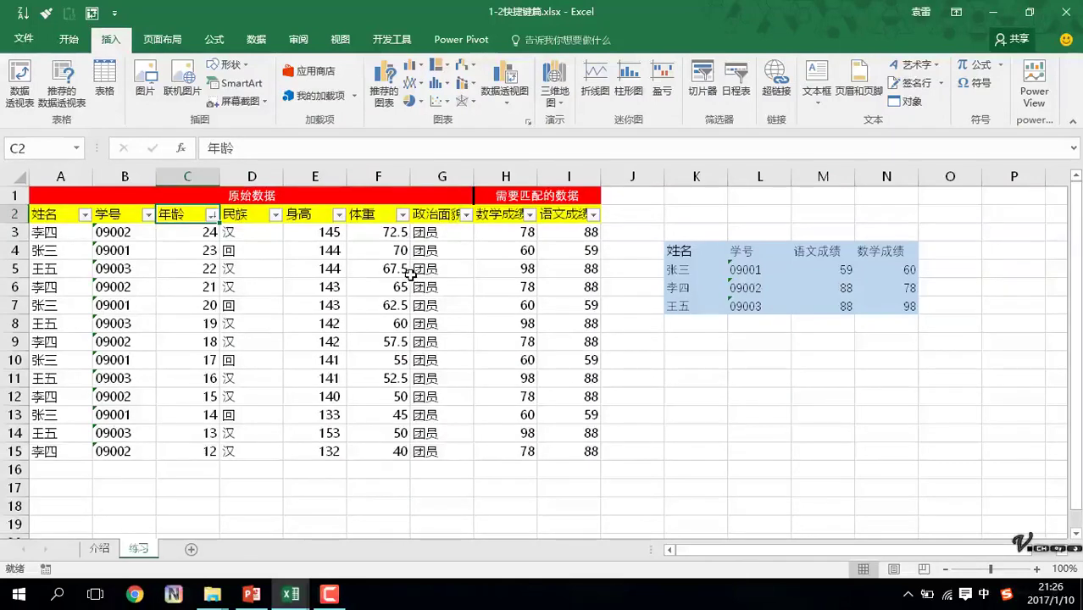
pyautogui.click(53, 11)
# Copy the header row A2:I2's yellow fill onto rows 4, 6 and 8.
pyautogui.click(241, 214)
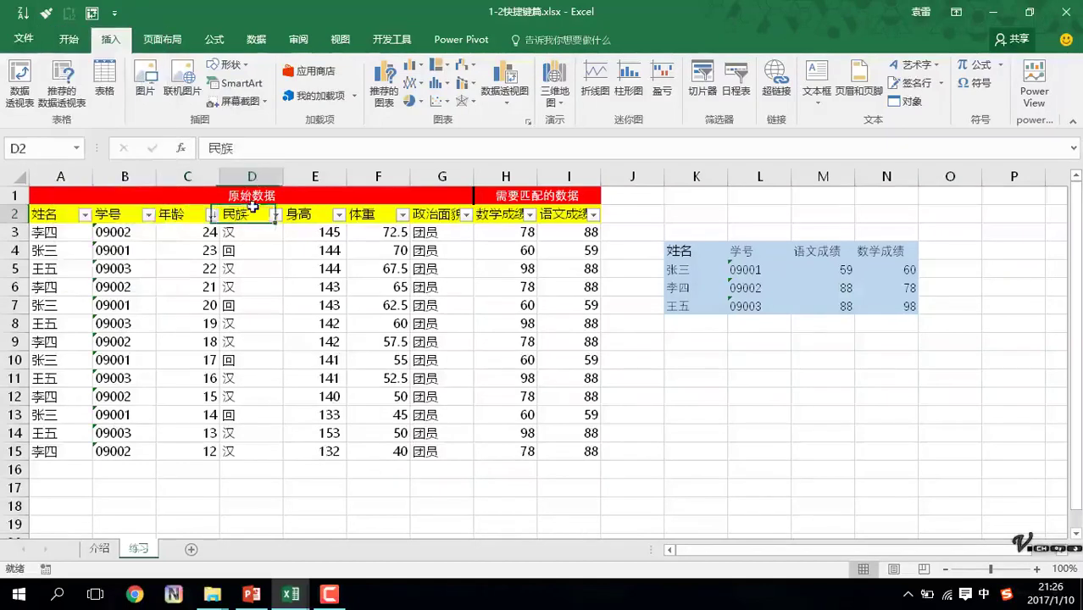
pyautogui.moveTo(64, 220); pyautogui.dragTo(562, 216)
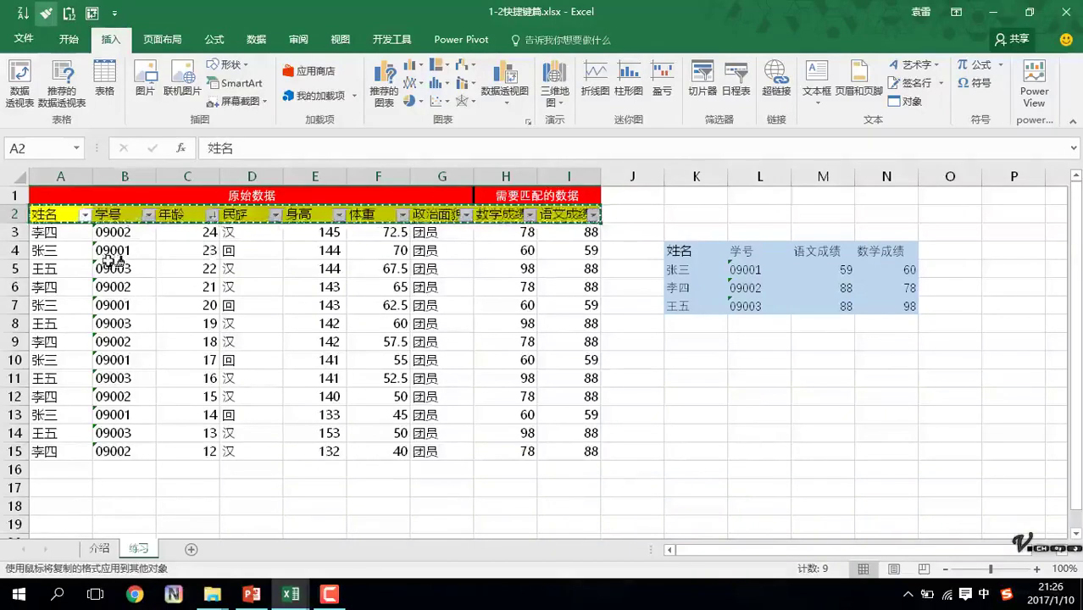
pyautogui.click(47, 251)
pyautogui.hotkey('shift', 'space')
pyautogui.click(48, 287)
pyautogui.hotkey('shift', 'space')
pyautogui.press('F4')
pyautogui.click(44, 323)
pyautogui.hotkey('shift', 'space')
pyautogui.press('F4')
# Apply the same yellow header fill to rows 10, 12 and 14.
pyautogui.click(47, 359)
pyautogui.hotkey('shift', 'space')
pyautogui.press('F4')
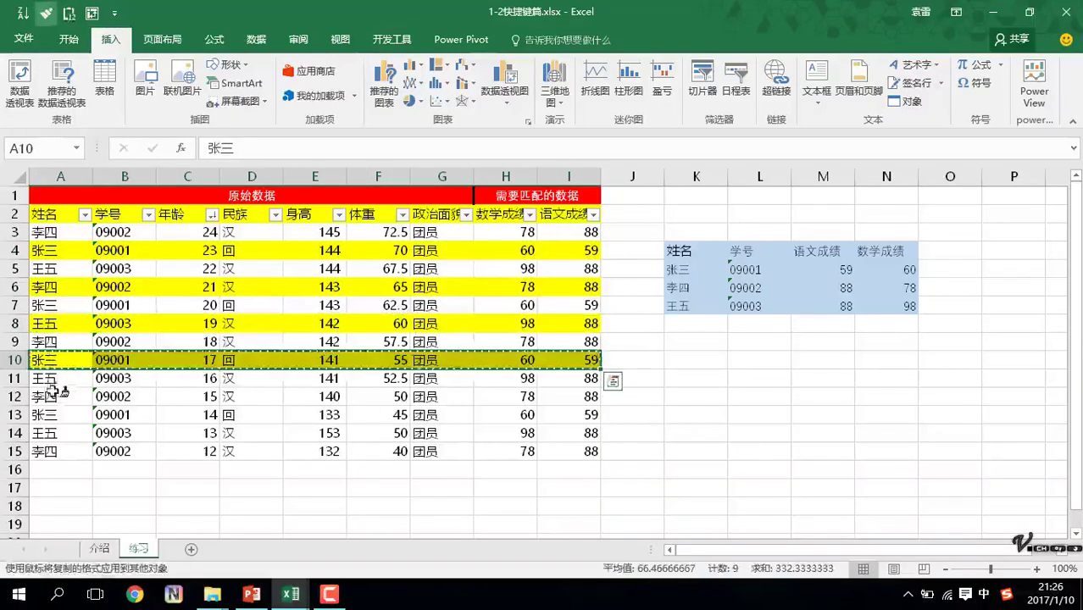
pyautogui.click(46, 396)
pyautogui.hotkey('shift', 'space')
pyautogui.press('F4')
pyautogui.click(53, 432)
pyautogui.hotkey('shift', 'space')
pyautogui.press('F4')
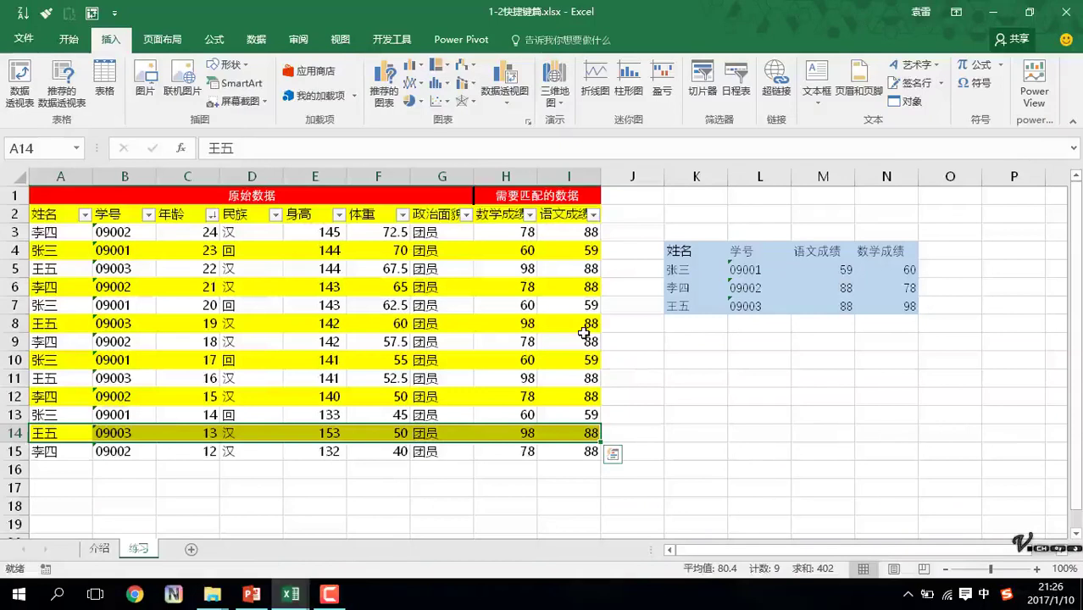
# Undo the yellow row banding, cancelling the accidental entry in A8.
pyautogui.hotkey('ctrl', 'z')
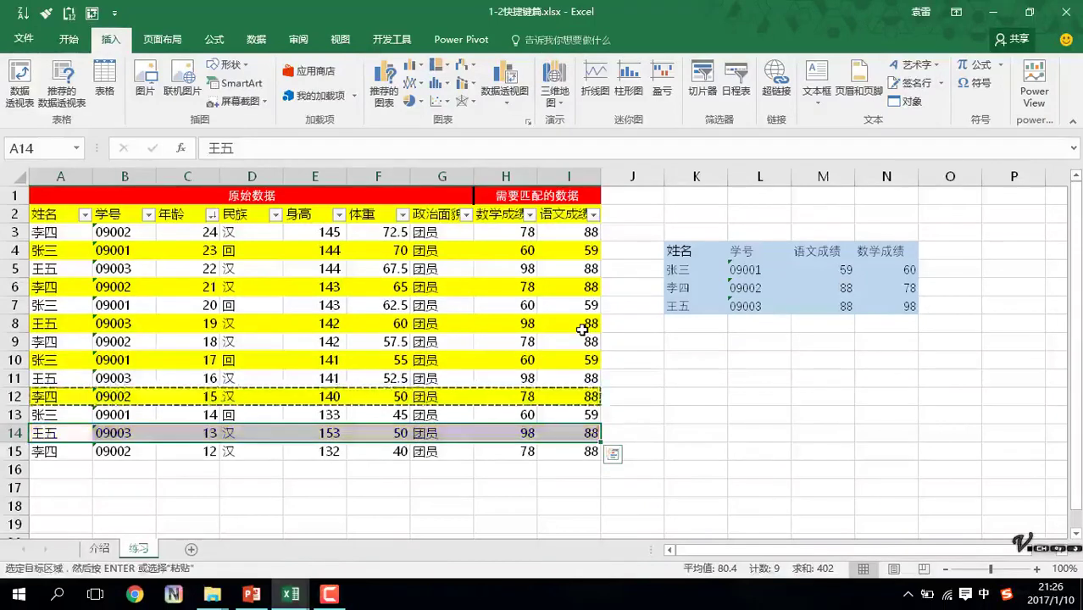
pyautogui.hotkey('ctrl', 'z')
pyautogui.hotkey('ctrl', 'z')
pyautogui.hotkey('ctrl', 'z')
pyautogui.write('http://www.sdsjs1.com/')
pyautogui.press('Escape')
pyautogui.write('http://www.sdsjs1.com/')
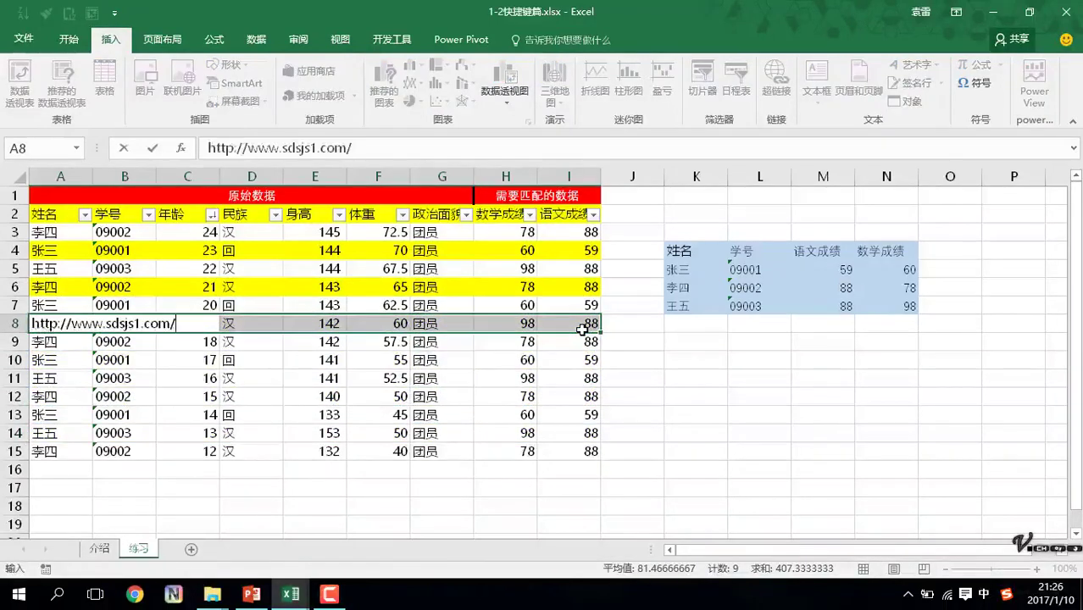
pyautogui.press('Escape')
pyautogui.hotkey('ctrl', 'z')
pyautogui.hotkey('ctrl', 'z')
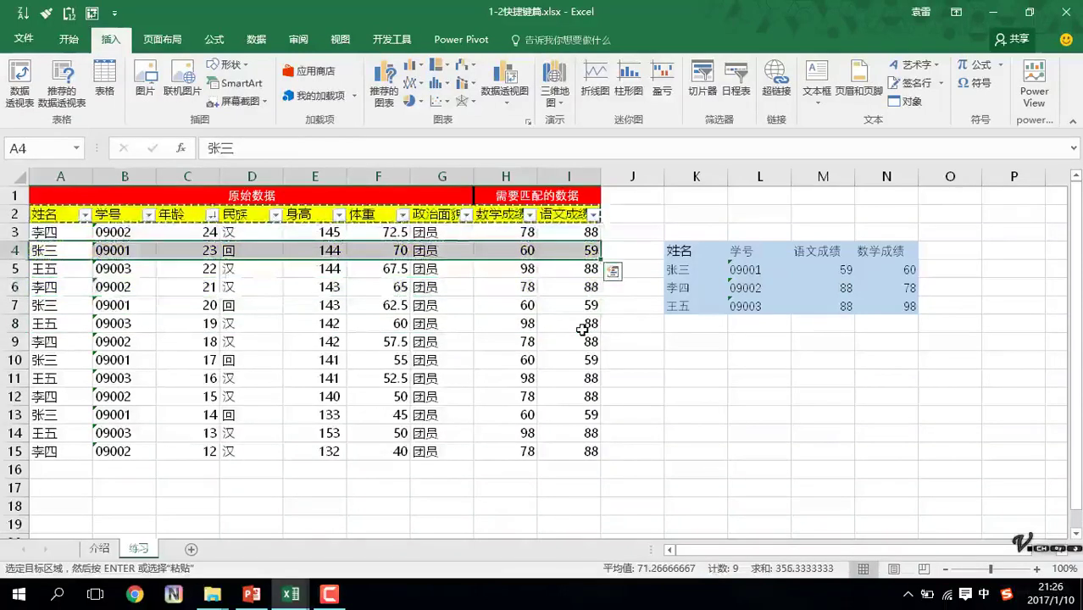
pyautogui.hotkey('ctrl', 'z')
pyautogui.hotkey('ctrl', 'c')
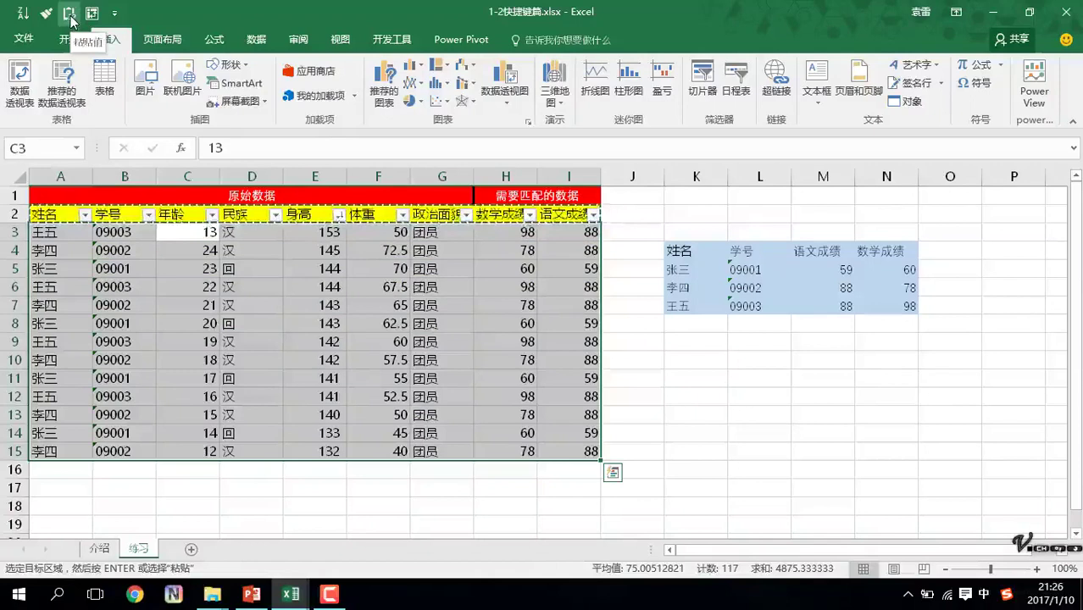
# Copy the VLOOKUP results in H4:I13 and paste them over themselves as values.
pyautogui.click(506, 269)
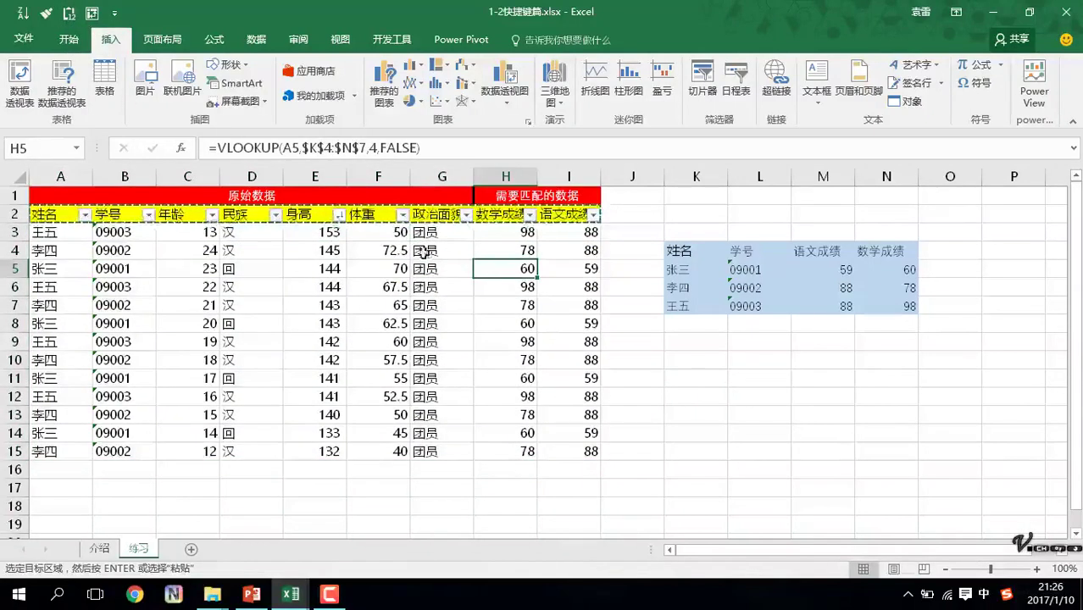
pyautogui.moveTo(506, 250); pyautogui.dragTo(572, 416)
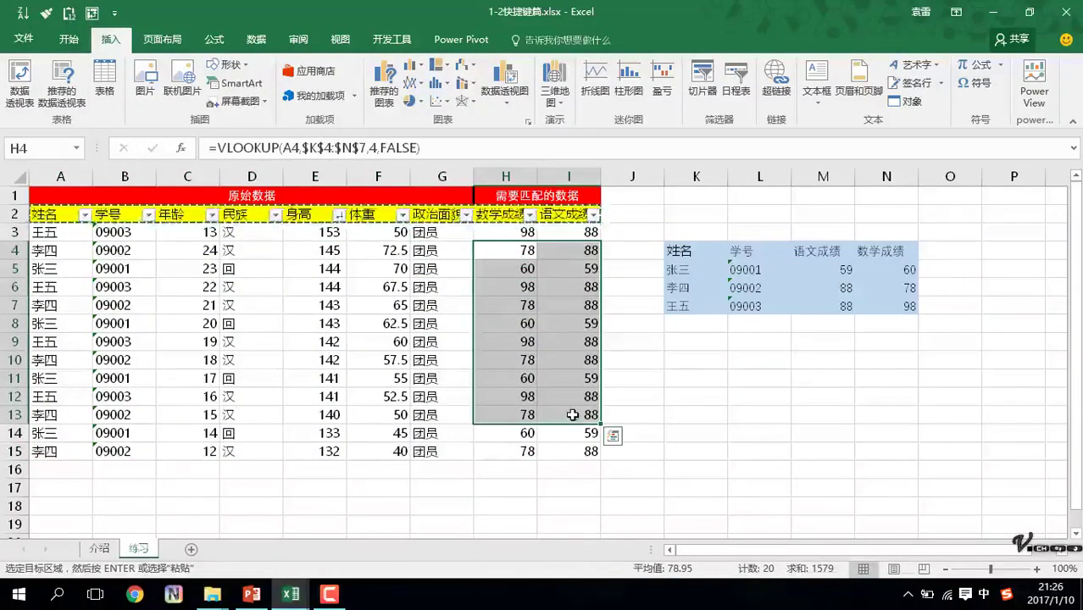
pyautogui.hotkey('ctrl', 'c')
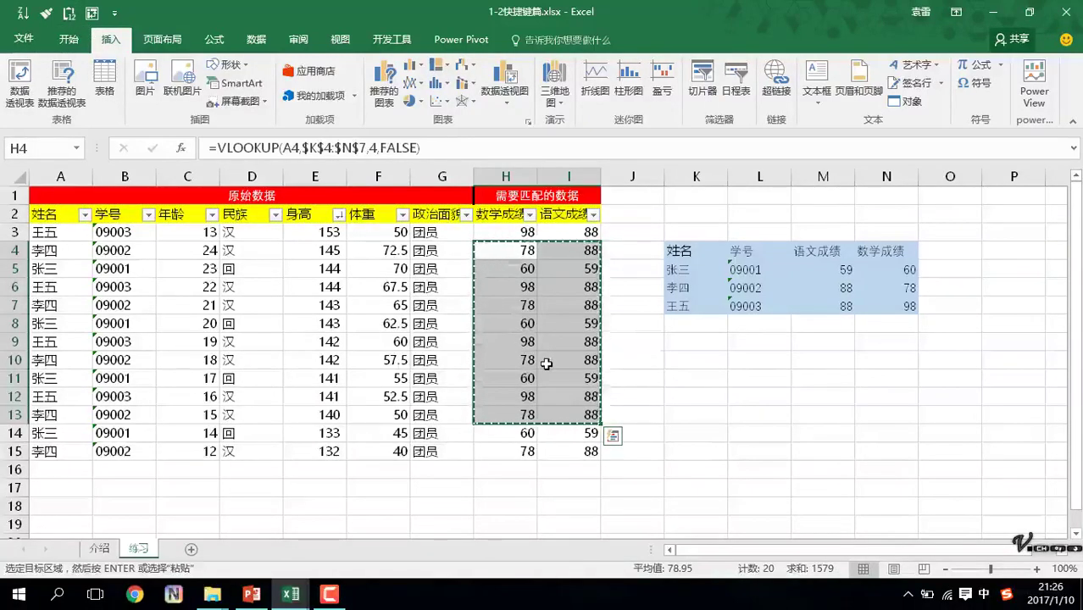
pyautogui.hotkey('ctrl', 'v')
pyautogui.hotkey('ctrl', 'v')
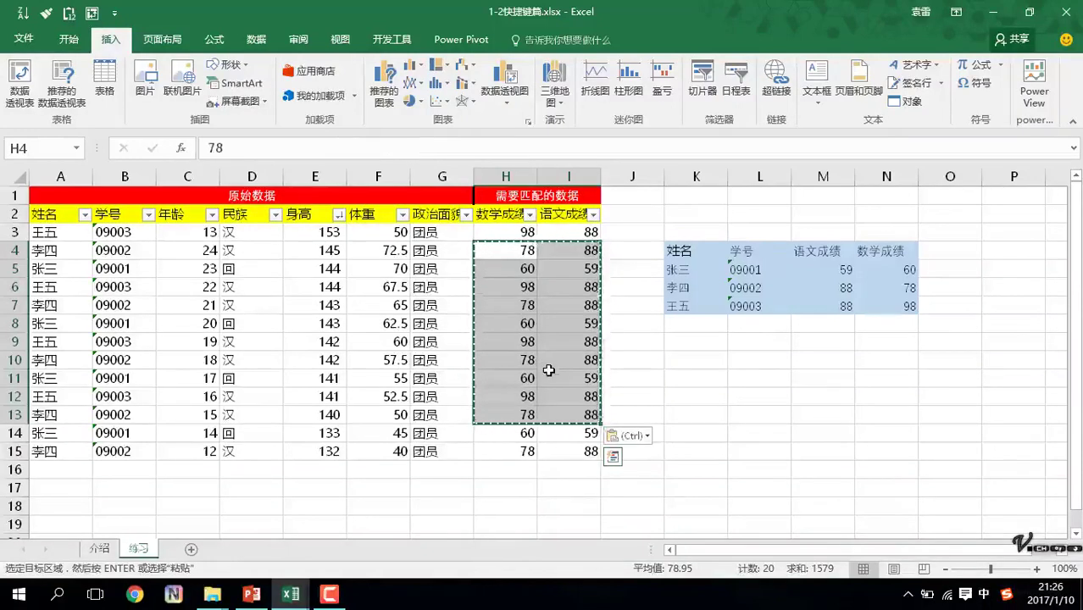
pyautogui.click(555, 325)
# Check that H3 still holds a formula while H7:H8, H10 and I11 hold values.
pyautogui.click(506, 232)
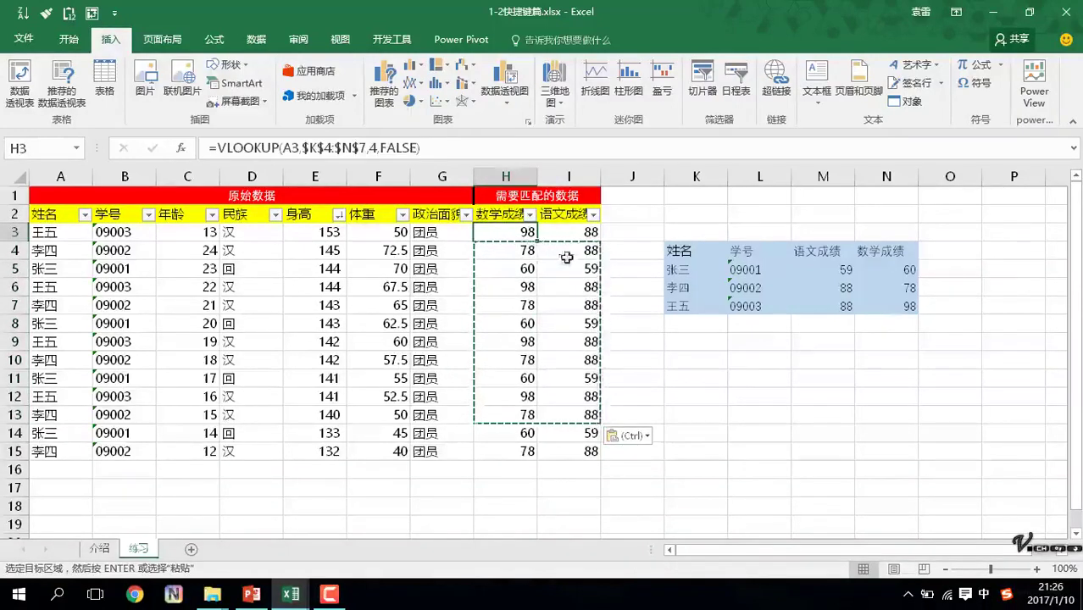
pyautogui.click(569, 268)
pyautogui.moveTo(505, 323); pyautogui.dragTo(506, 305)
pyautogui.click(551, 377)
pyautogui.click(525, 359)
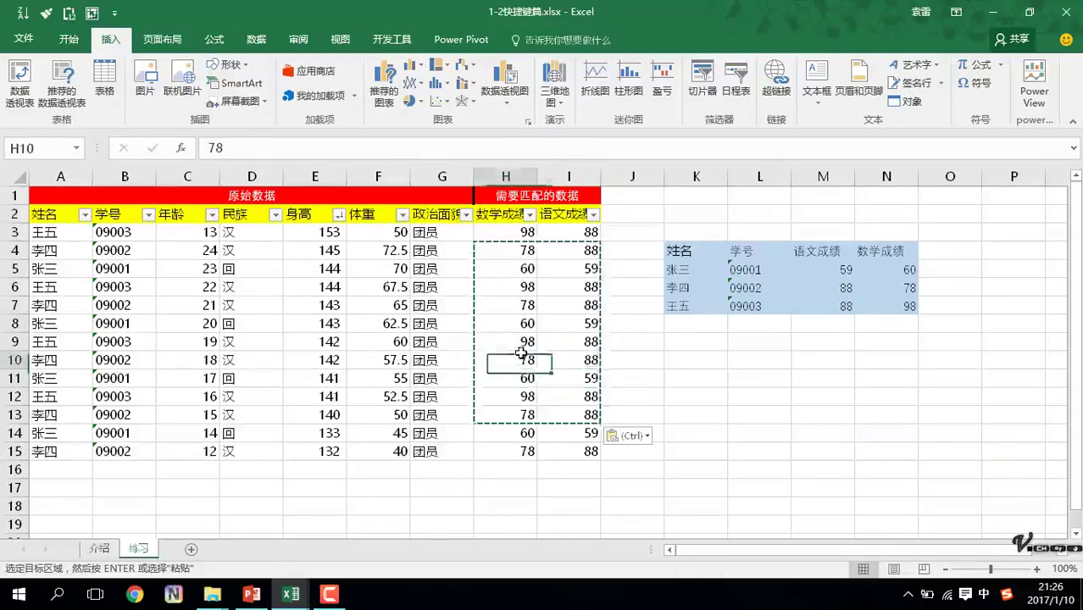